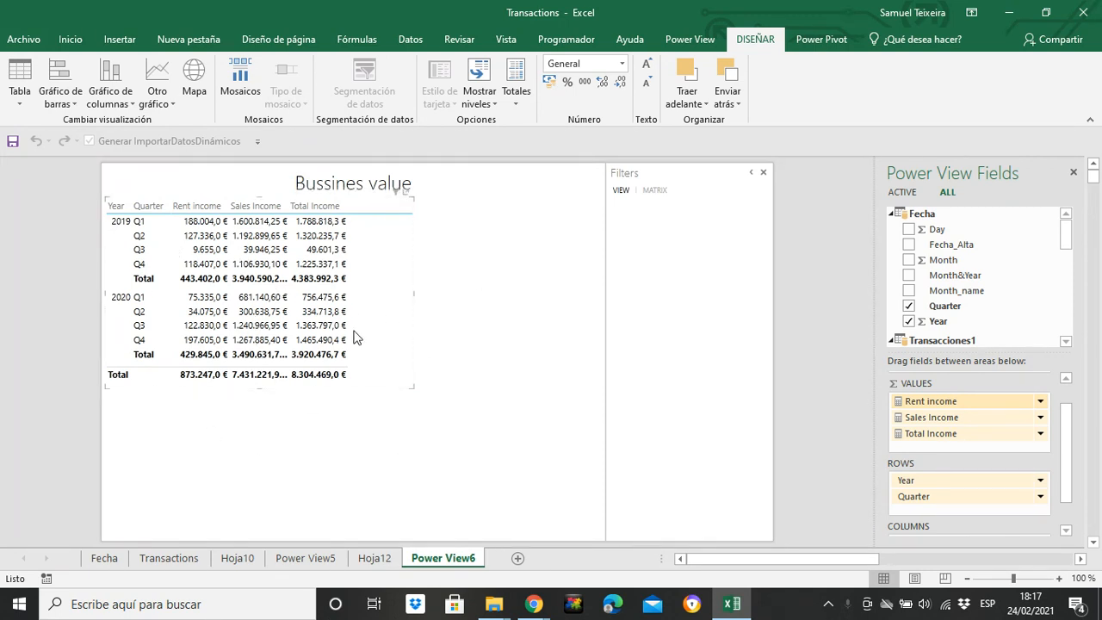
Add Rent conversion and Sales conversion as two separate tables beside the income matrix, with Sales conversion placed below Rent conversion
{"action": "left_click", "coordinate": [434, 430]}
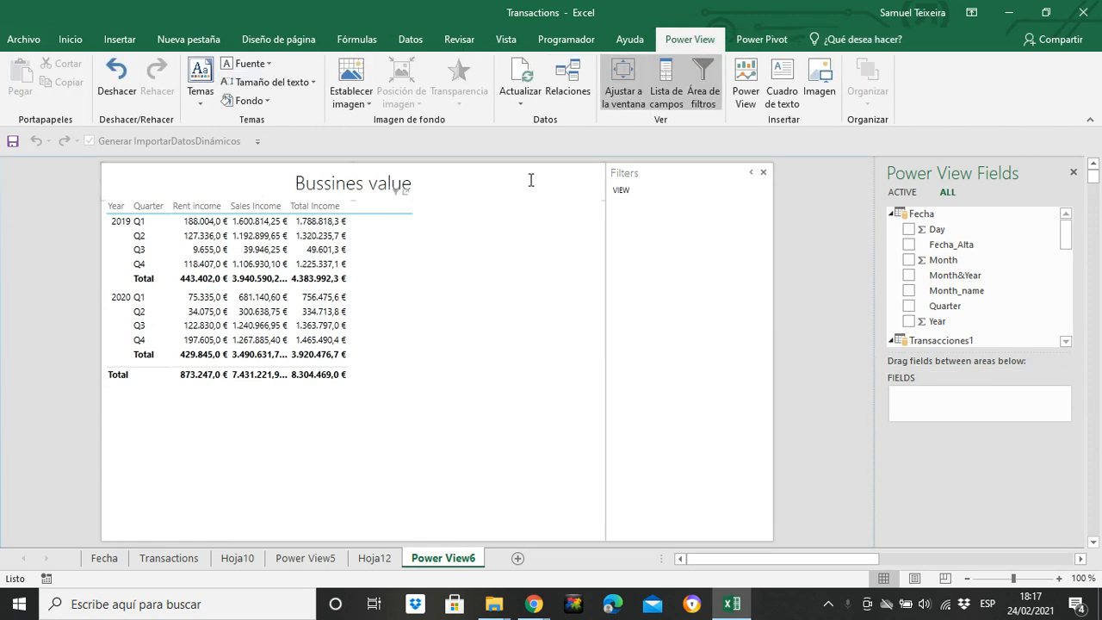
{"action": "left_click_drag", "start_coordinate": [1066, 231], "coordinate": [1064, 312]}
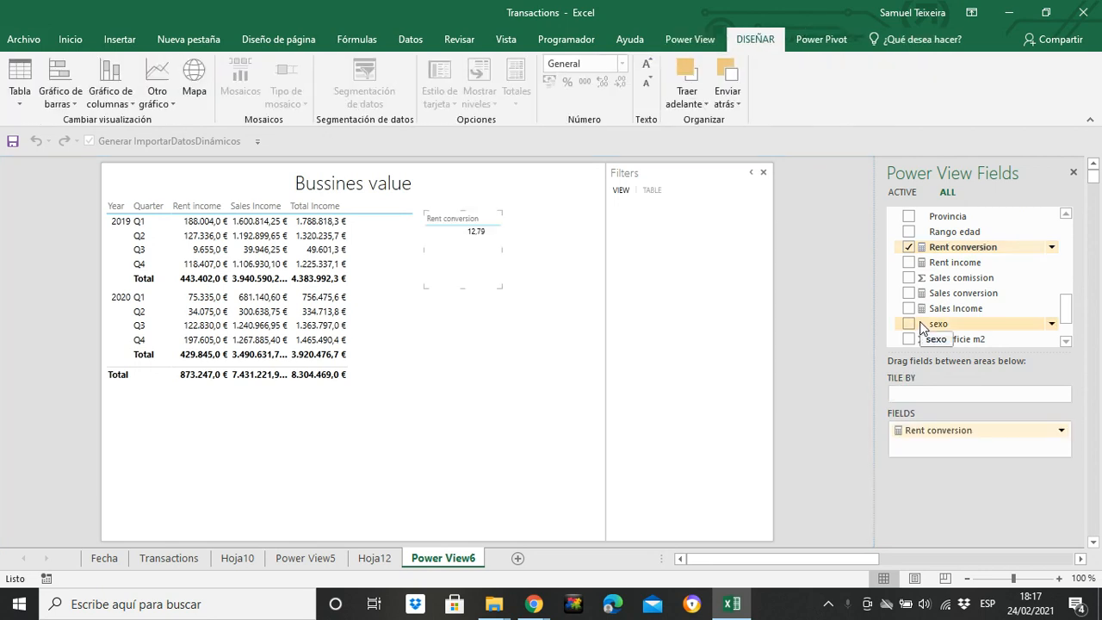
{"action": "left_click", "coordinate": [502, 373]}
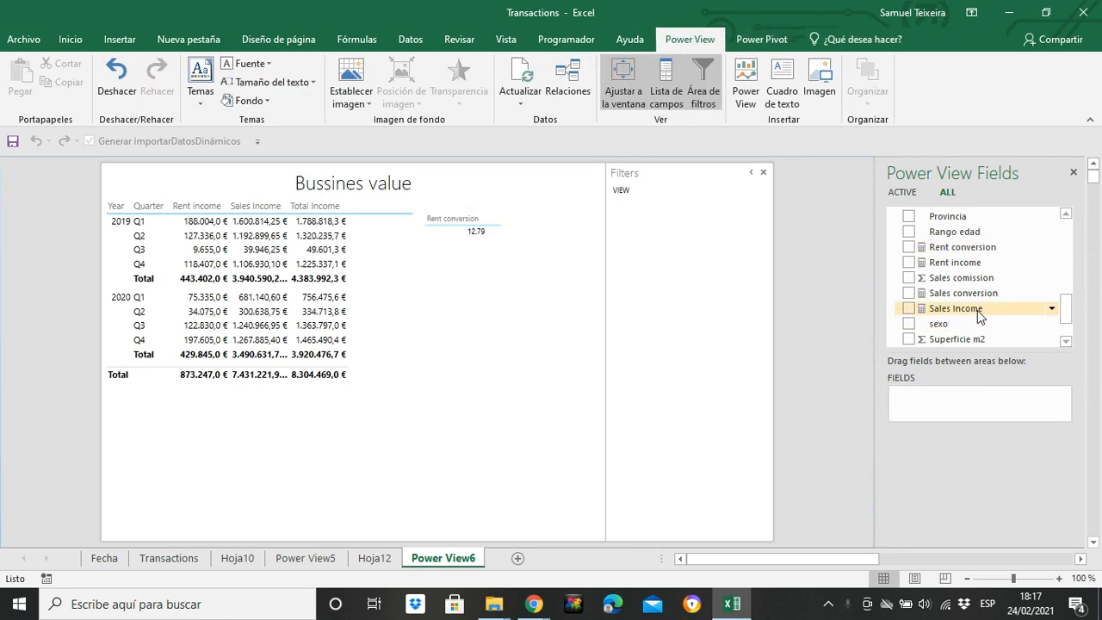
{"action": "left_click", "coordinate": [910, 293]}
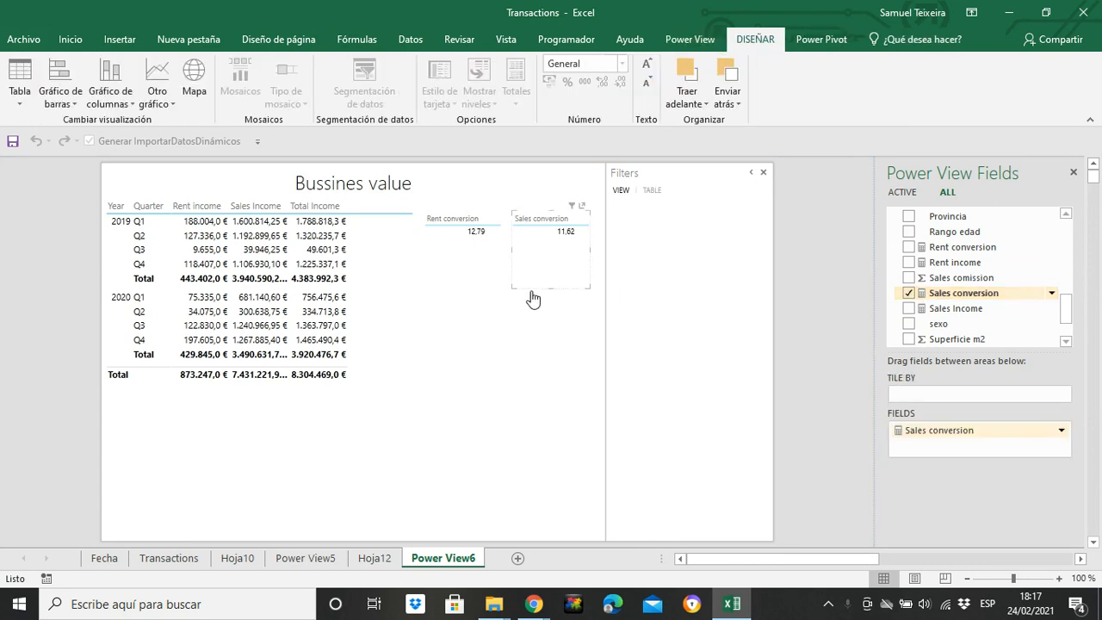
{"action": "left_click_drag", "start_coordinate": [590, 269], "coordinate": [500, 308]}
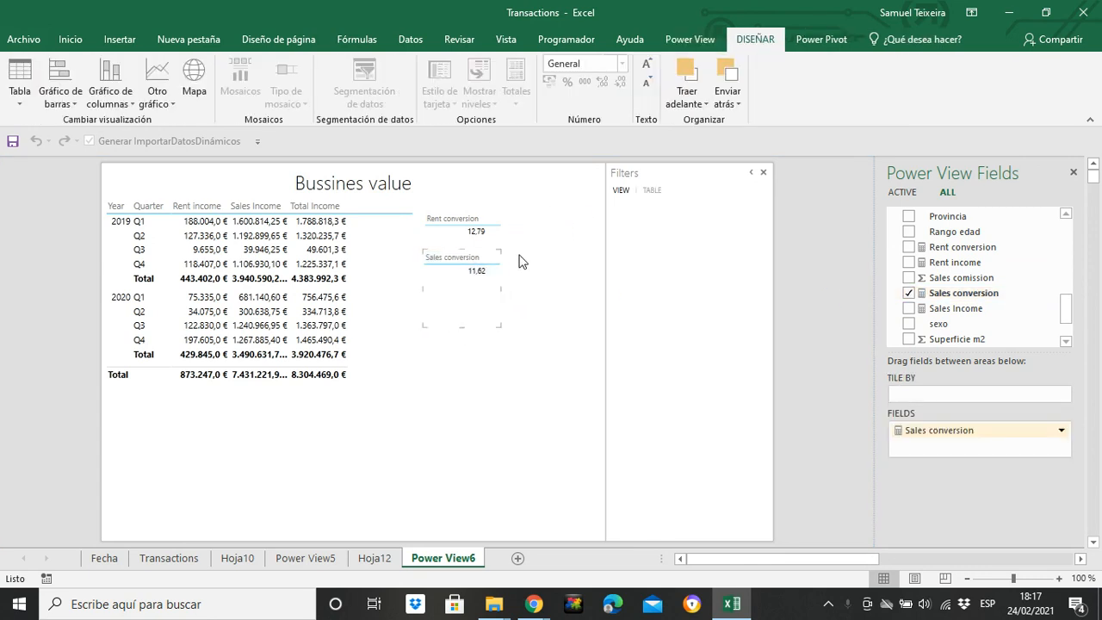
Shrink the Rent conversion table and position it directly above the Sales conversion table, both close to the income matrix
{"action": "left_click", "coordinate": [498, 225]}
{"action": "left_click_drag", "start_coordinate": [504, 229], "coordinate": [503, 215]}
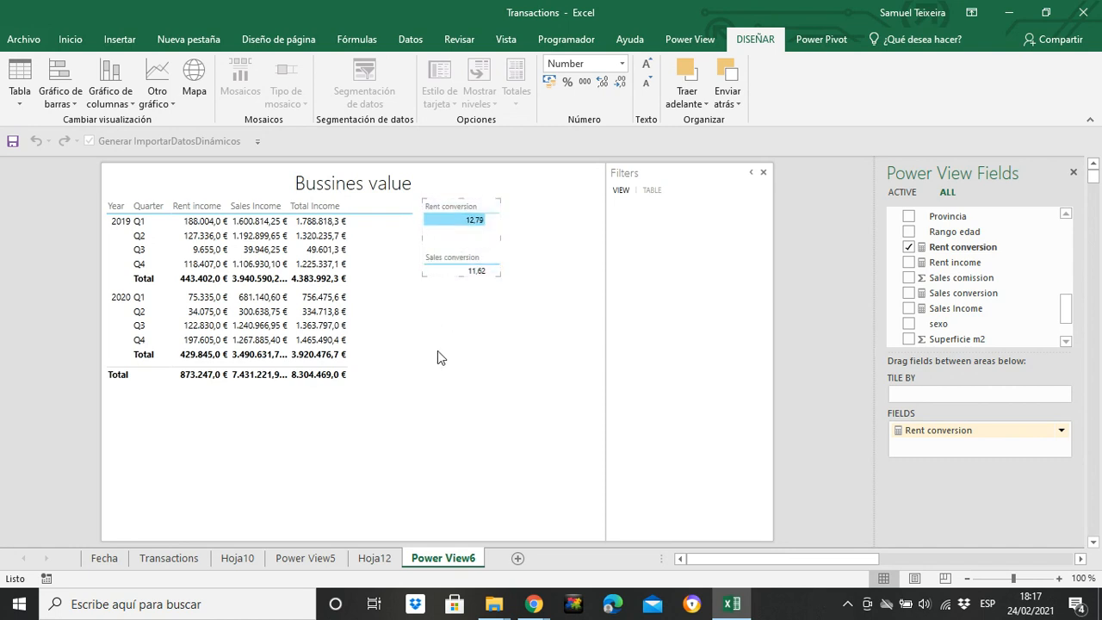
{"action": "mouse_move", "coordinate": [428, 312]}
{"action": "left_mouse_down"}
{"action": "mouse_move", "coordinate": [425, 339]}
{"action": "mouse_move", "coordinate": [417, 315]}
{"action": "left_mouse_up"}
{"action": "left_click", "coordinate": [465, 221]}
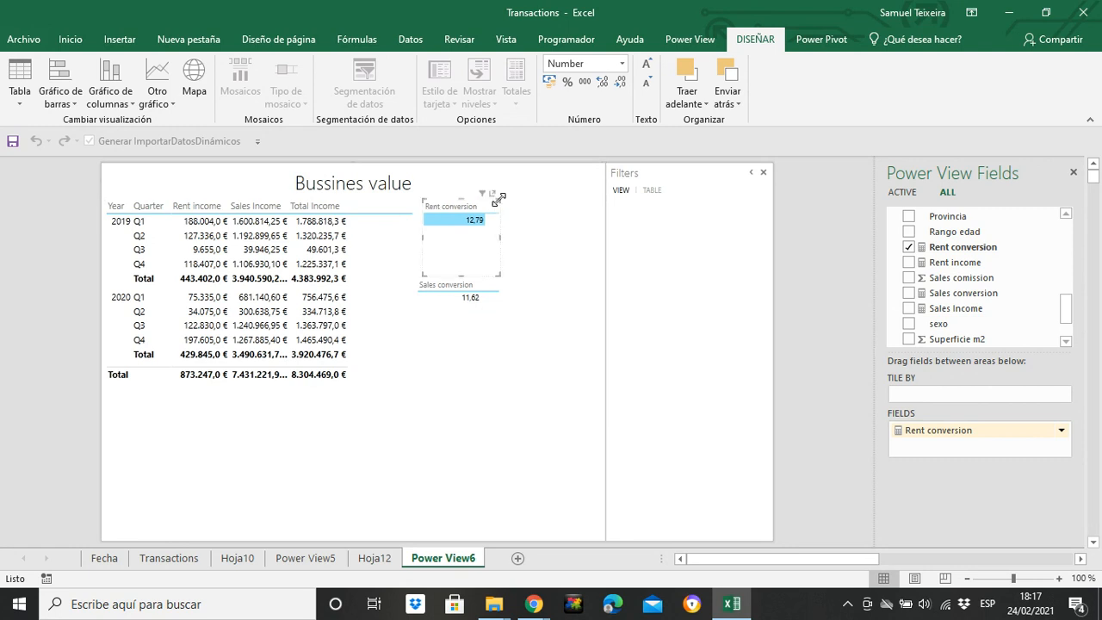
{"action": "left_click_drag", "start_coordinate": [497, 198], "coordinate": [483, 246]}
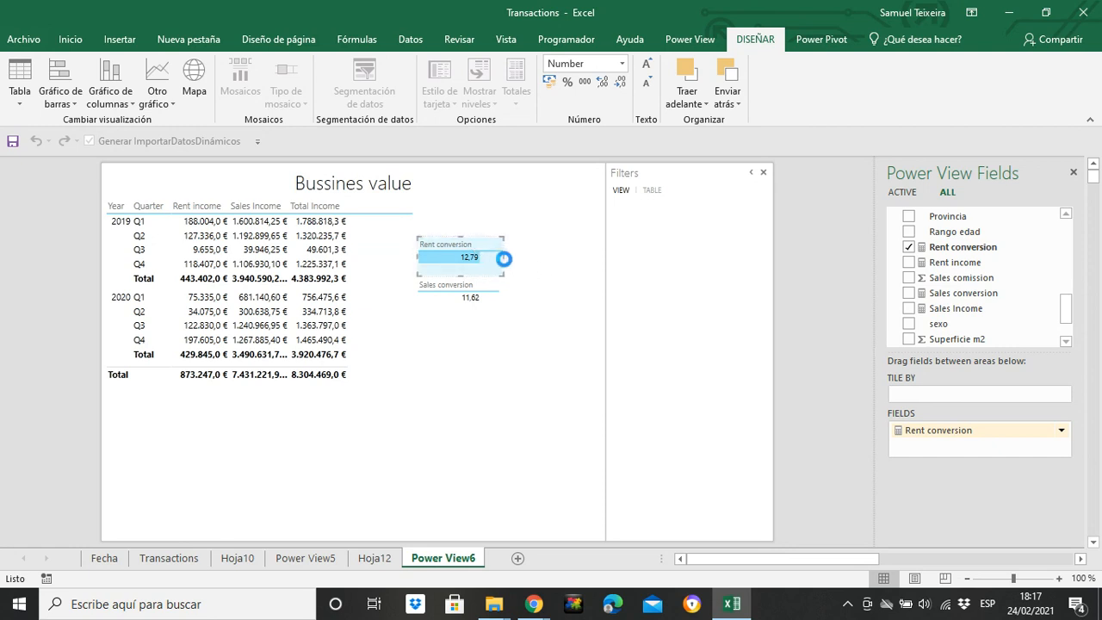
{"action": "left_click", "coordinate": [529, 296]}
{"action": "left_click", "coordinate": [497, 269]}
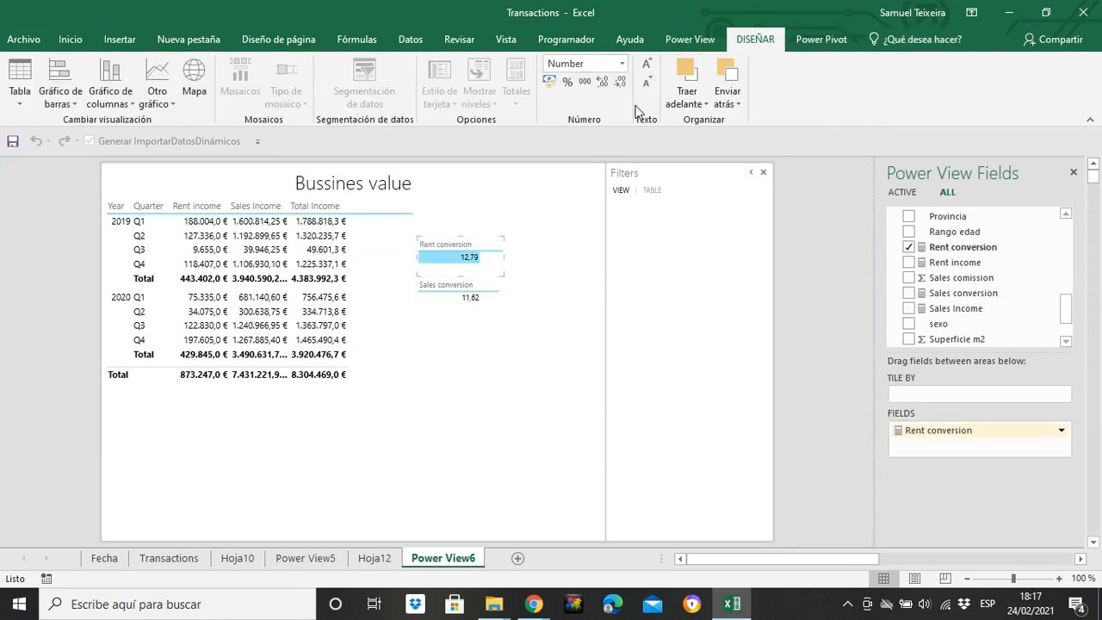
Increase the text size of the Rent conversion and Sales conversion tables and widen both to fit their contents
{"action": "left_click", "coordinate": [646, 67]}
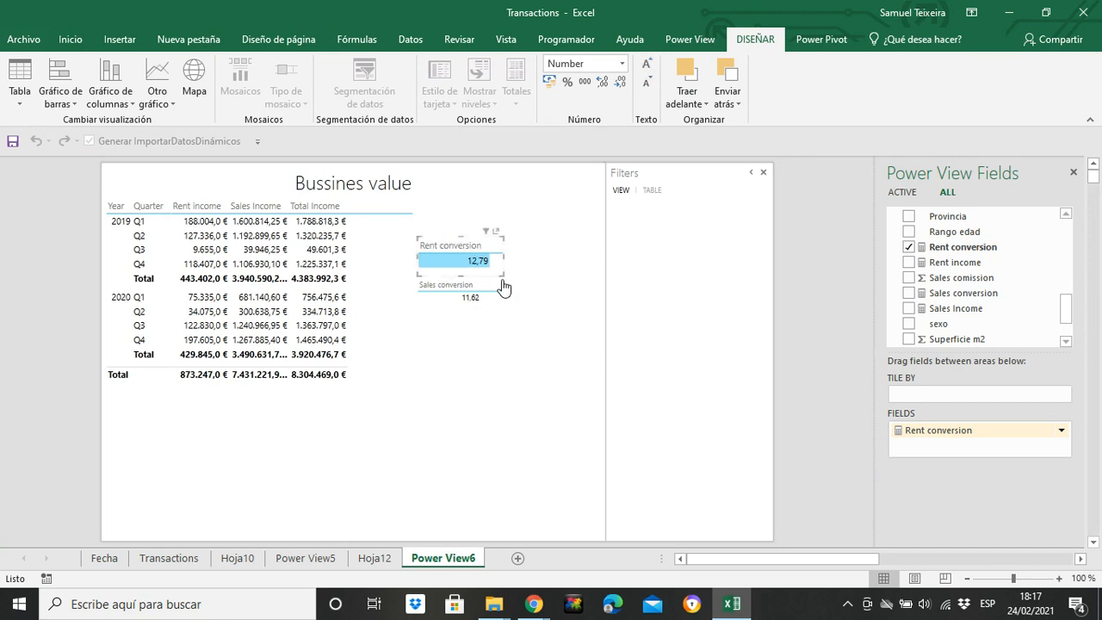
{"action": "left_click", "coordinate": [491, 300]}
{"action": "left_click", "coordinate": [646, 67]}
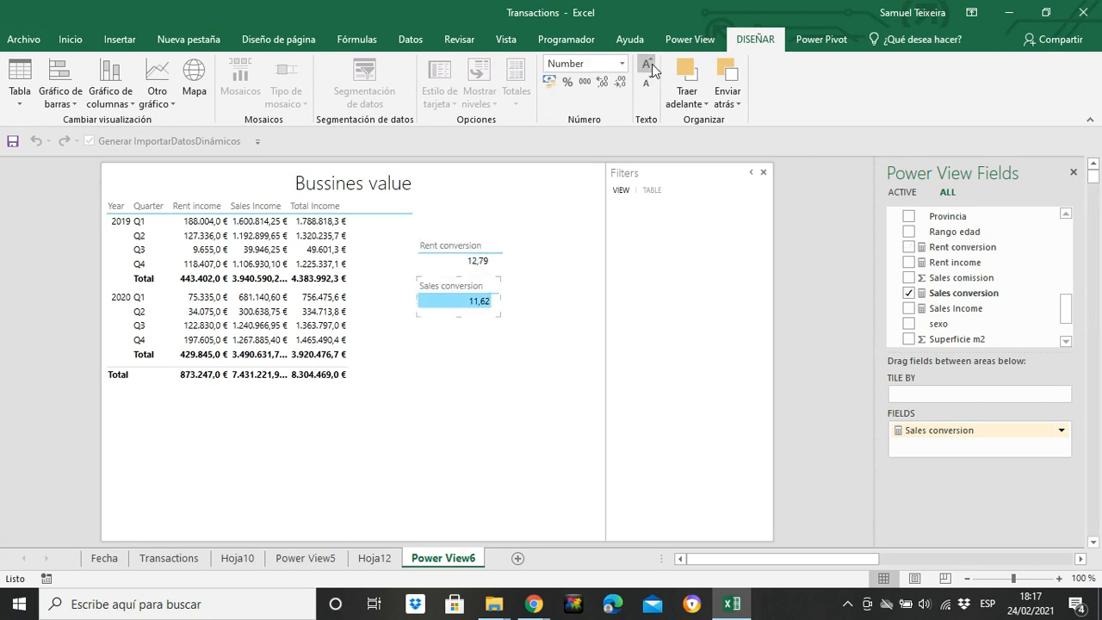
{"action": "left_click", "coordinate": [529, 364]}
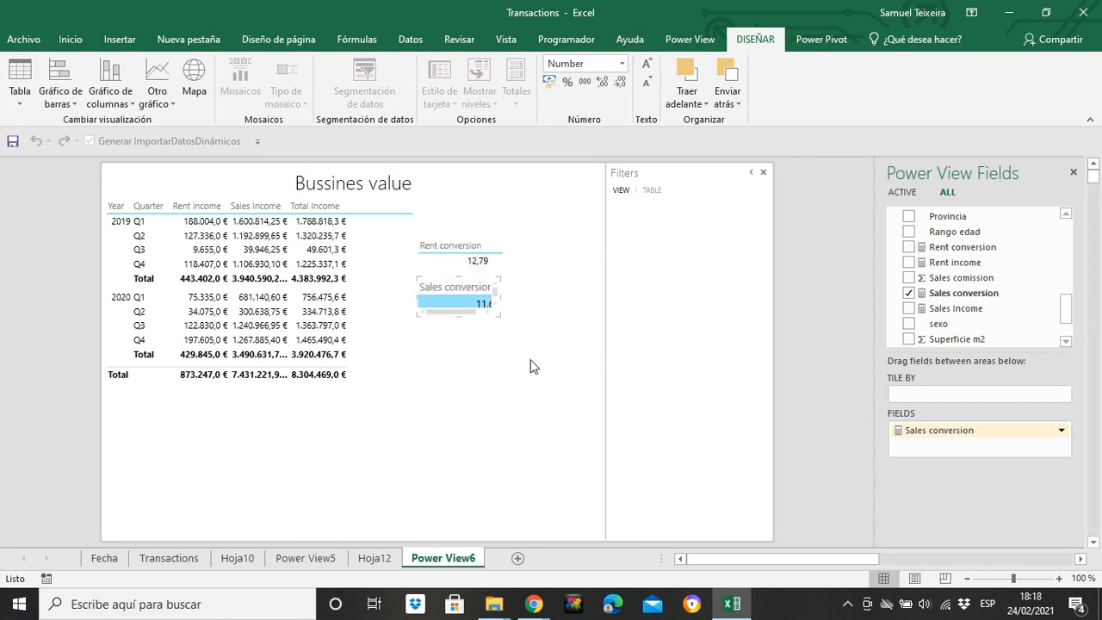
{"action": "left_click", "coordinate": [485, 308]}
{"action": "left_click", "coordinate": [500, 263]}
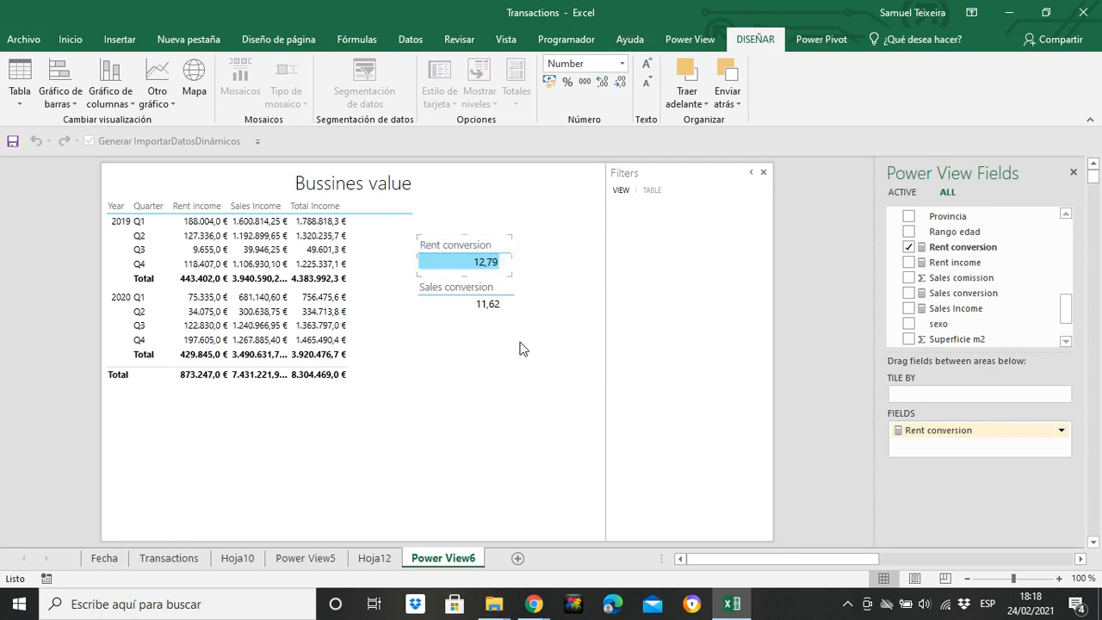
Add a Year table in the report's upper corner beside the filters area and set its field to Do Not Summarize
{"action": "left_click", "coordinate": [479, 394]}
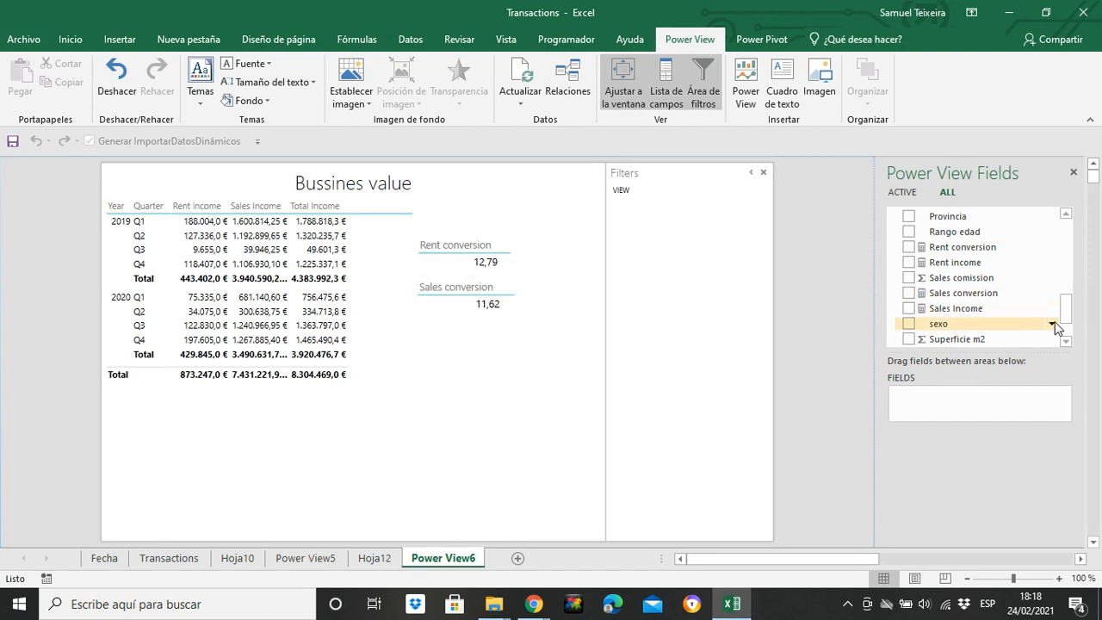
{"action": "left_click_drag", "start_coordinate": [1066, 311], "coordinate": [1048, 247]}
{"action": "left_click", "coordinate": [909, 317]}
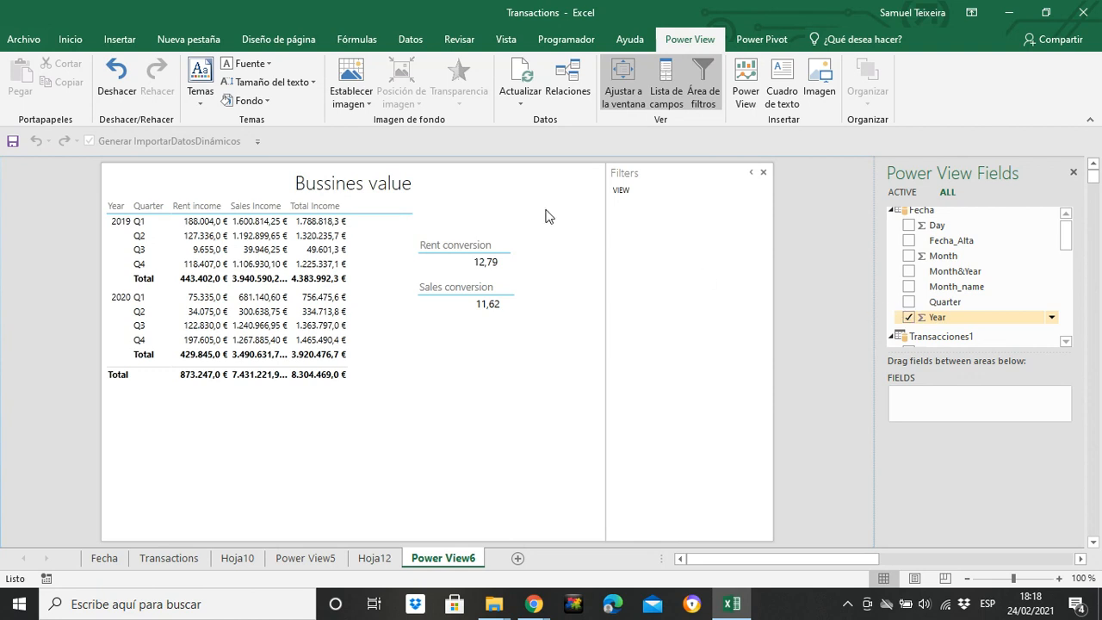
{"action": "left_click_drag", "start_coordinate": [505, 360], "coordinate": [612, 199]}
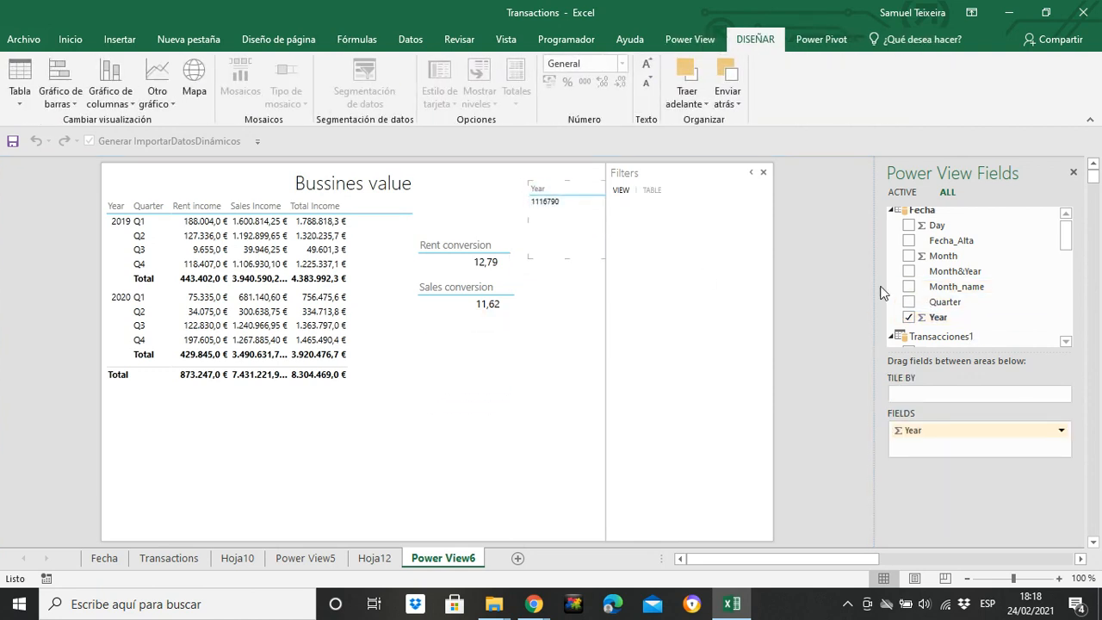
{"action": "left_click", "coordinate": [1062, 431]}
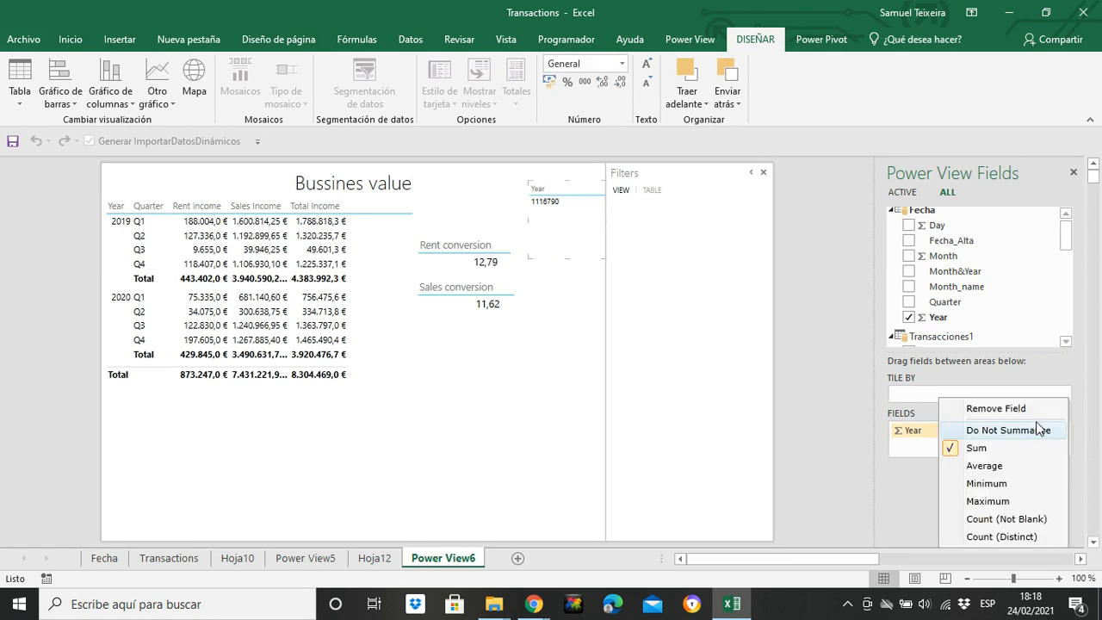
{"action": "left_click", "coordinate": [1013, 430]}
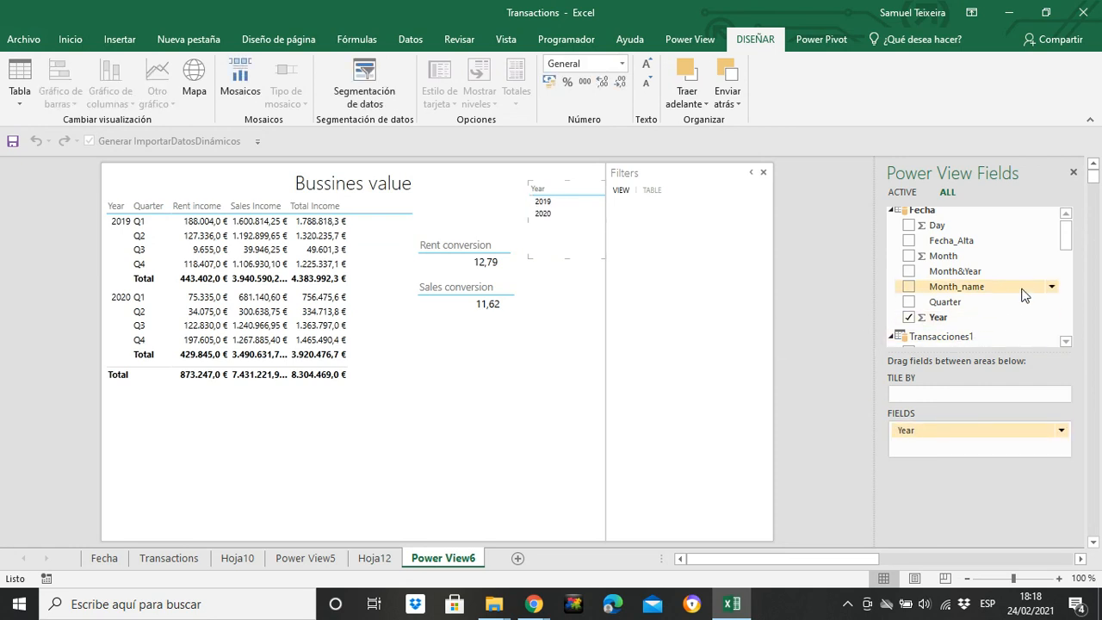
{"action": "left_click", "coordinate": [909, 287]}
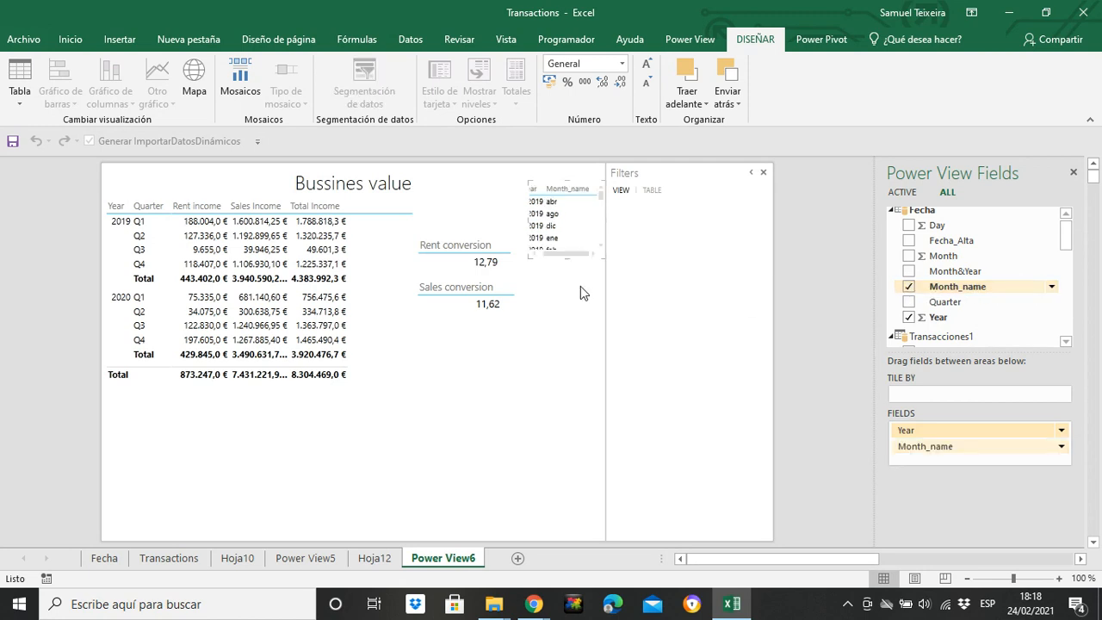
{"action": "left_click", "coordinate": [1061, 446]}
{"action": "left_click", "coordinate": [986, 460]}
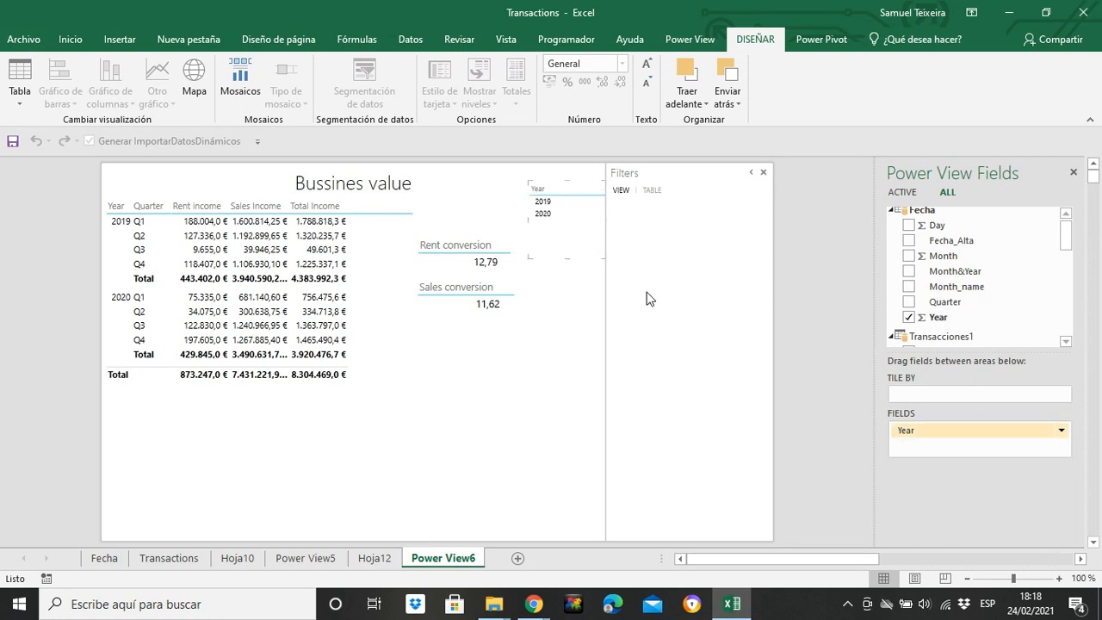
Reduce the Year table to a compact block in the corner of the report
{"action": "left_click", "coordinate": [571, 290]}
{"action": "left_click", "coordinate": [570, 249]}
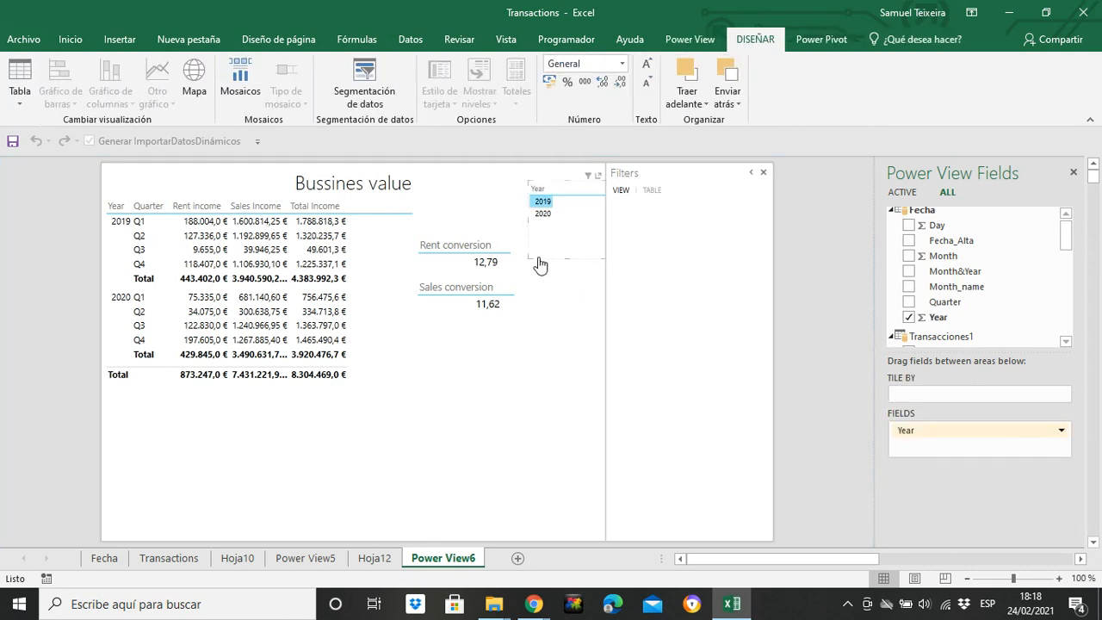
{"action": "left_click_drag", "start_coordinate": [528, 259], "coordinate": [546, 234]}
Add a separate Month_name table, place it directly below the Year table and shrink it to a narrower, shorter list
{"action": "left_click", "coordinate": [586, 373]}
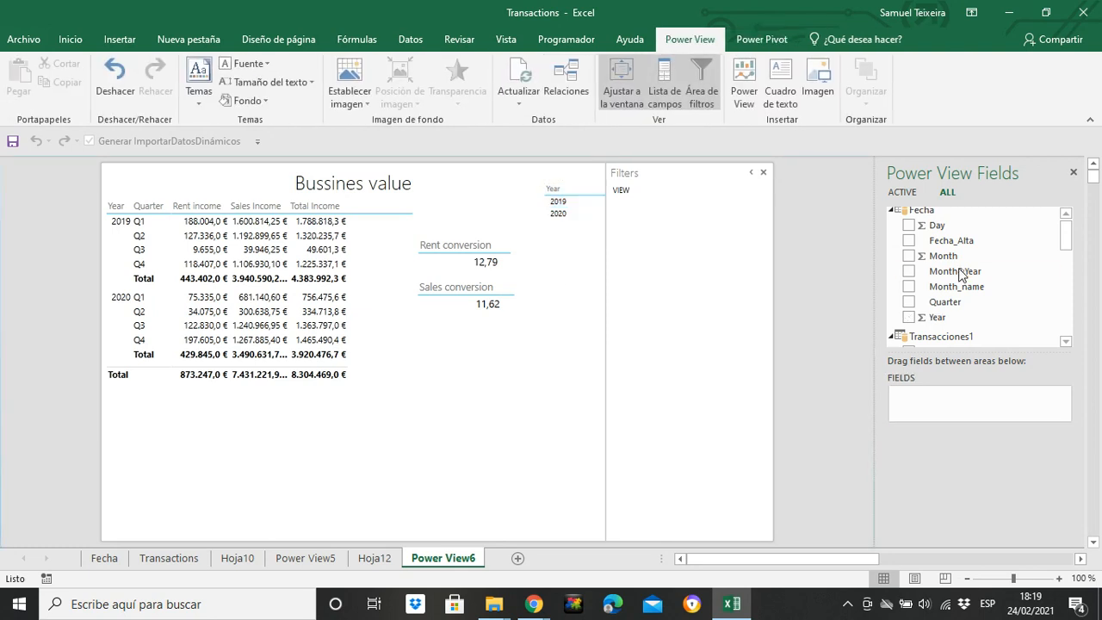
{"action": "left_click", "coordinate": [956, 286]}
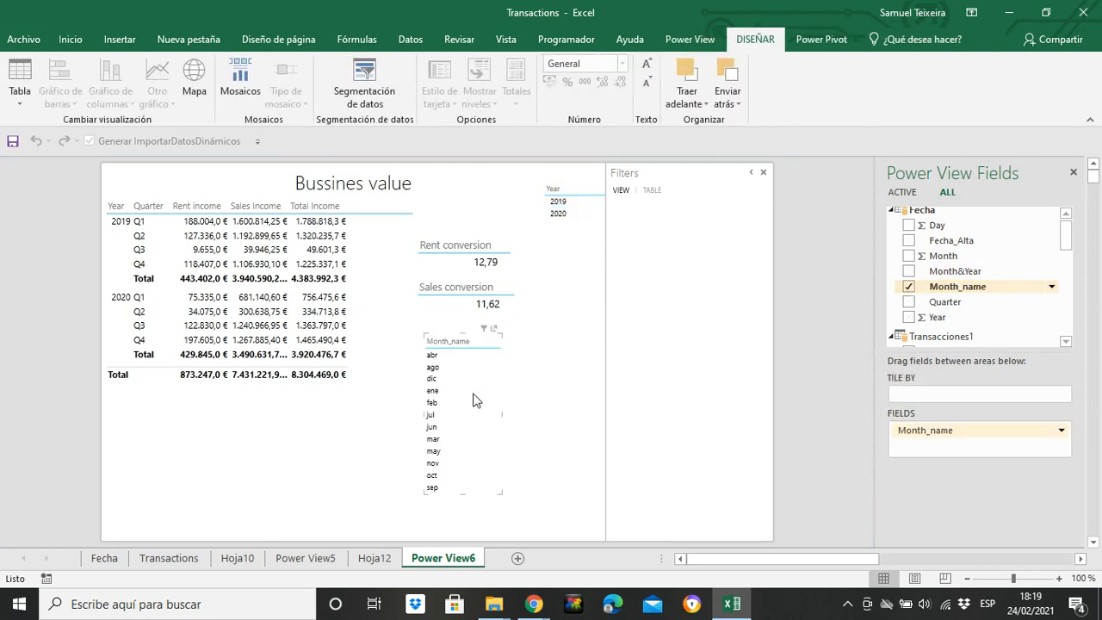
{"action": "left_click_drag", "start_coordinate": [504, 386], "coordinate": [632, 276]}
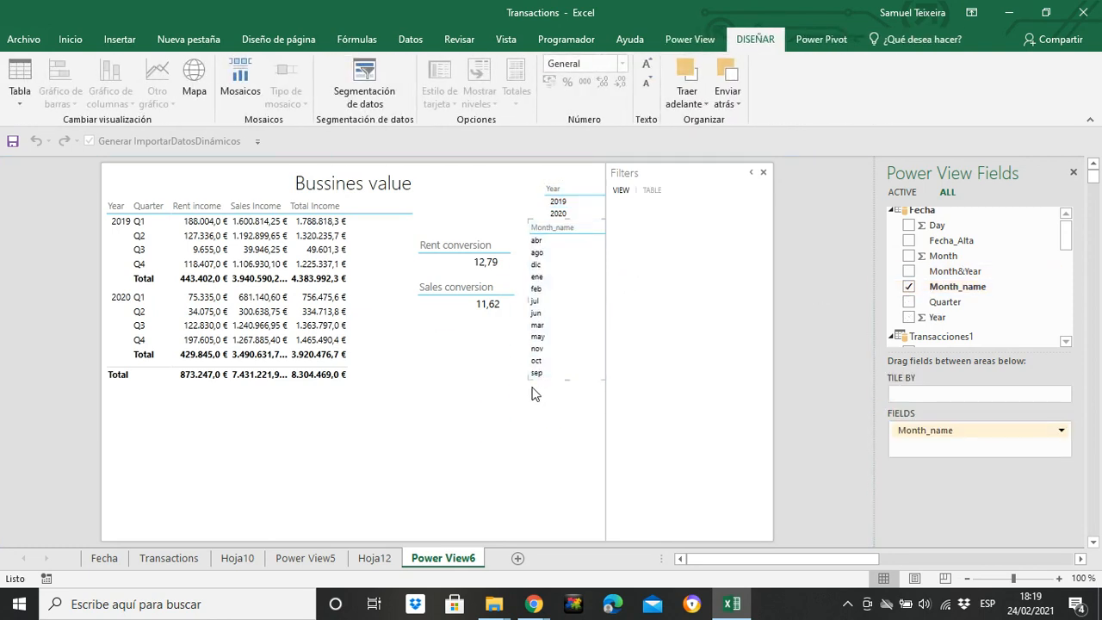
{"action": "left_click_drag", "start_coordinate": [529, 385], "coordinate": [541, 320]}
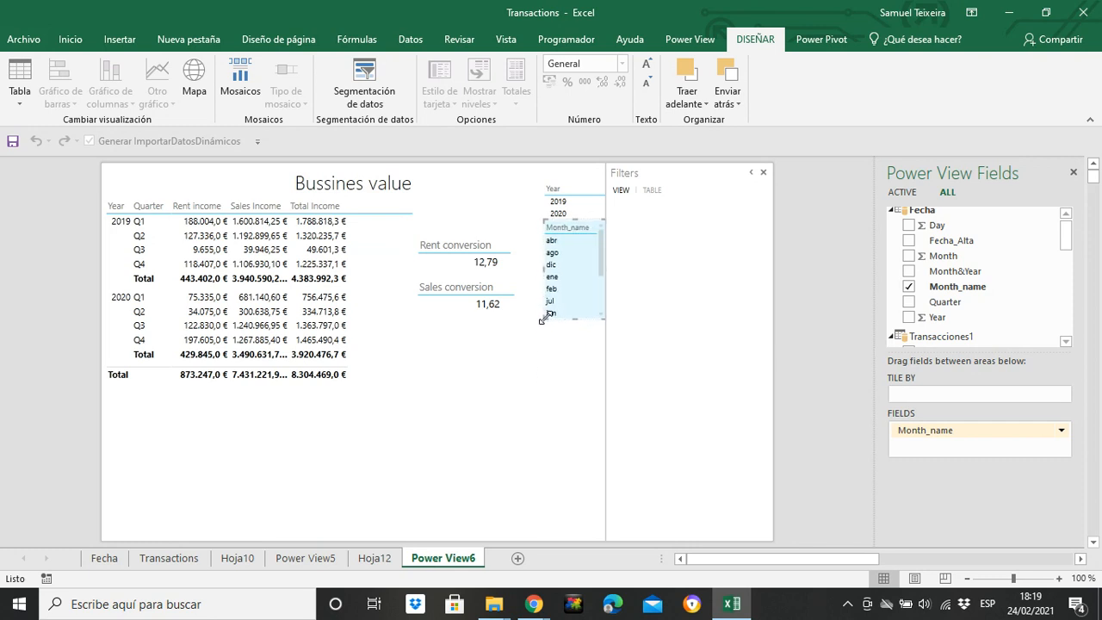
Add a separate Quarter table and place it directly below the Month_name table at a narrow width
{"action": "left_click", "coordinate": [555, 371]}
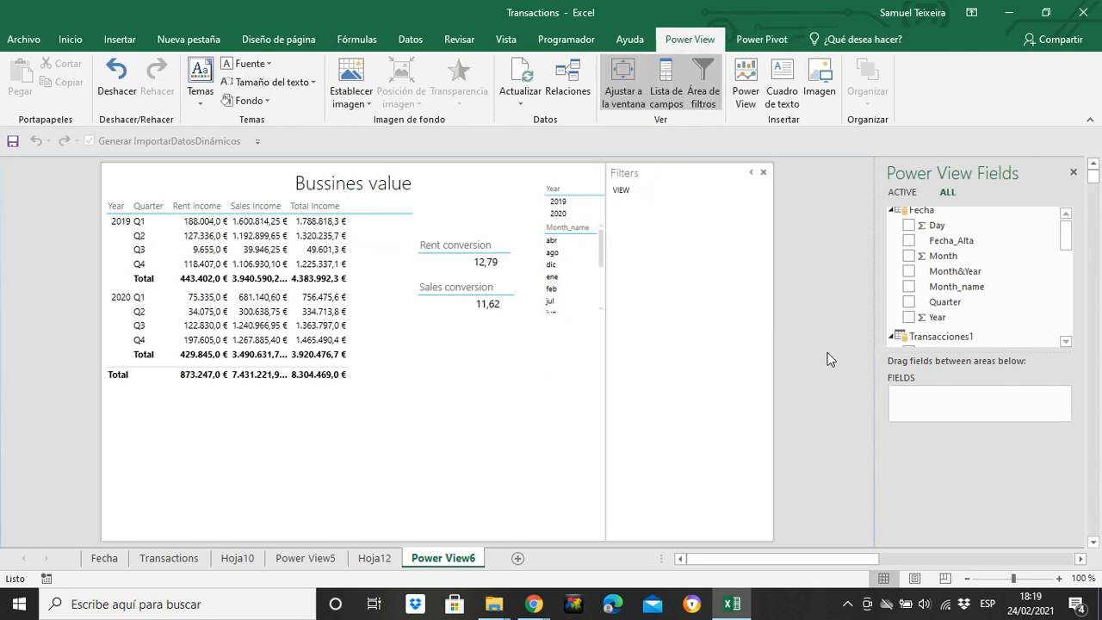
{"action": "left_click", "coordinate": [911, 302]}
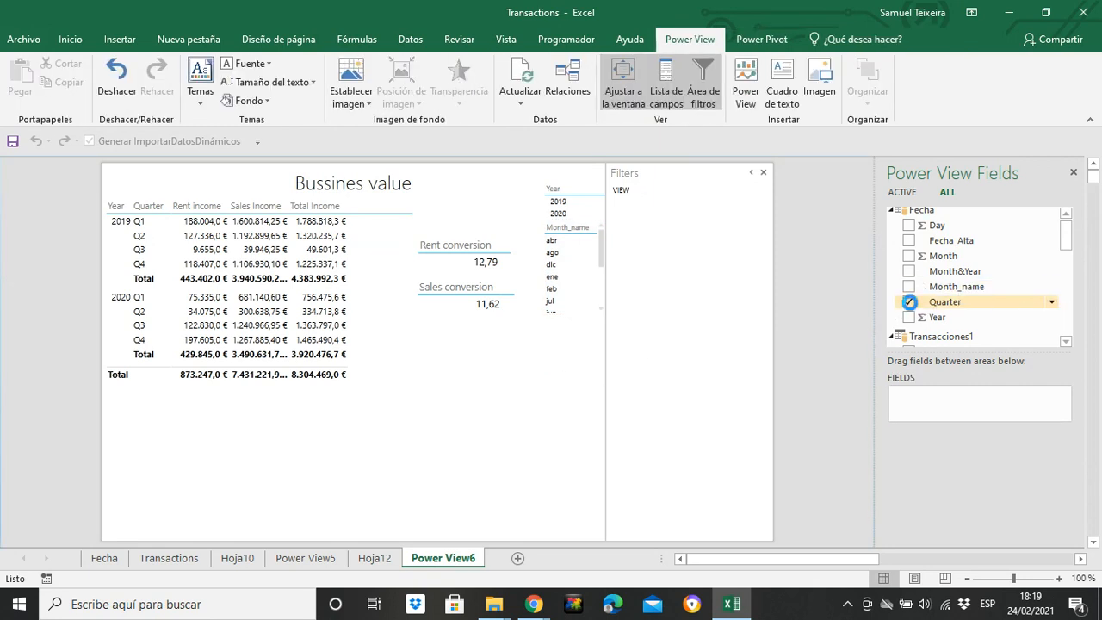
{"action": "left_click_drag", "start_coordinate": [429, 363], "coordinate": [541, 354]}
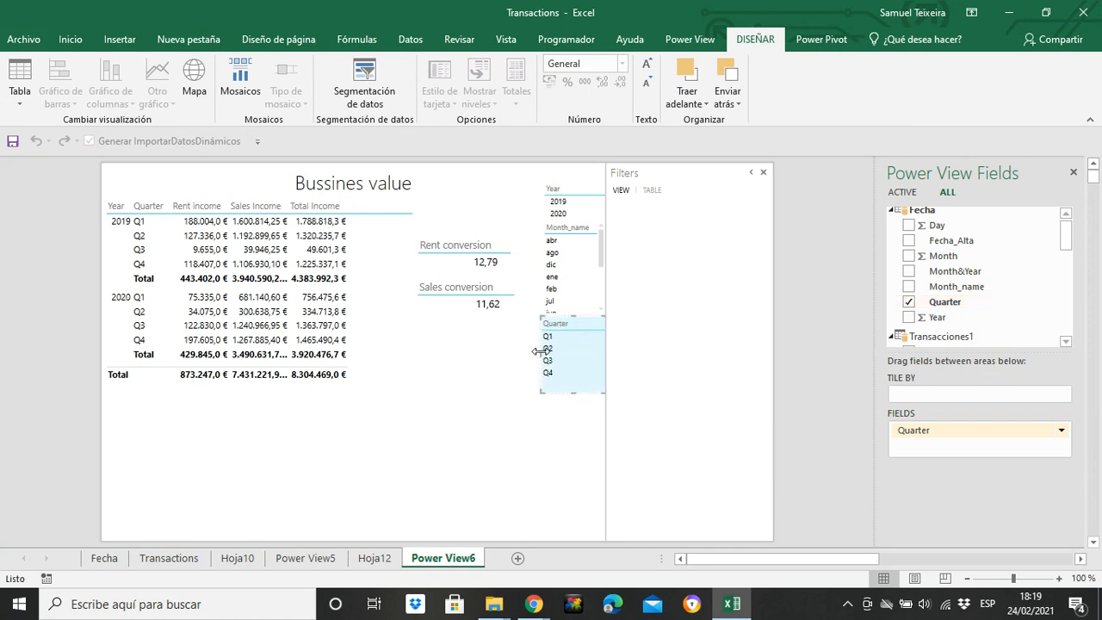
Add a compact Day table below the Quarter table and set its field to Do Not Summarize
{"action": "left_click", "coordinate": [509, 361]}
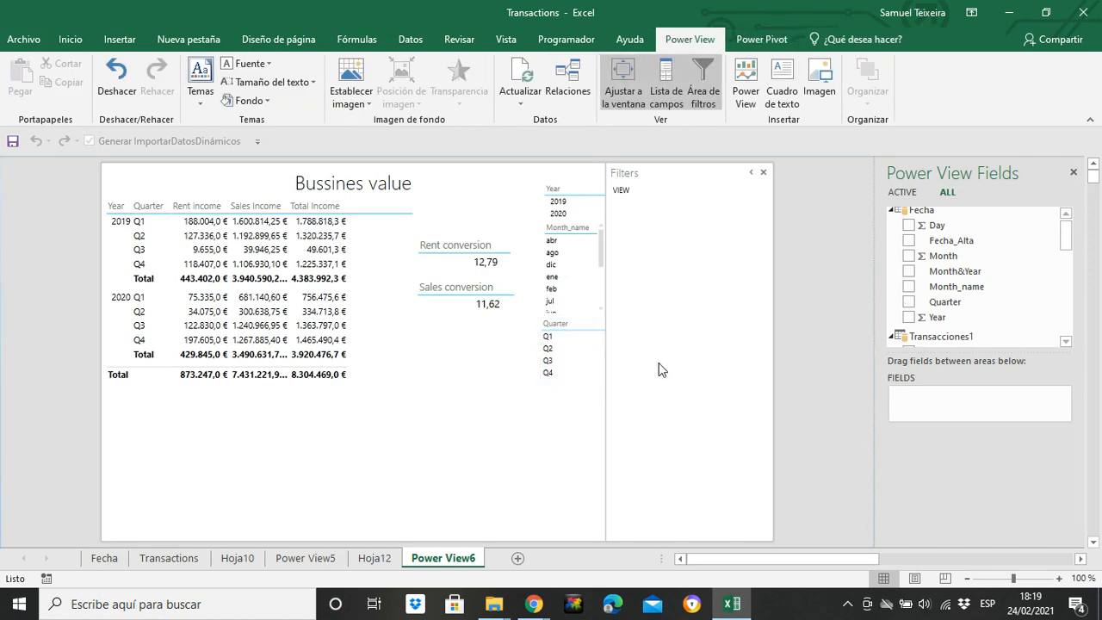
{"action": "left_click", "coordinate": [908, 225]}
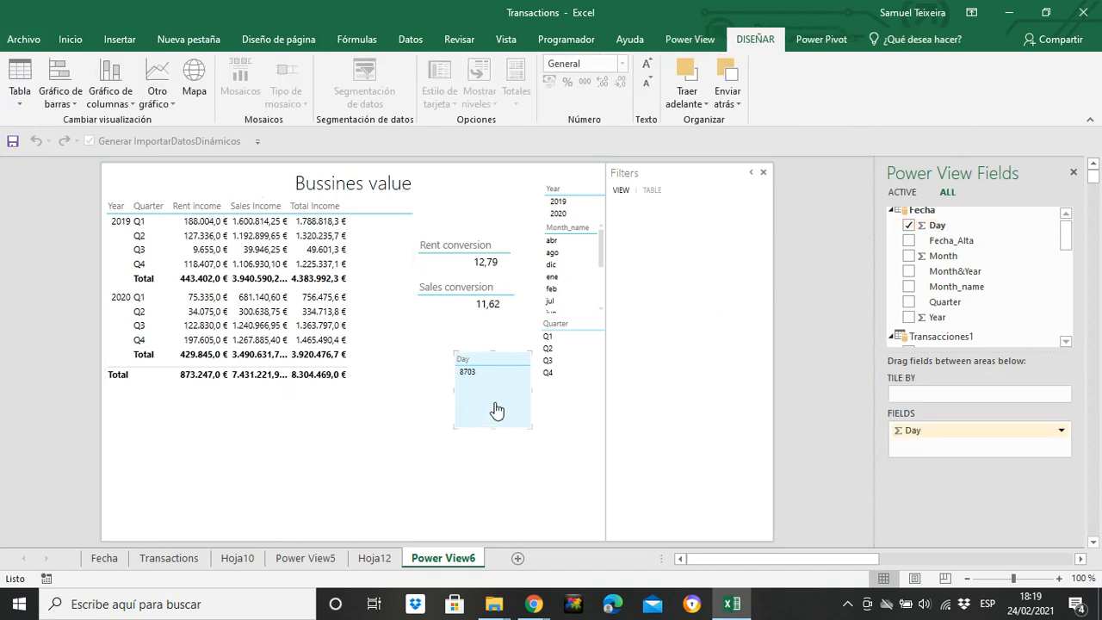
{"action": "left_click_drag", "start_coordinate": [497, 410], "coordinate": [538, 410]}
{"action": "left_click_drag", "start_coordinate": [529, 451], "coordinate": [538, 404]}
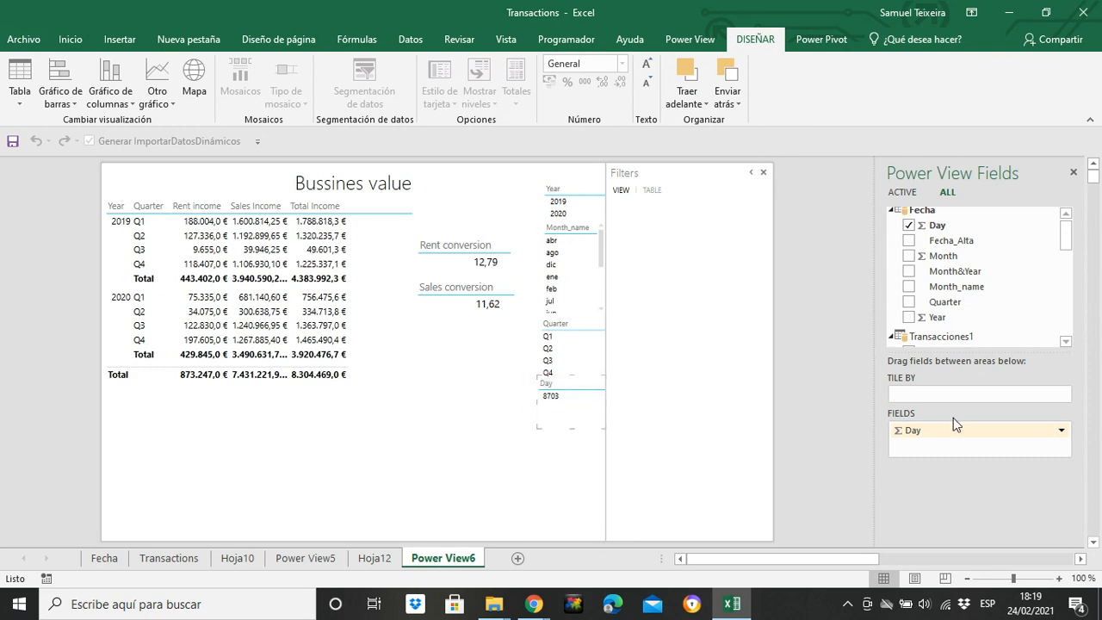
{"action": "left_click", "coordinate": [1062, 431]}
{"action": "left_click", "coordinate": [999, 428]}
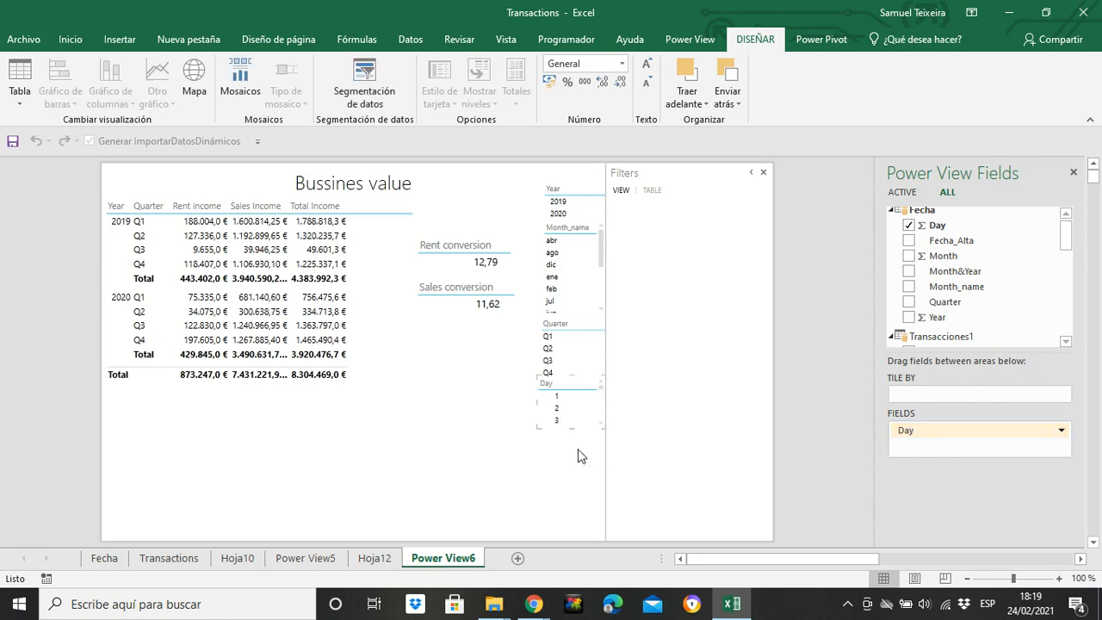
{"action": "left_click", "coordinate": [504, 450]}
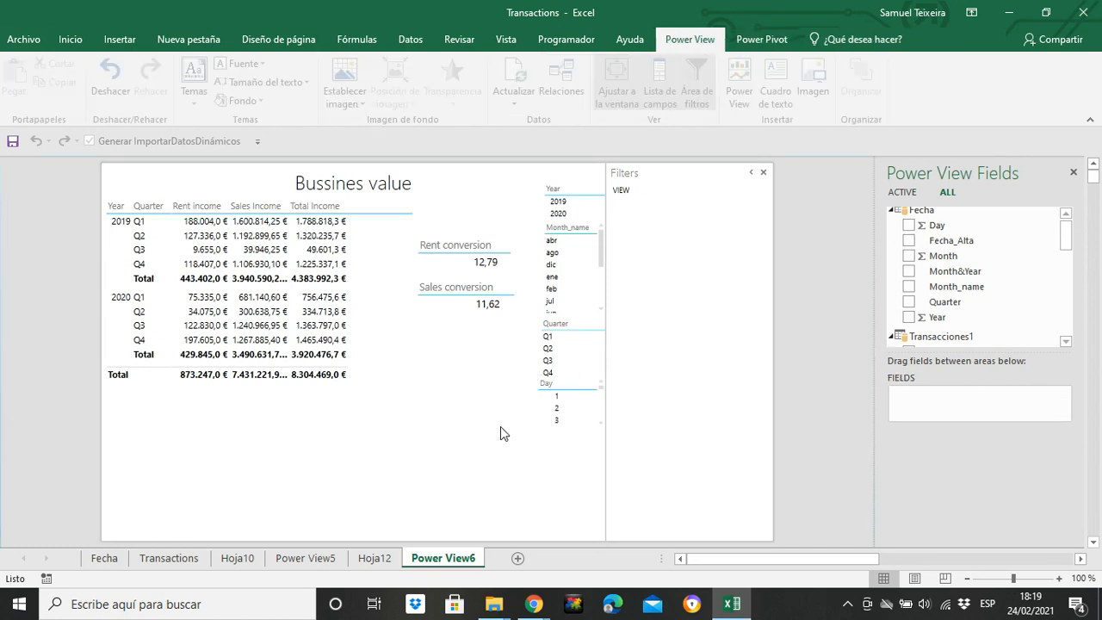
Convert the Year, Month_name, Quarter and Day tables into slicers
{"action": "left_click", "coordinate": [566, 186]}
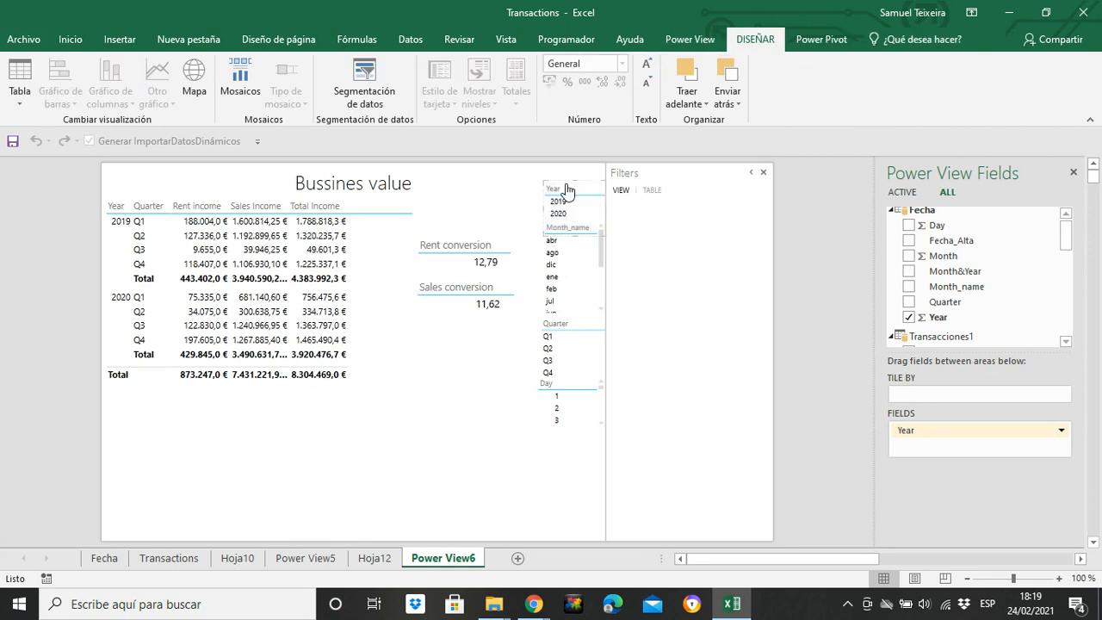
{"action": "left_click", "coordinate": [564, 275]}
{"action": "left_click", "coordinate": [365, 90]}
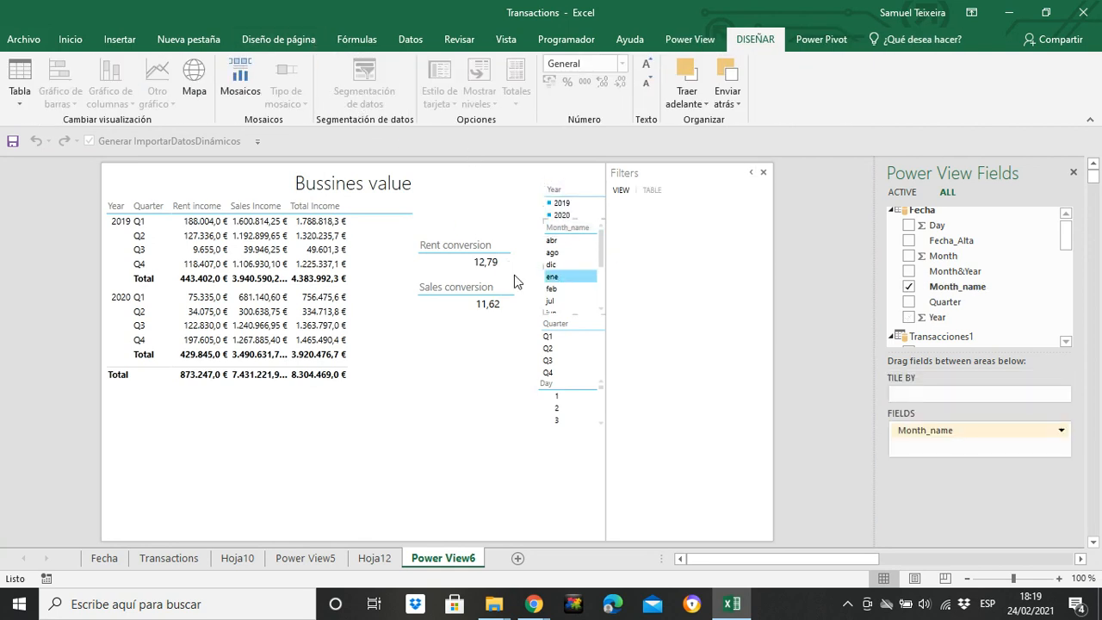
{"action": "left_click", "coordinate": [567, 351]}
{"action": "left_click", "coordinate": [364, 91]}
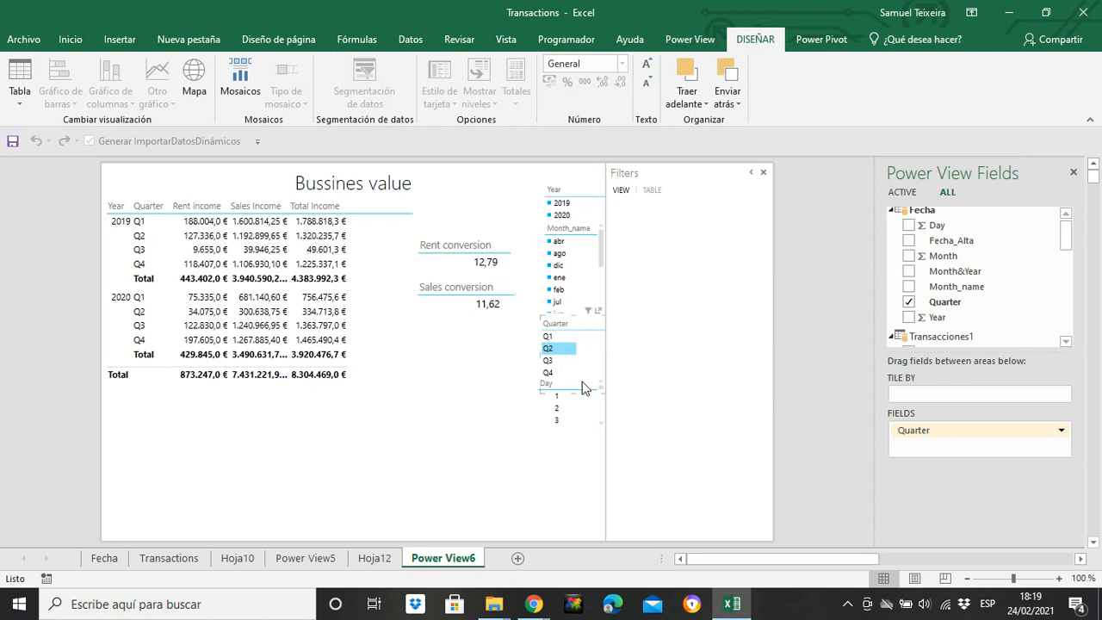
{"action": "left_click", "coordinate": [569, 420]}
{"action": "left_click", "coordinate": [365, 90]}
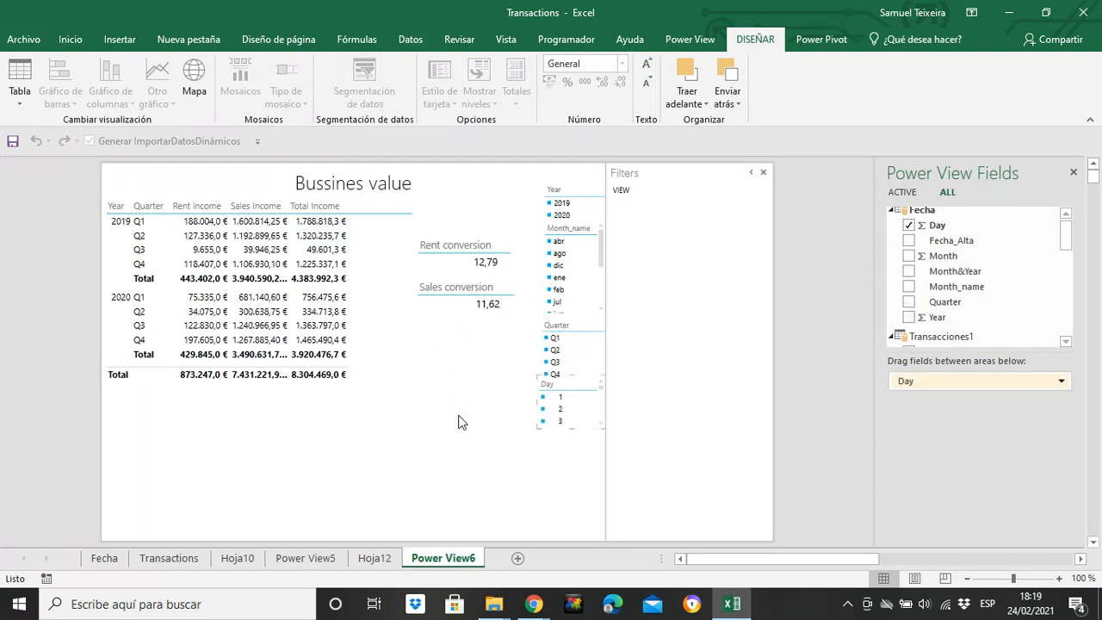
{"action": "left_click", "coordinate": [458, 421]}
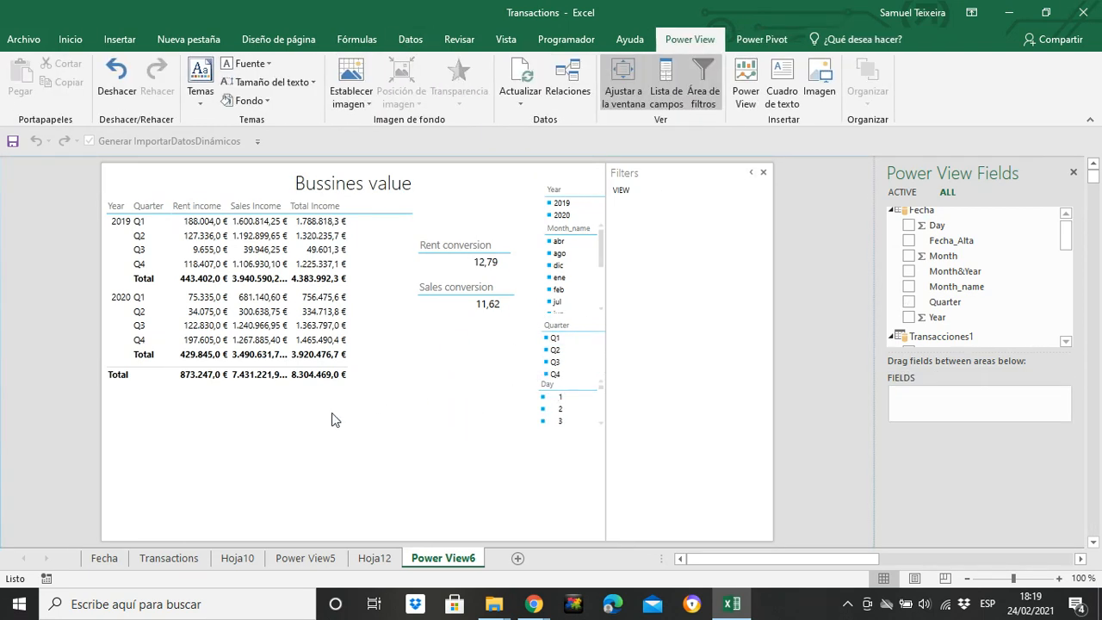
Filter the report to Q1 with the Quarter slicer
{"action": "left_click", "coordinate": [554, 339]}
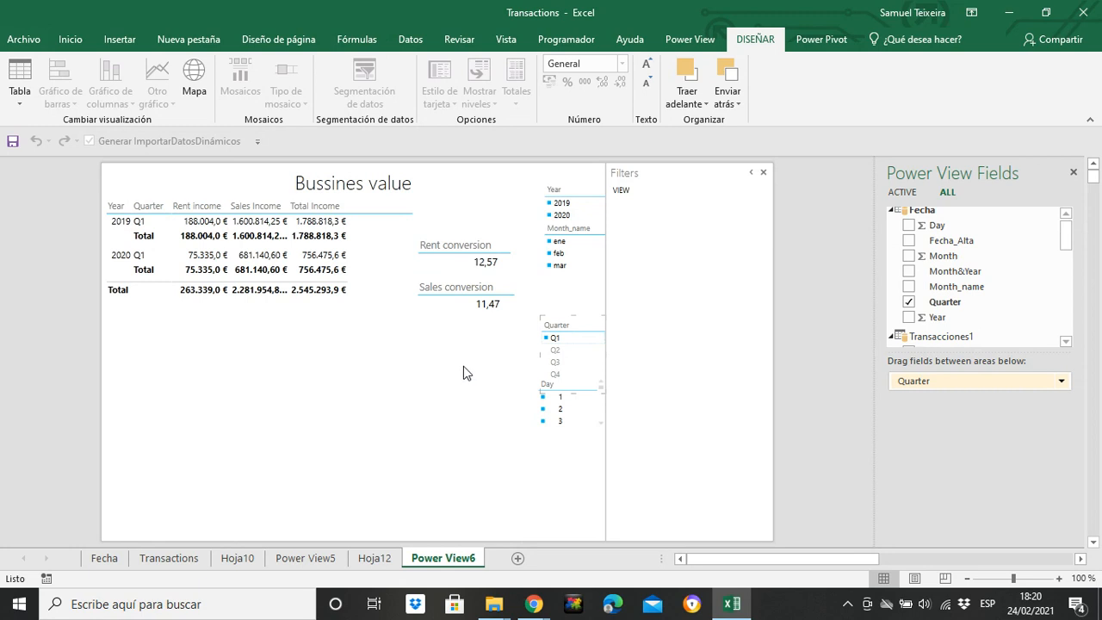
{"action": "left_click", "coordinate": [419, 360]}
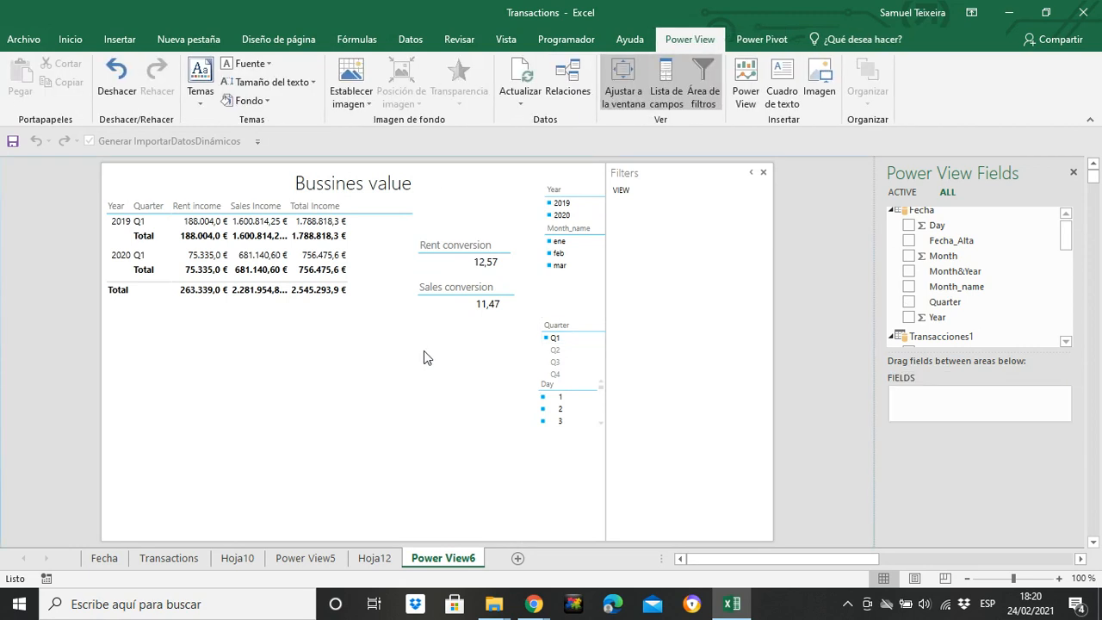
Add a Sales Income table, convert it to a map and use Provincia as its location field
{"action": "left_click_drag", "start_coordinate": [1066, 236], "coordinate": [1065, 307]}
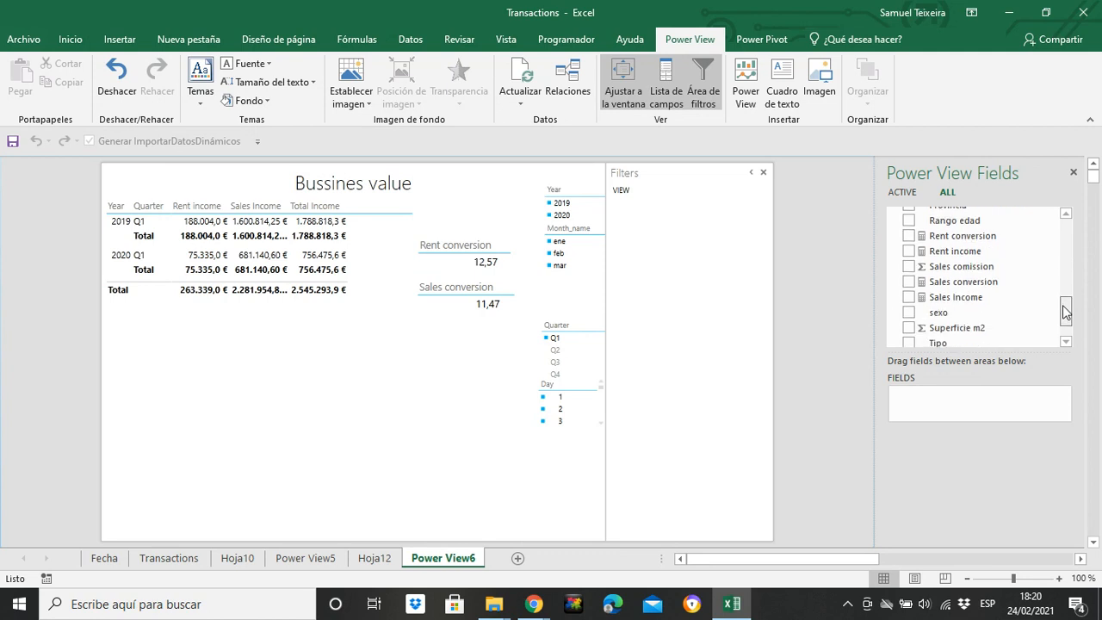
{"action": "left_click", "coordinate": [909, 297]}
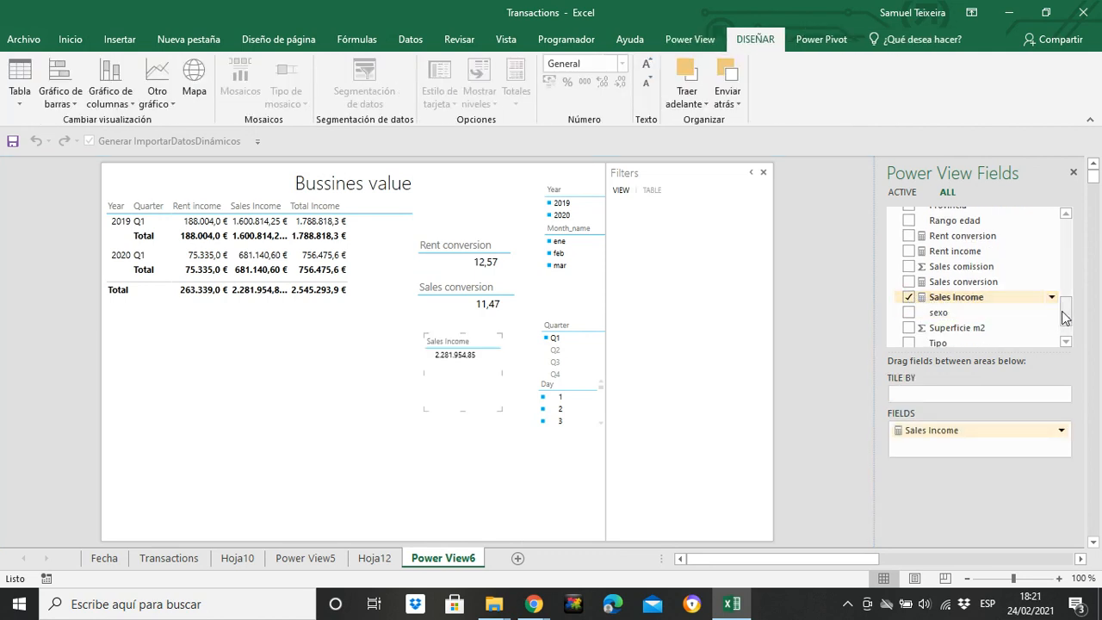
{"action": "left_click", "coordinate": [195, 82]}
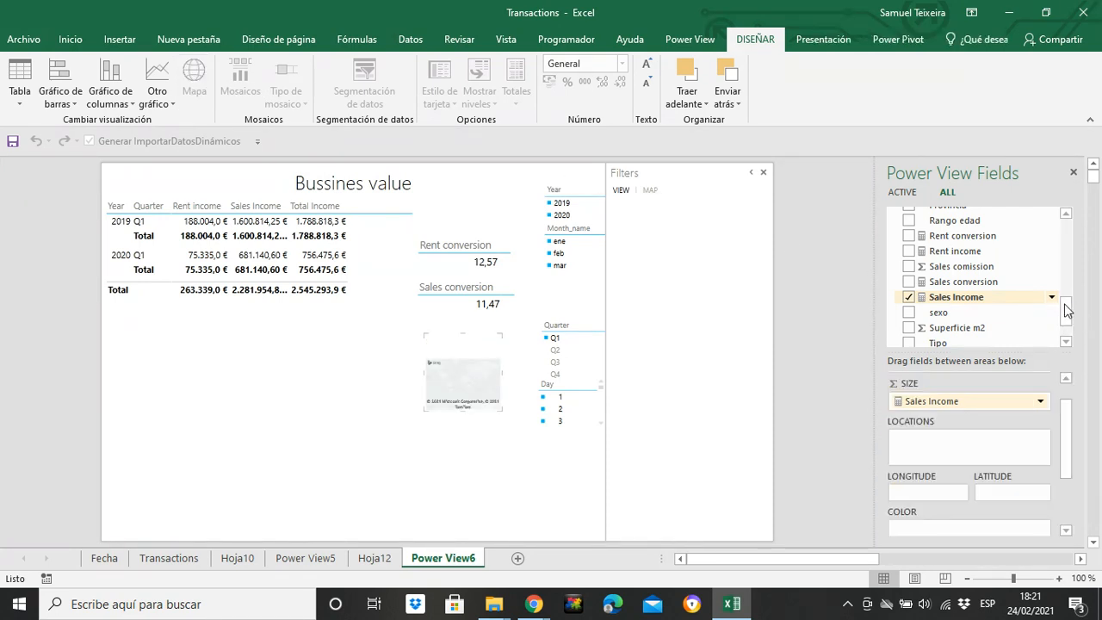
{"action": "scroll", "coordinate": [1033, 300], "scroll_direction": "up", "scroll_amount": 2}
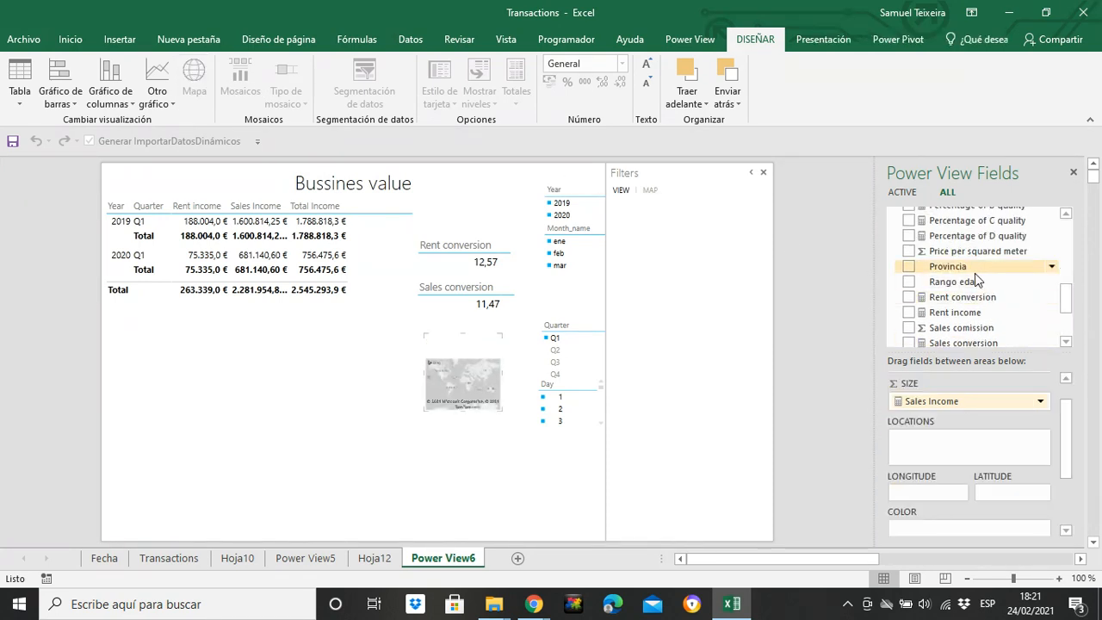
{"action": "left_click_drag", "start_coordinate": [974, 271], "coordinate": [967, 443]}
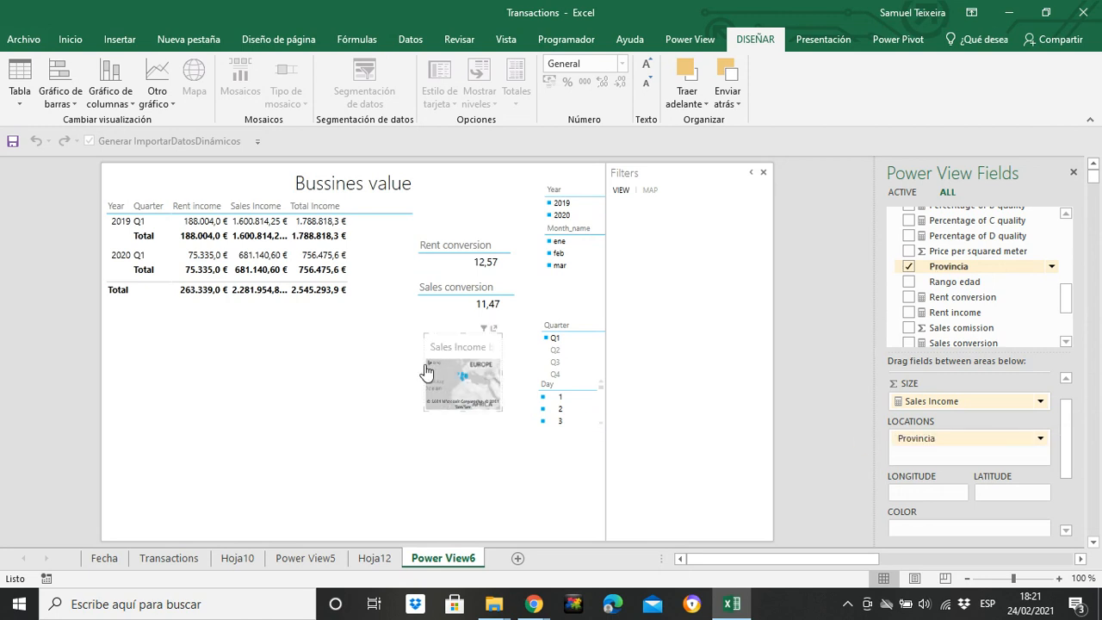
Place the Sales Income map enlarged in the report's lower-left corner below the income matrix, and clear the Quarter filter
{"action": "left_click_drag", "start_coordinate": [429, 359], "coordinate": [101, 489]}
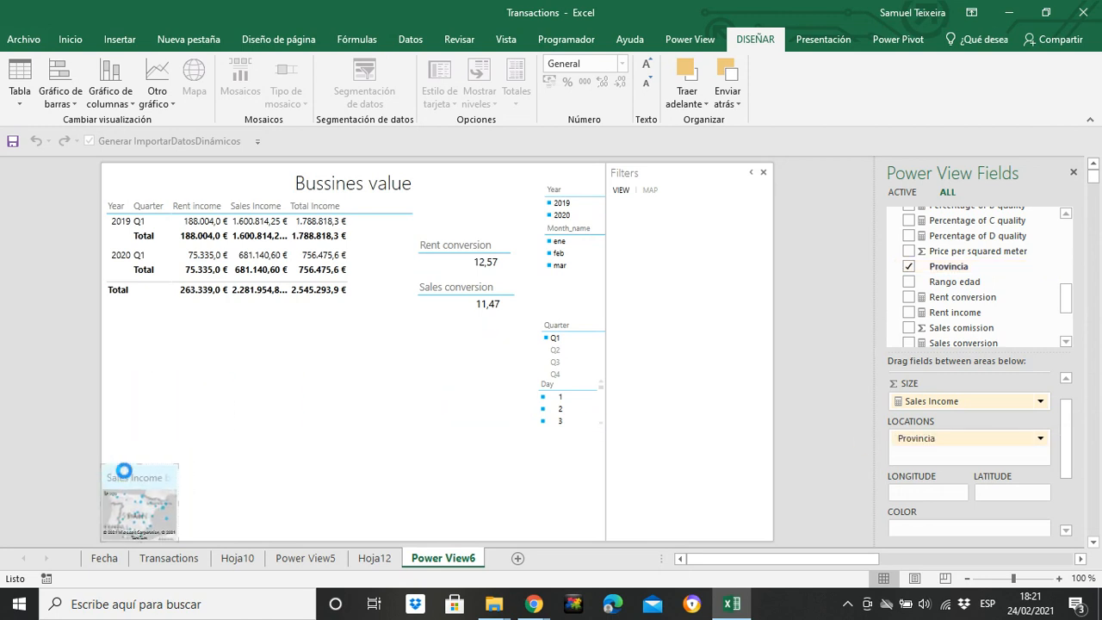
{"action": "left_click_drag", "start_coordinate": [178, 462], "coordinate": [272, 375]}
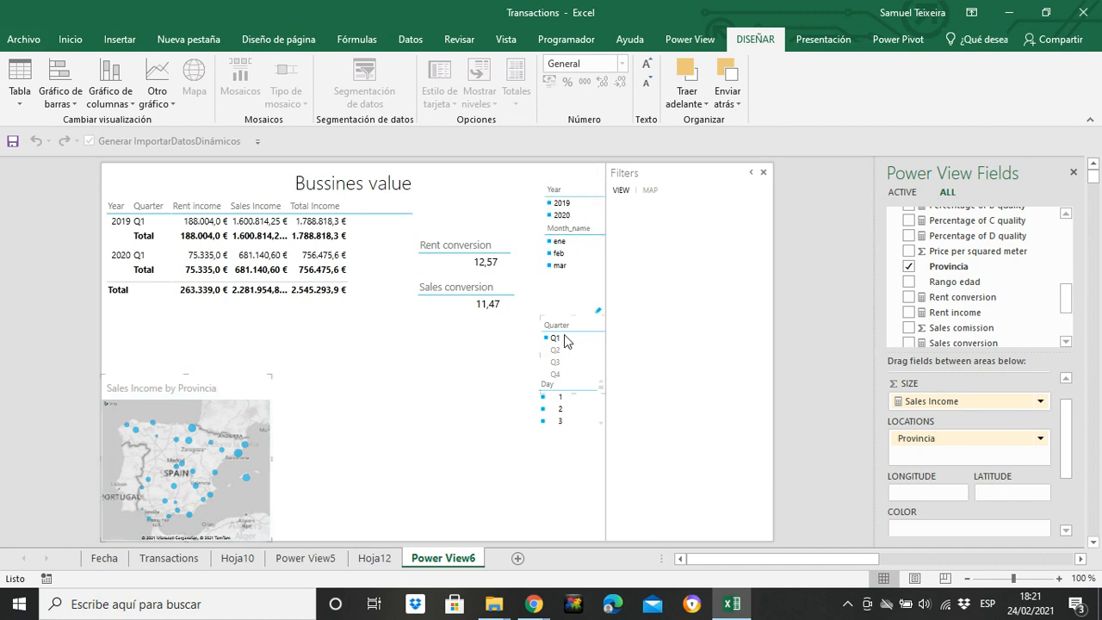
{"action": "left_click", "coordinate": [600, 313]}
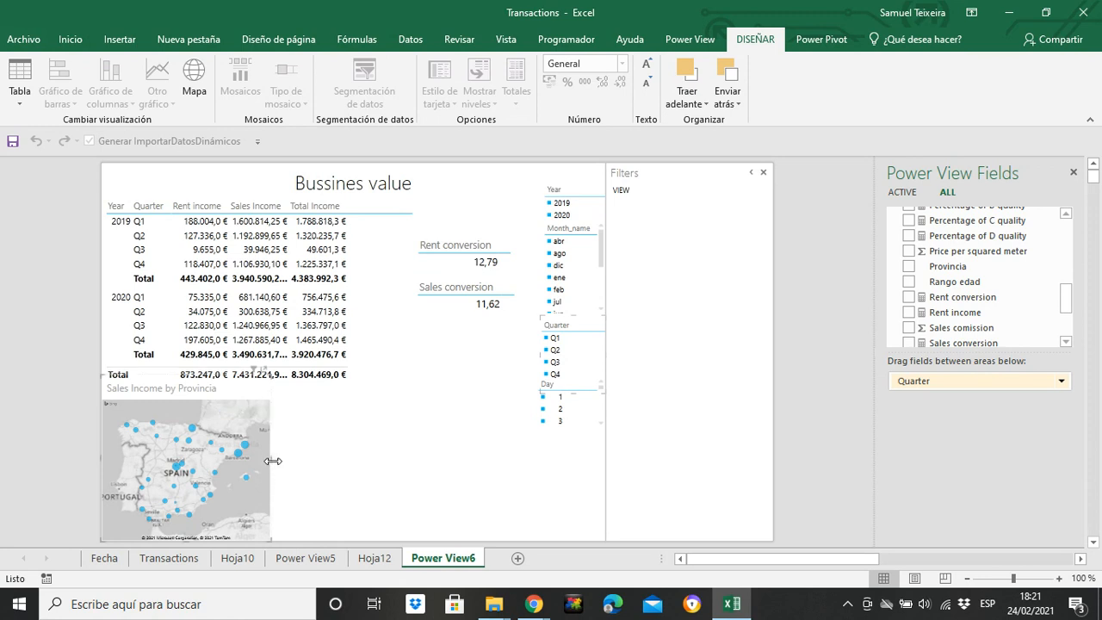
{"action": "left_click_drag", "start_coordinate": [272, 459], "coordinate": [280, 459]}
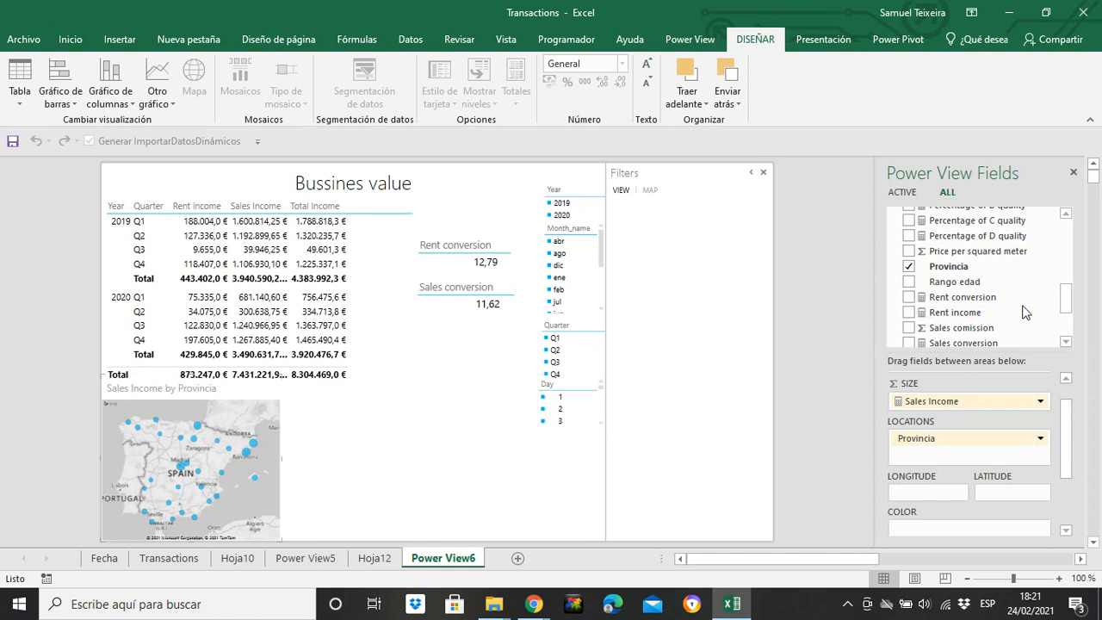
Add a separate Rent income map that uses Provincia as its location field
{"action": "left_click_drag", "start_coordinate": [1066, 297], "coordinate": [1066, 310]}
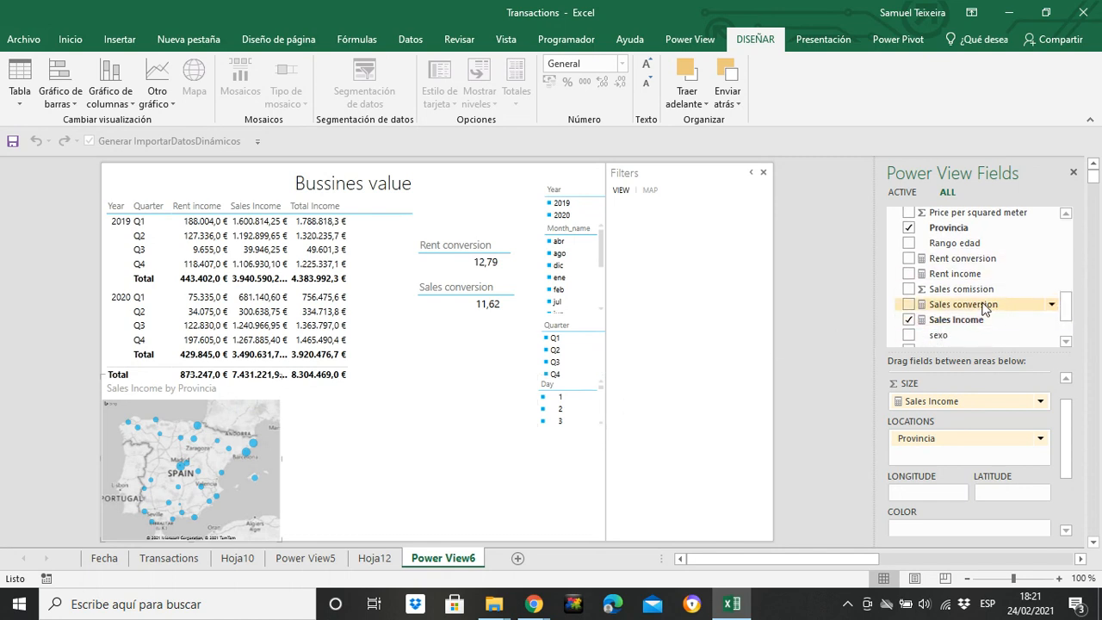
{"action": "left_click", "coordinate": [489, 479]}
{"action": "left_click", "coordinate": [907, 275]}
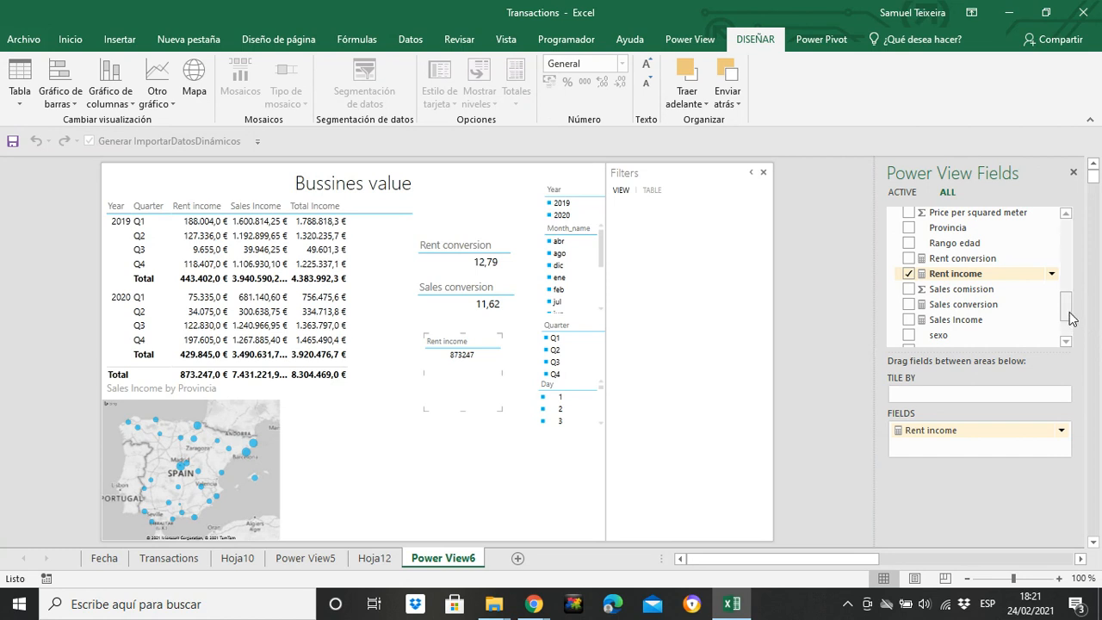
{"action": "left_click", "coordinate": [205, 82]}
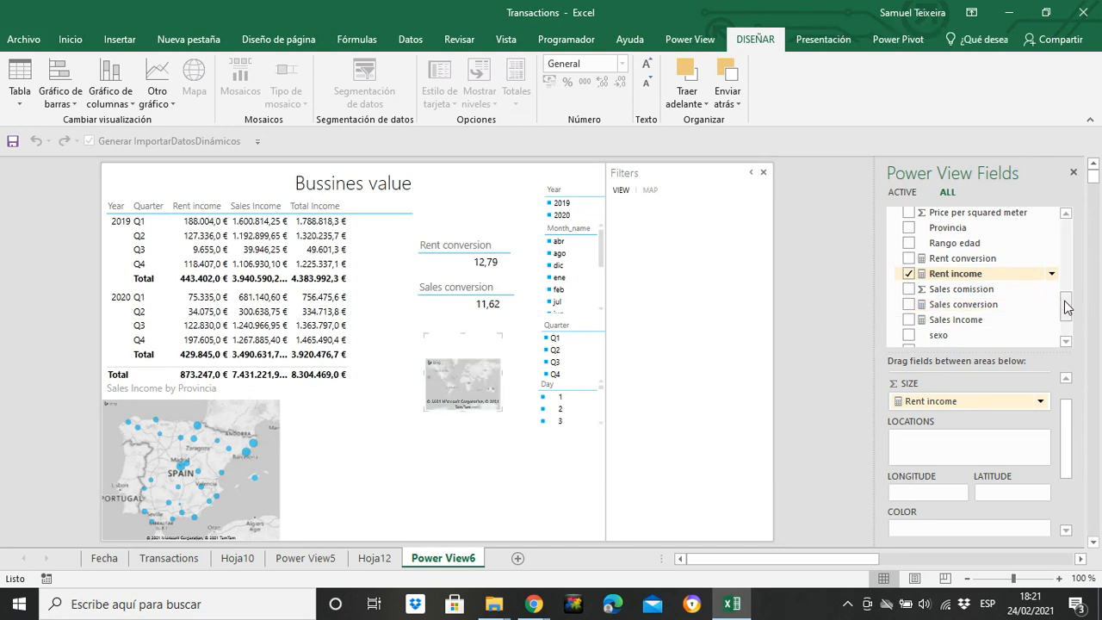
{"action": "left_click_drag", "start_coordinate": [947, 227], "coordinate": [957, 445]}
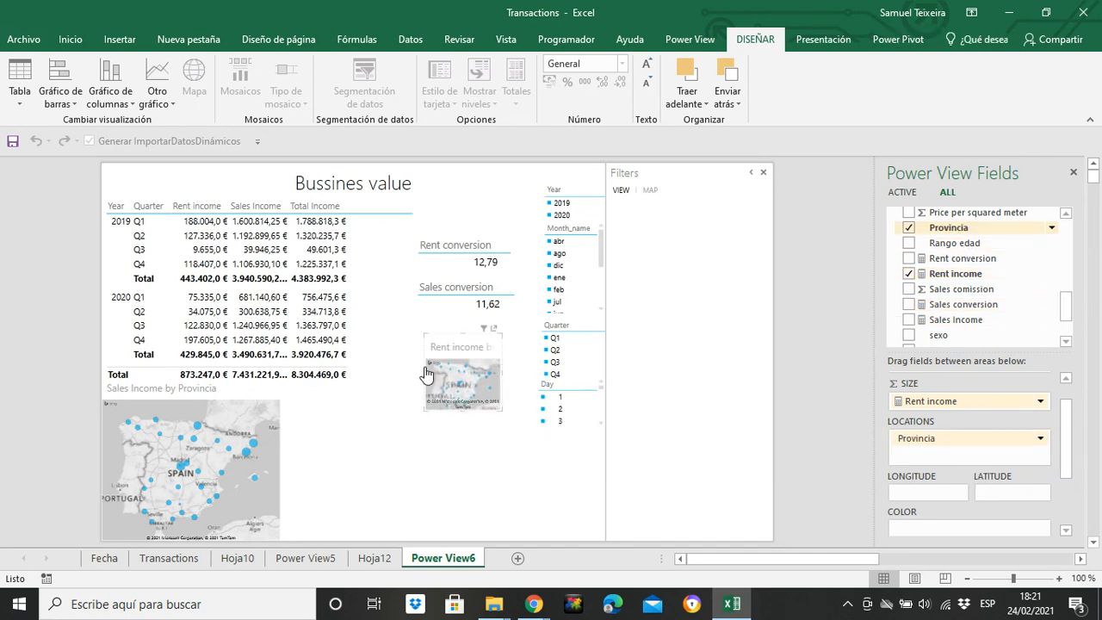
Move the Rent income map to the bottom of the report and enlarge it to align with the Sales Income map
{"action": "left_click_drag", "start_coordinate": [428, 380], "coordinate": [369, 511]}
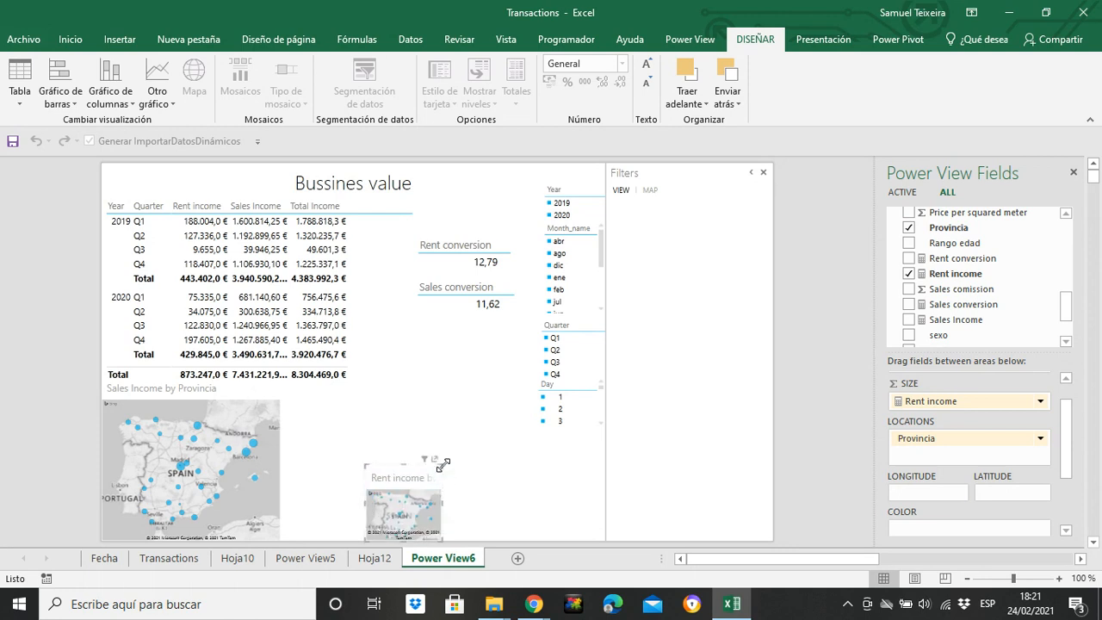
{"action": "left_click_drag", "start_coordinate": [442, 465], "coordinate": [525, 375]}
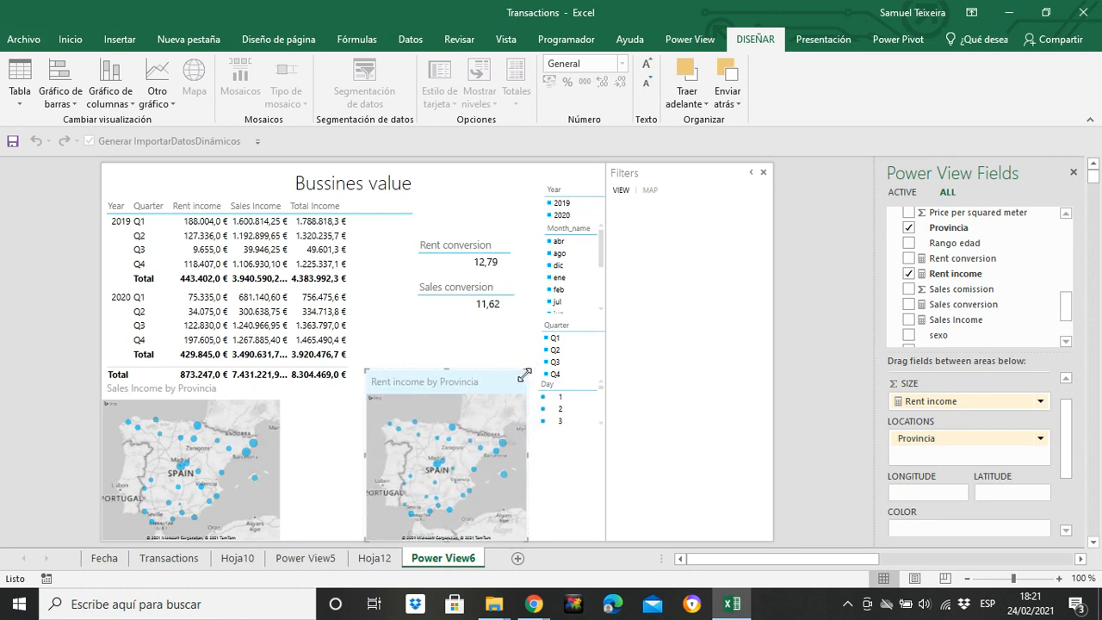
{"action": "left_click_drag", "start_coordinate": [365, 459], "coordinate": [345, 461]}
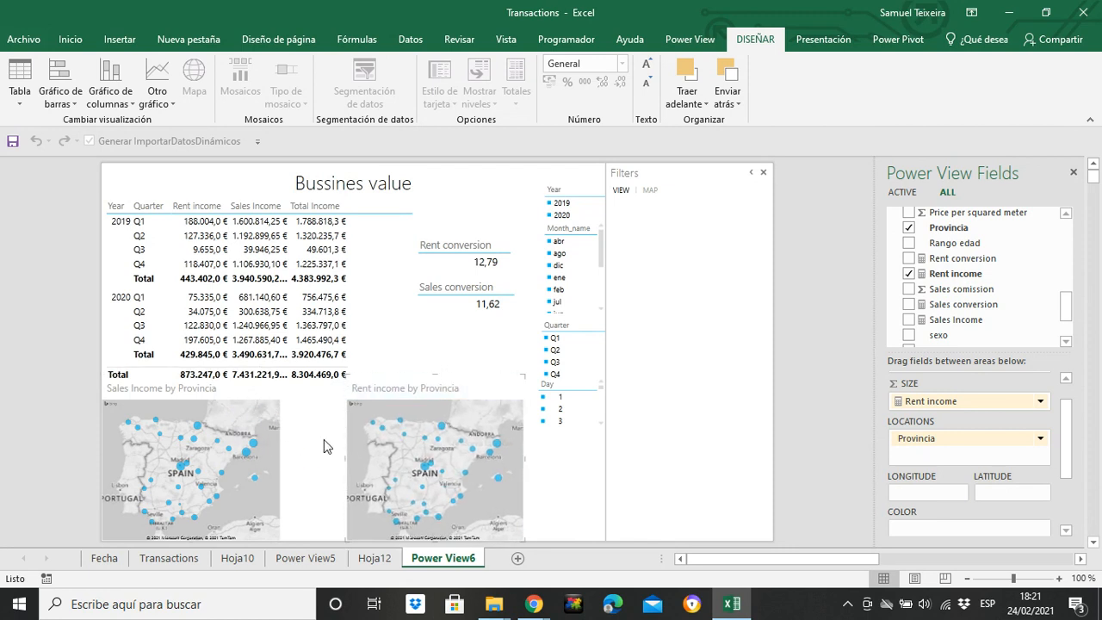
{"action": "left_click", "coordinate": [324, 439]}
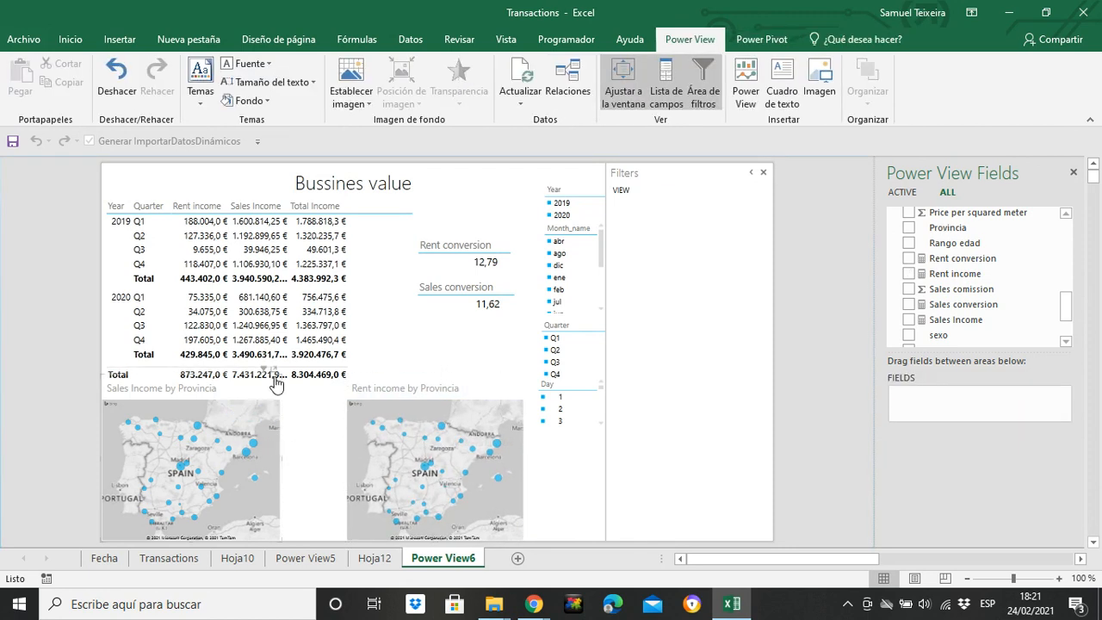
Widen the Sales Income map and move it right up against the Rent income map
{"action": "left_click", "coordinate": [281, 536]}
{"action": "left_click_drag", "start_coordinate": [281, 536], "coordinate": [295, 545]}
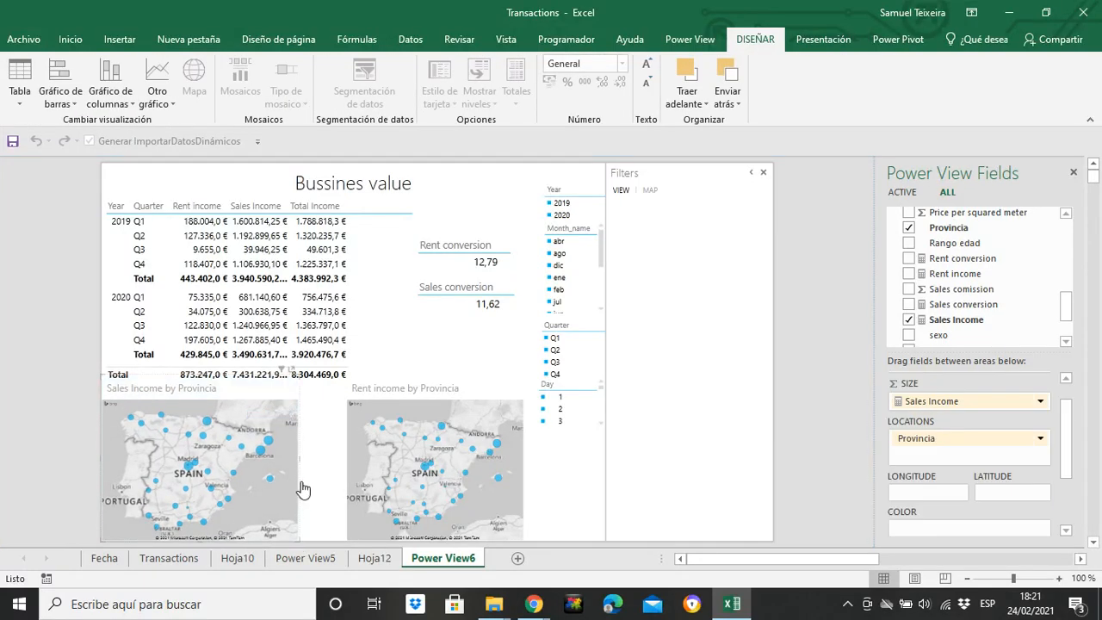
{"action": "left_click_drag", "start_coordinate": [299, 488], "coordinate": [355, 491]}
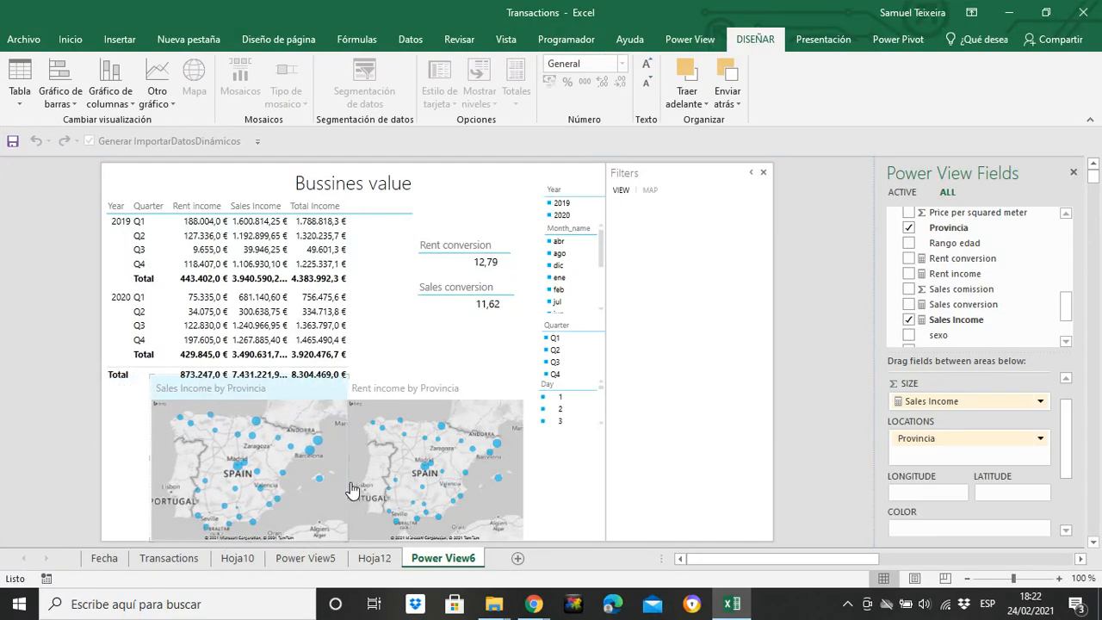
{"action": "left_click", "coordinate": [576, 494]}
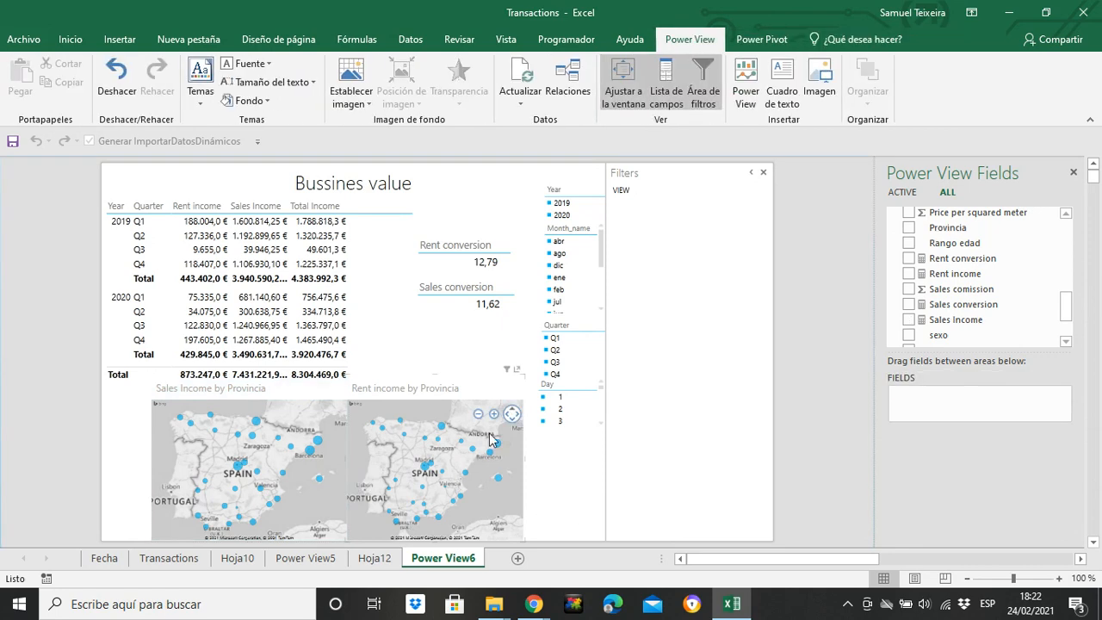
Zoom in slightly on the Rent income map, then zoom out the Sales Income map and pan it from Spain to South America
{"action": "left_click", "coordinate": [478, 508]}
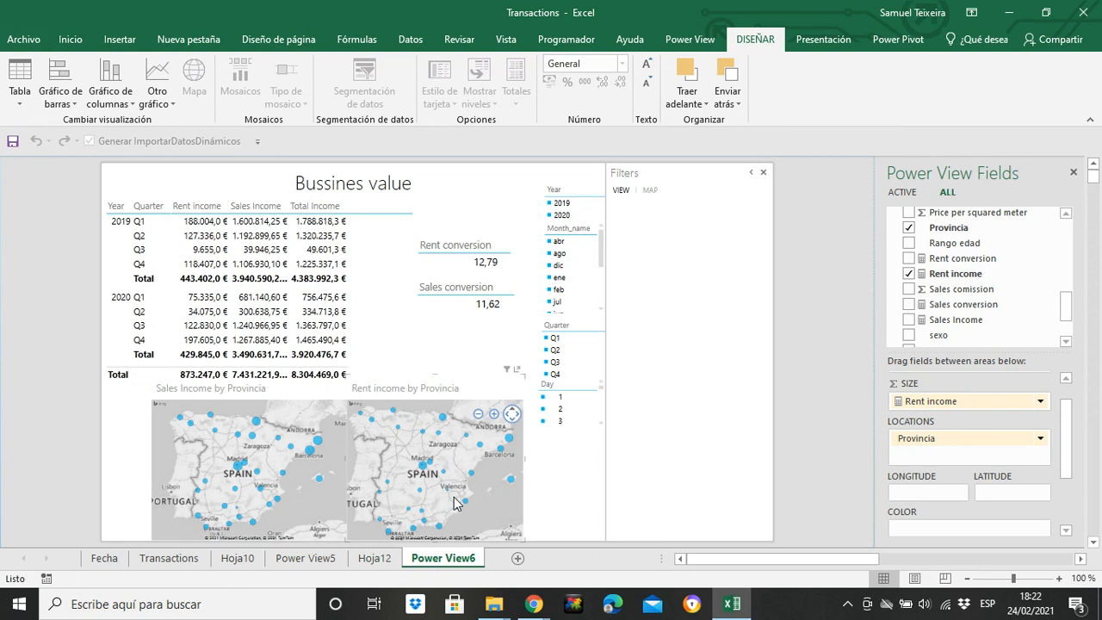
{"action": "left_click", "coordinate": [304, 416]}
{"action": "left_click", "coordinate": [304, 416]}
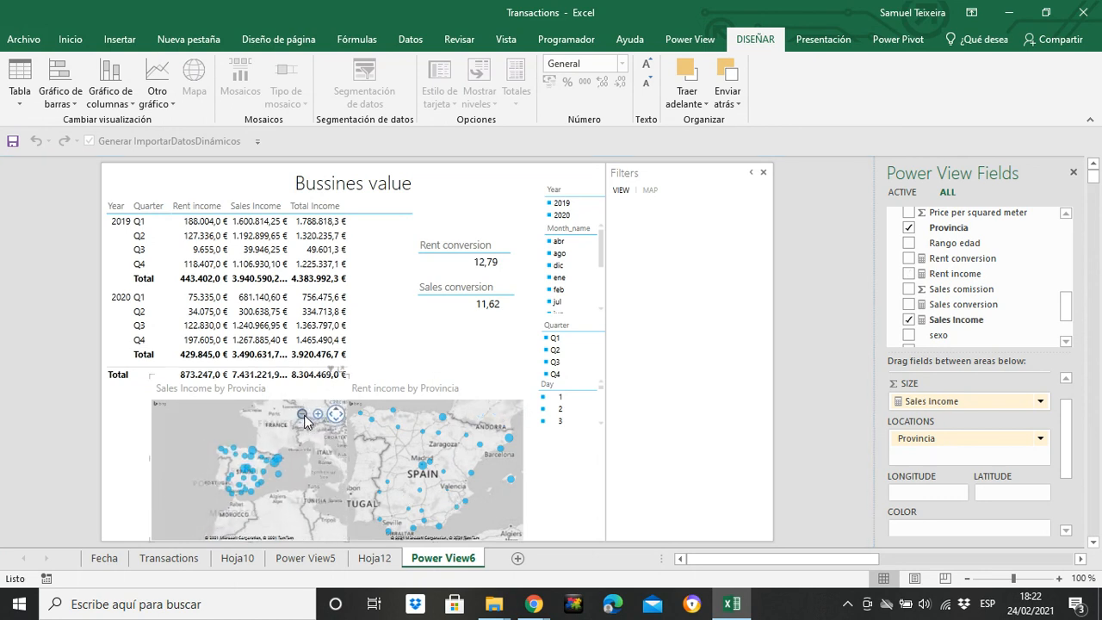
{"action": "mouse_move", "coordinate": [297, 478]}
{"action": "left_mouse_down"}
{"action": "mouse_move", "coordinate": [244, 472]}
{"action": "mouse_move", "coordinate": [284, 469]}
{"action": "left_mouse_up"}
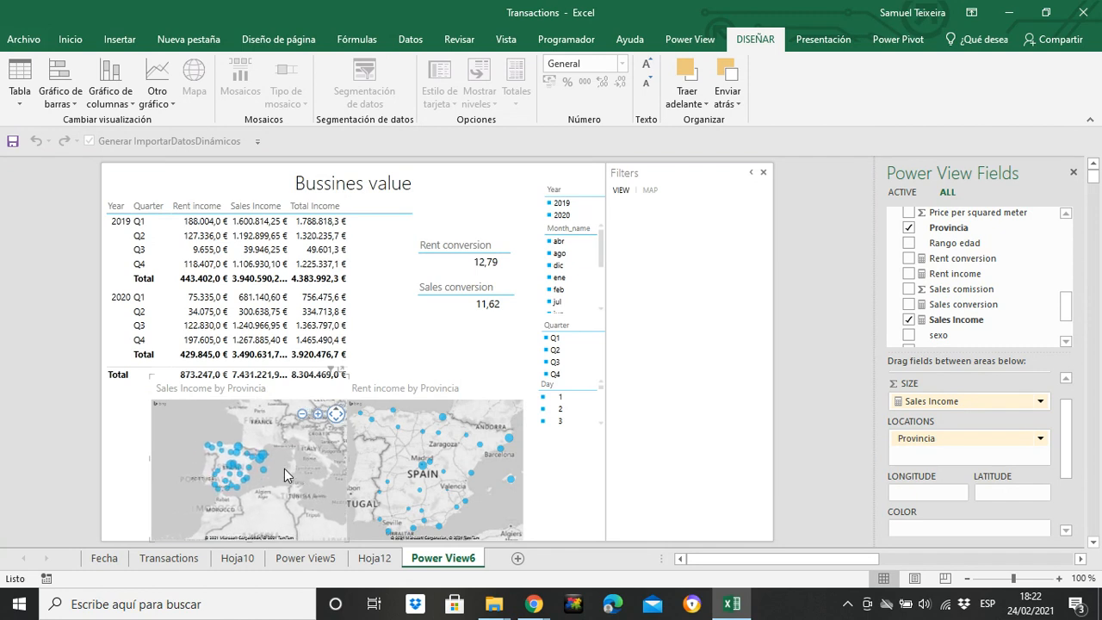
{"action": "left_click_drag", "start_coordinate": [202, 470], "coordinate": [285, 437]}
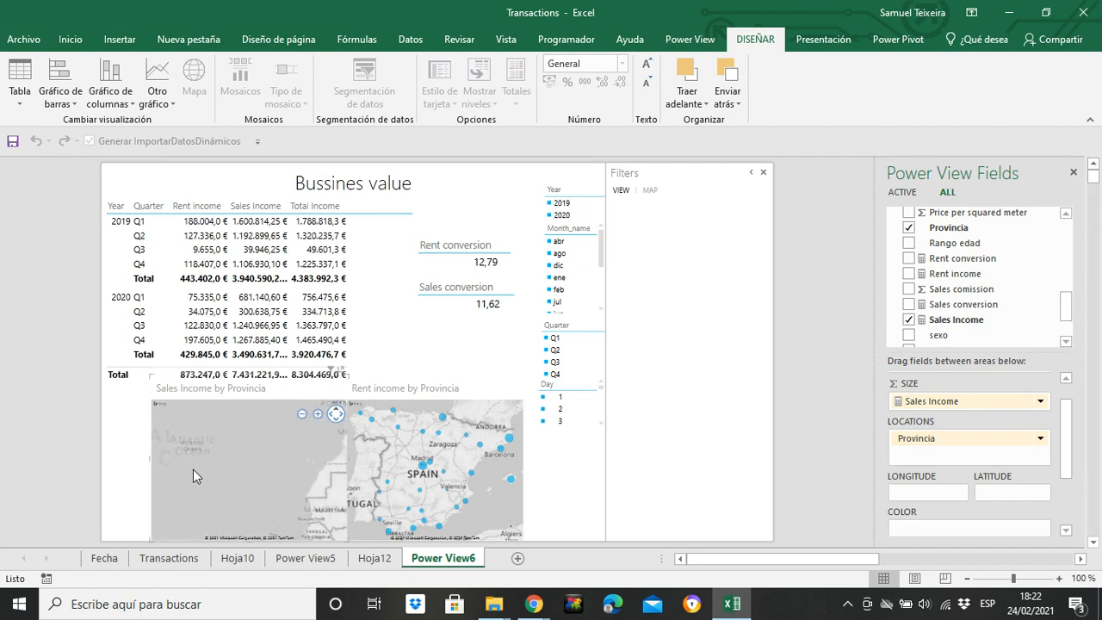
{"action": "left_click_drag", "start_coordinate": [193, 470], "coordinate": [284, 437]}
{"action": "left_click_drag", "start_coordinate": [208, 475], "coordinate": [207, 437]}
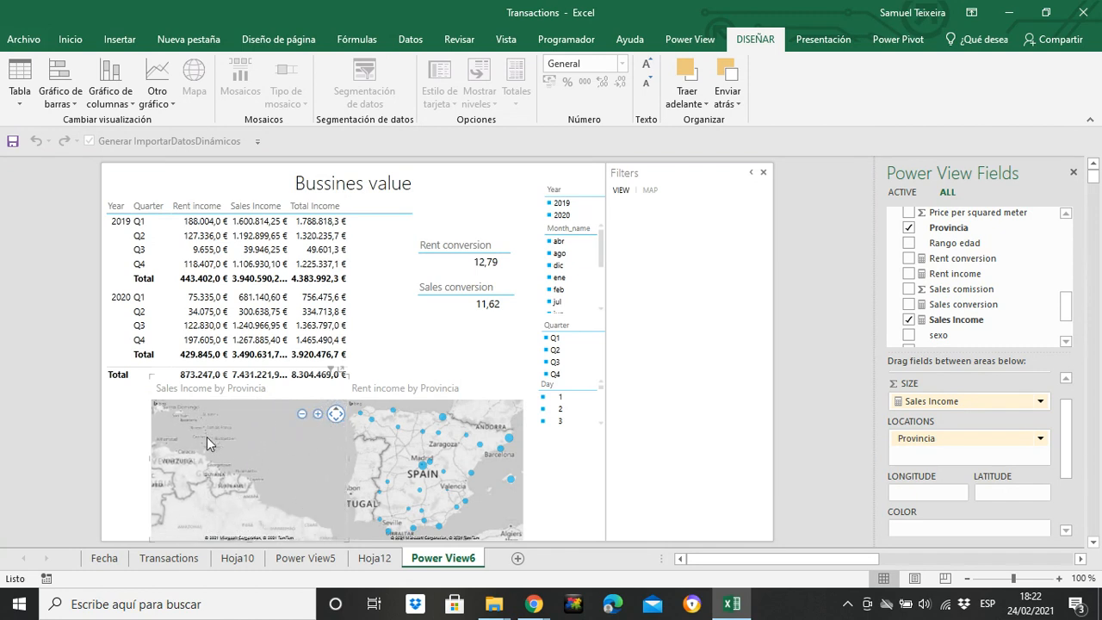
{"action": "left_click_drag", "start_coordinate": [205, 510], "coordinate": [240, 412]}
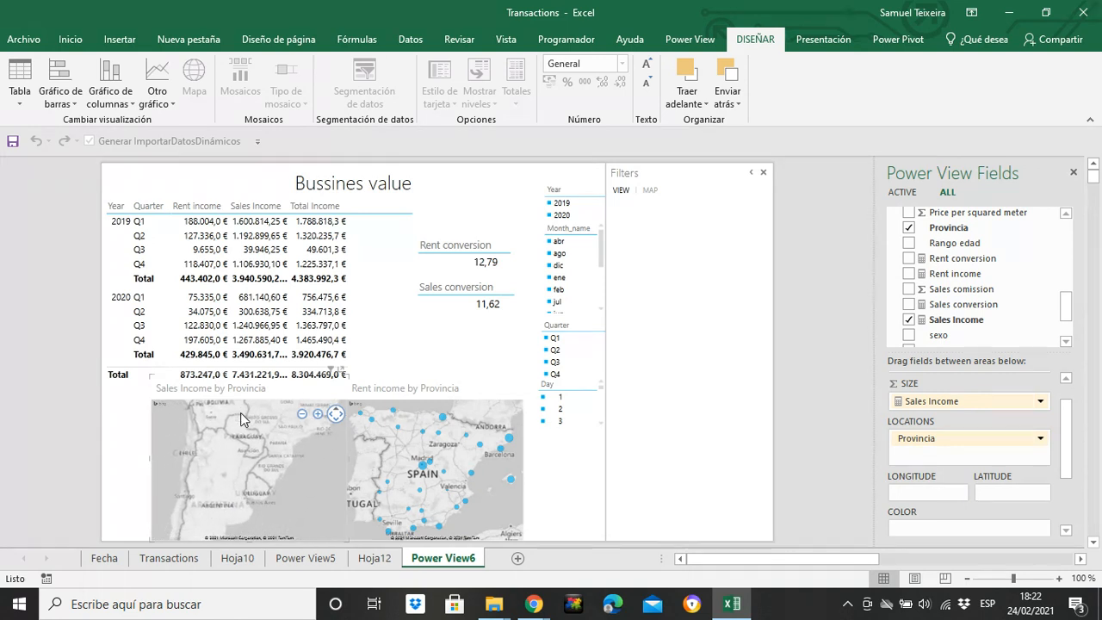
{"action": "left_click_drag", "start_coordinate": [221, 470], "coordinate": [249, 415]}
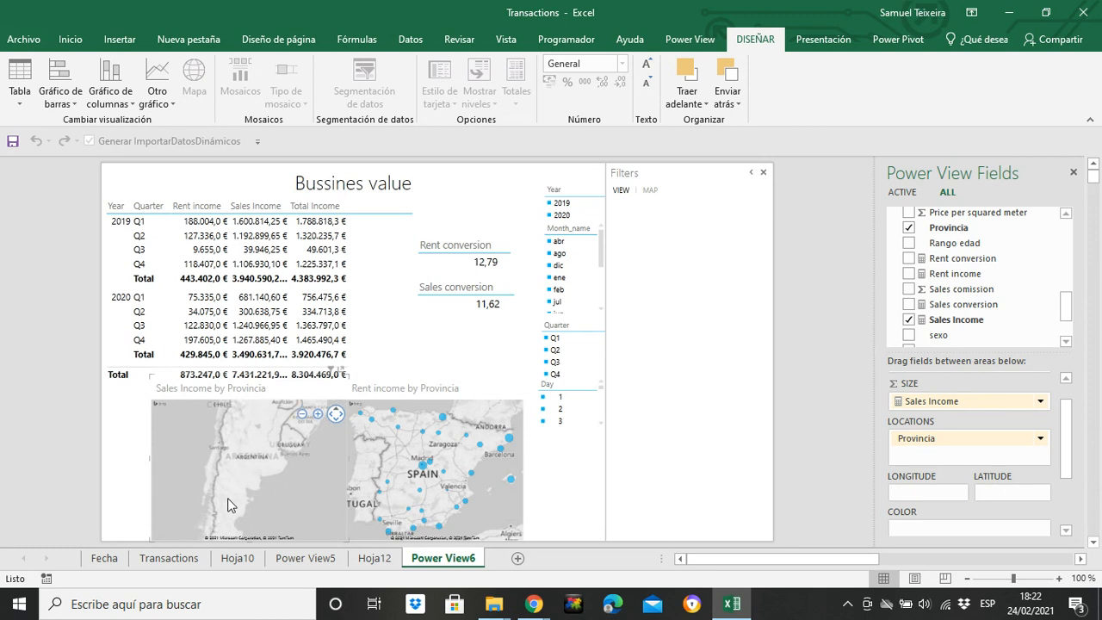
{"action": "left_click_drag", "start_coordinate": [234, 505], "coordinate": [195, 531]}
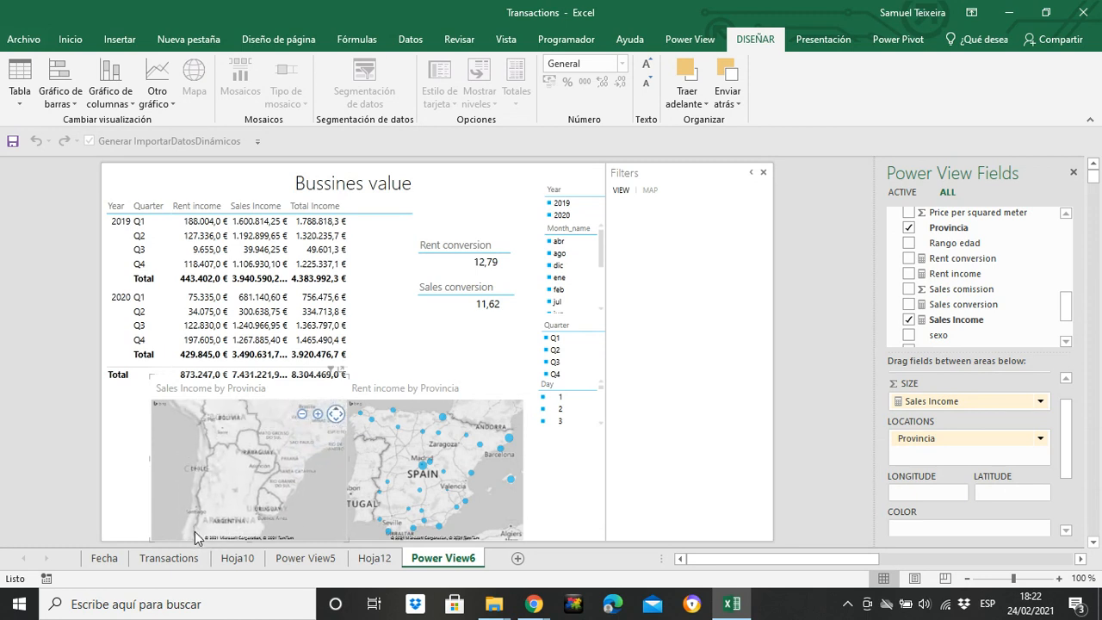
Pan the Sales Income map back to Spain and zoom in until it matches the Rent income map's view
{"action": "left_click_drag", "start_coordinate": [279, 449], "coordinate": [193, 496]}
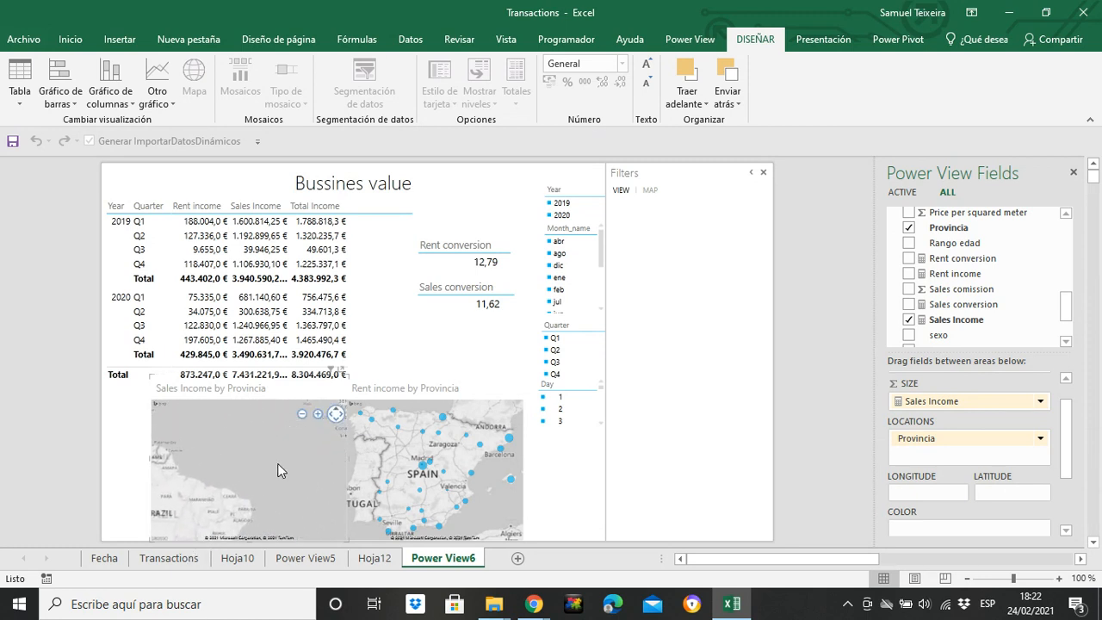
{"action": "left_click_drag", "start_coordinate": [301, 452], "coordinate": [248, 517]}
{"action": "left_click_drag", "start_coordinate": [285, 433], "coordinate": [257, 500]}
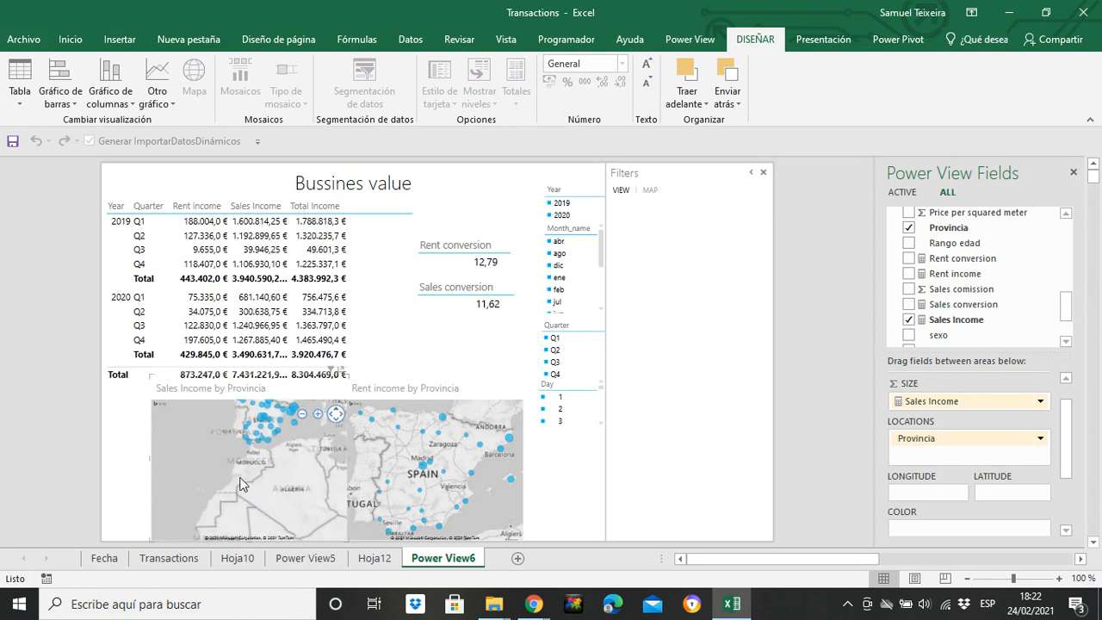
{"action": "left_click_drag", "start_coordinate": [264, 456], "coordinate": [233, 506]}
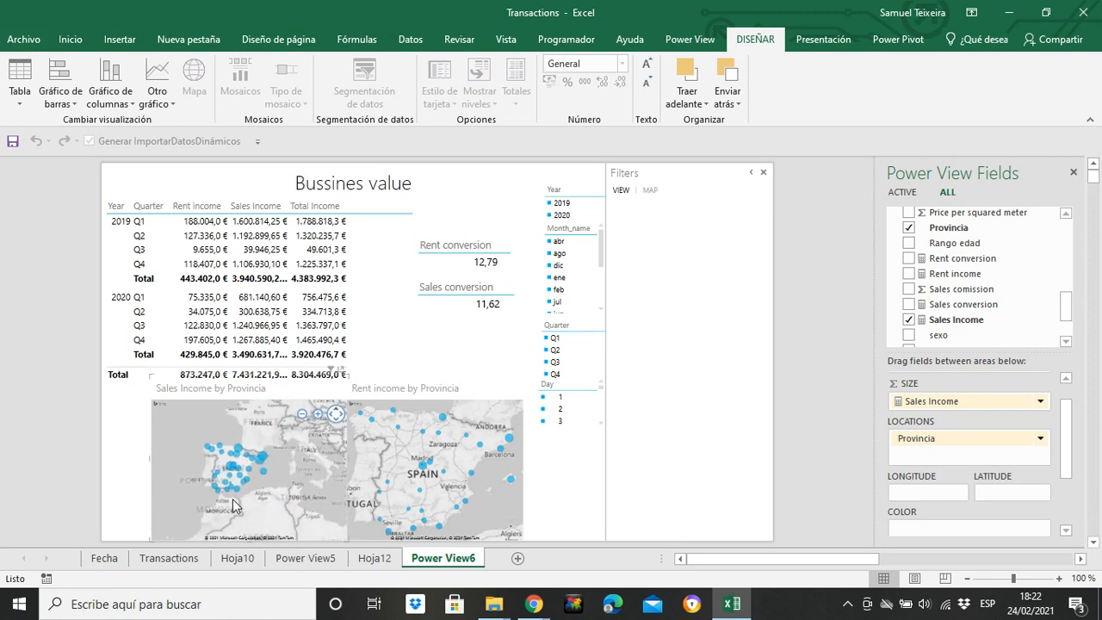
{"action": "left_click", "coordinate": [312, 414]}
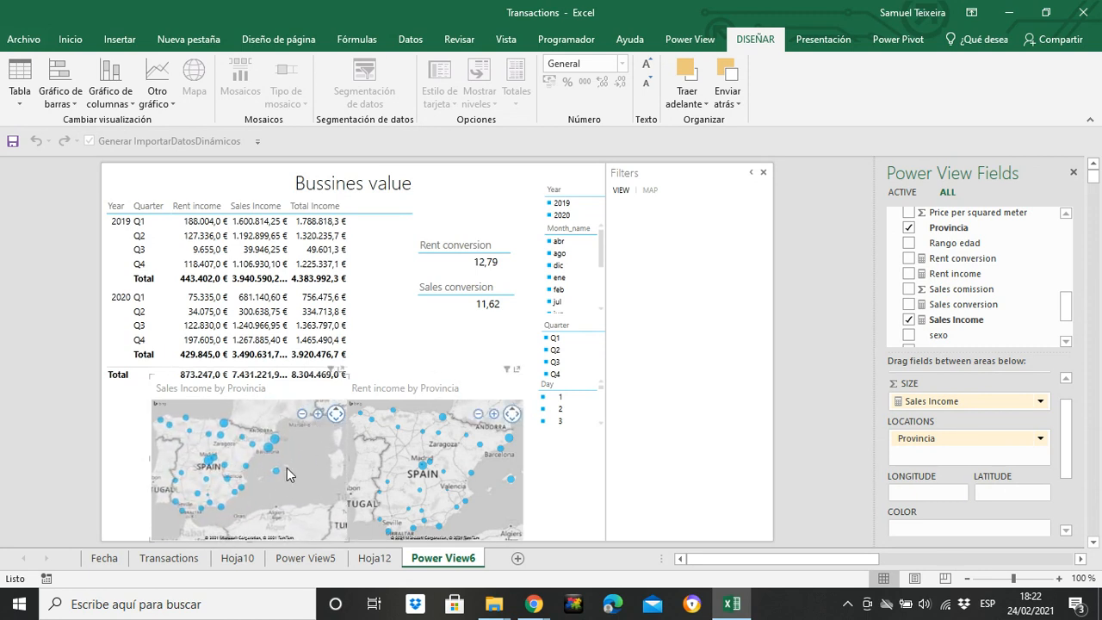
{"action": "left_click_drag", "start_coordinate": [266, 479], "coordinate": [299, 488]}
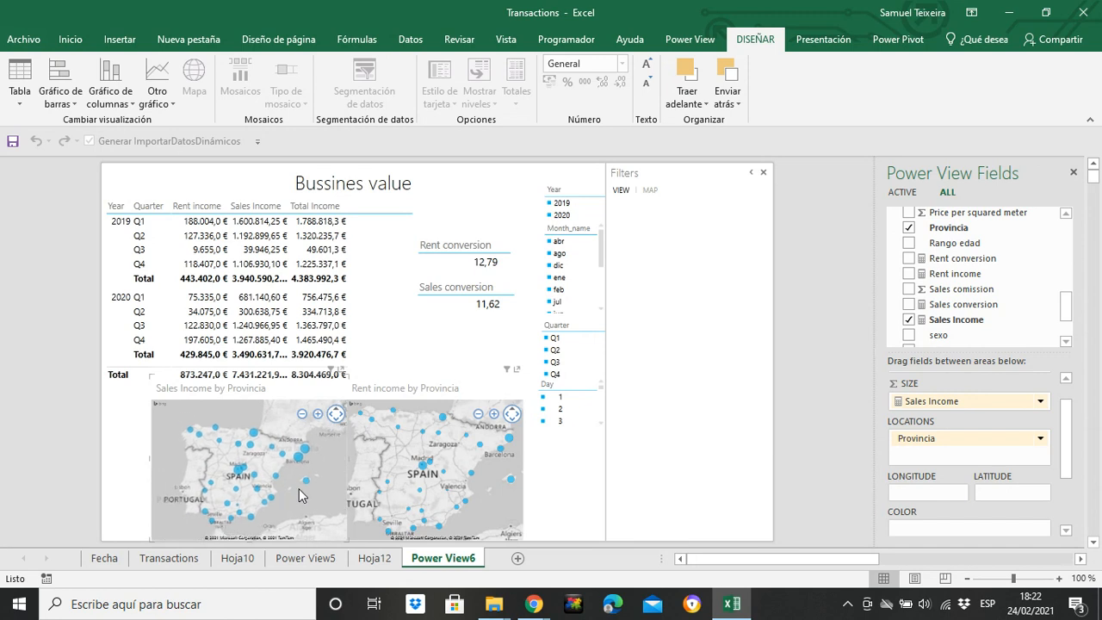
{"action": "left_click", "coordinate": [318, 415]}
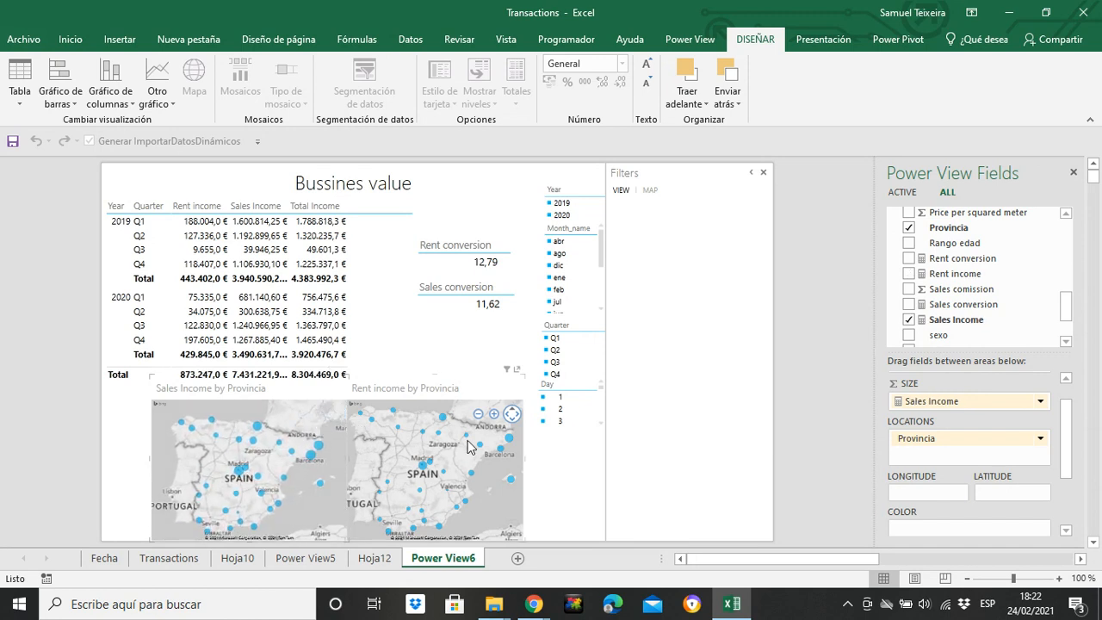
{"action": "mouse_move", "coordinate": [423, 466]}
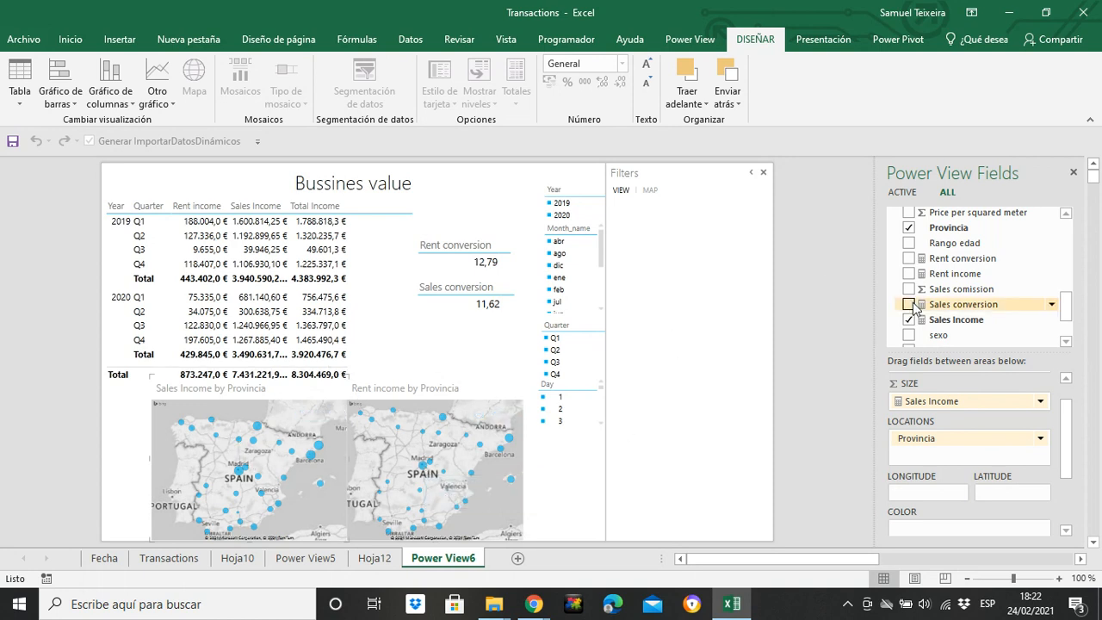
Add Comercial from Transacciones1 as a filter on the whole view and keep only the third listed salesperson
{"action": "left_click_drag", "start_coordinate": [1066, 306], "coordinate": [1065, 257]}
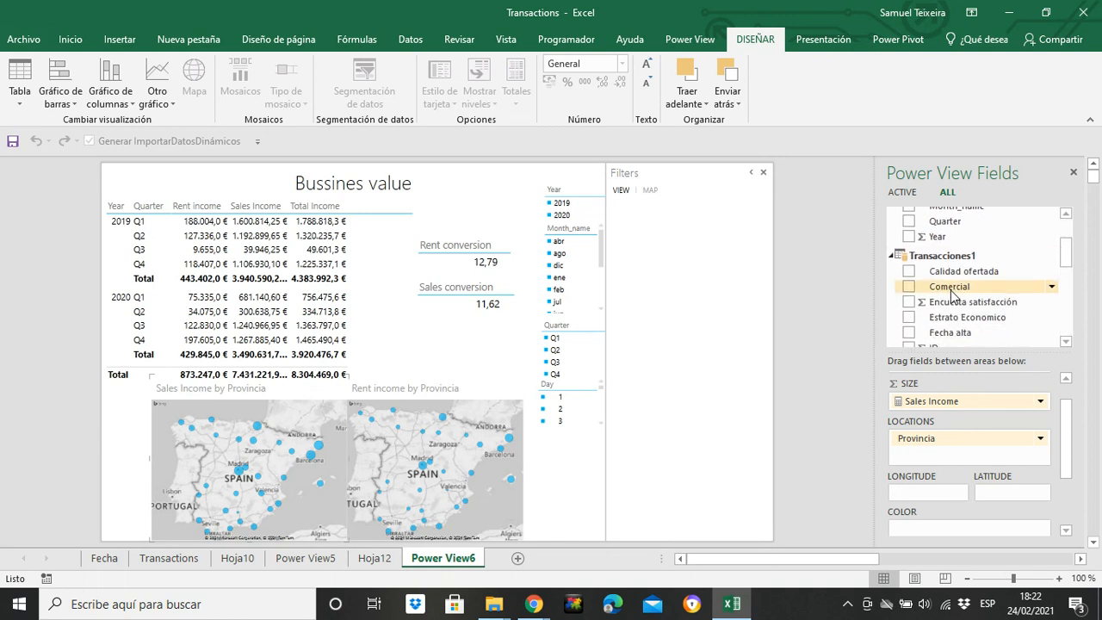
{"action": "left_click_drag", "start_coordinate": [951, 295], "coordinate": [701, 266]}
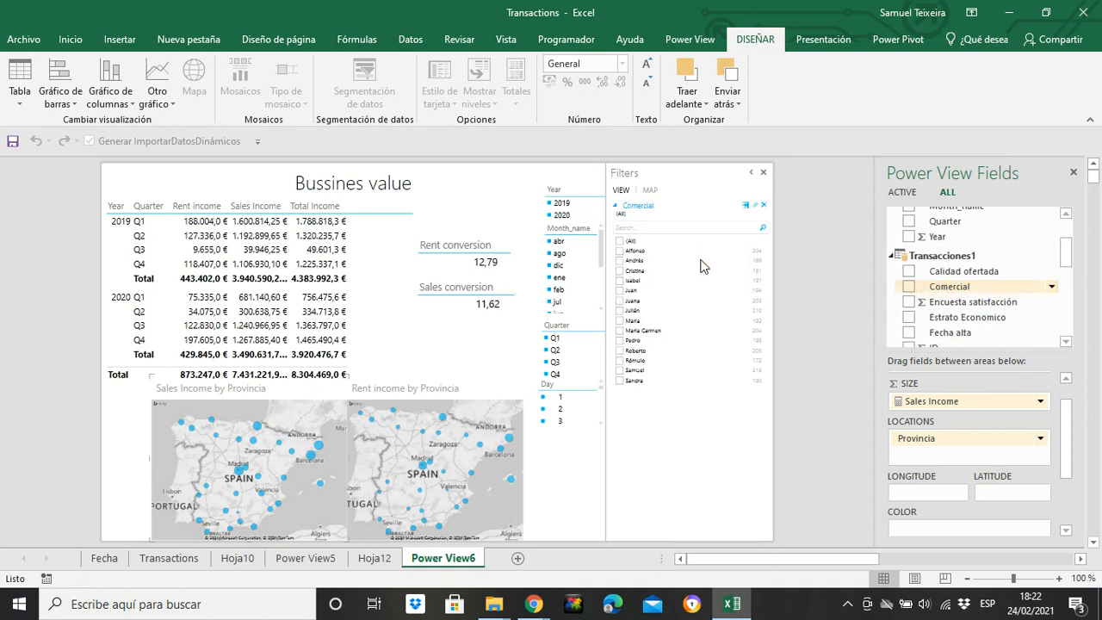
{"action": "left_click", "coordinate": [620, 271]}
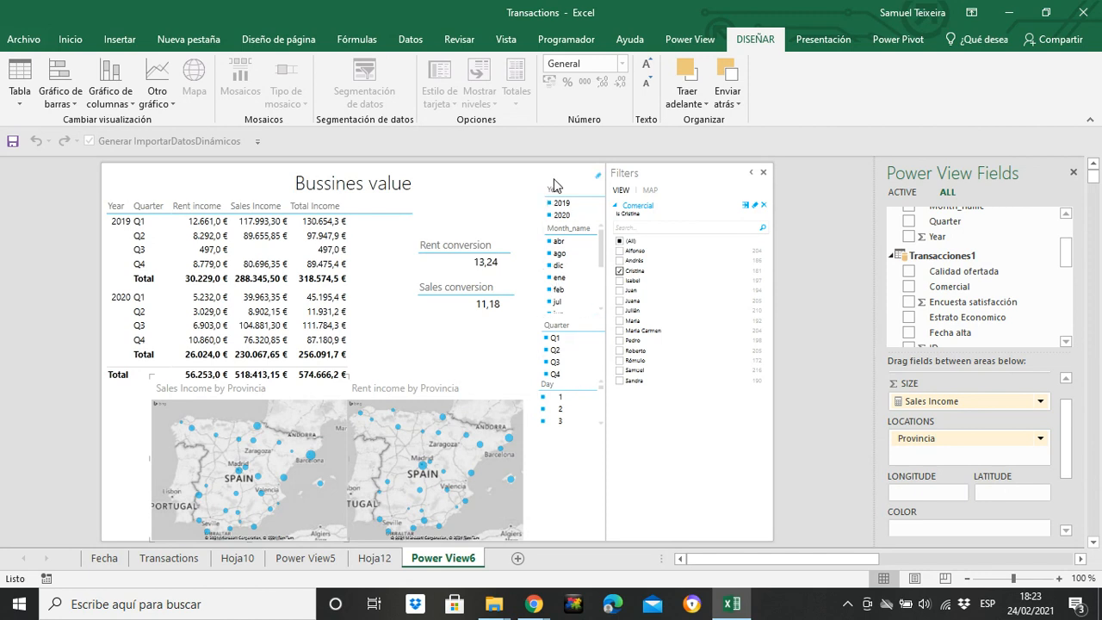
Slice the report to year 2019 and quarter Q1 to check the maps, and clear both slicer selections
{"action": "left_click", "coordinate": [561, 205]}
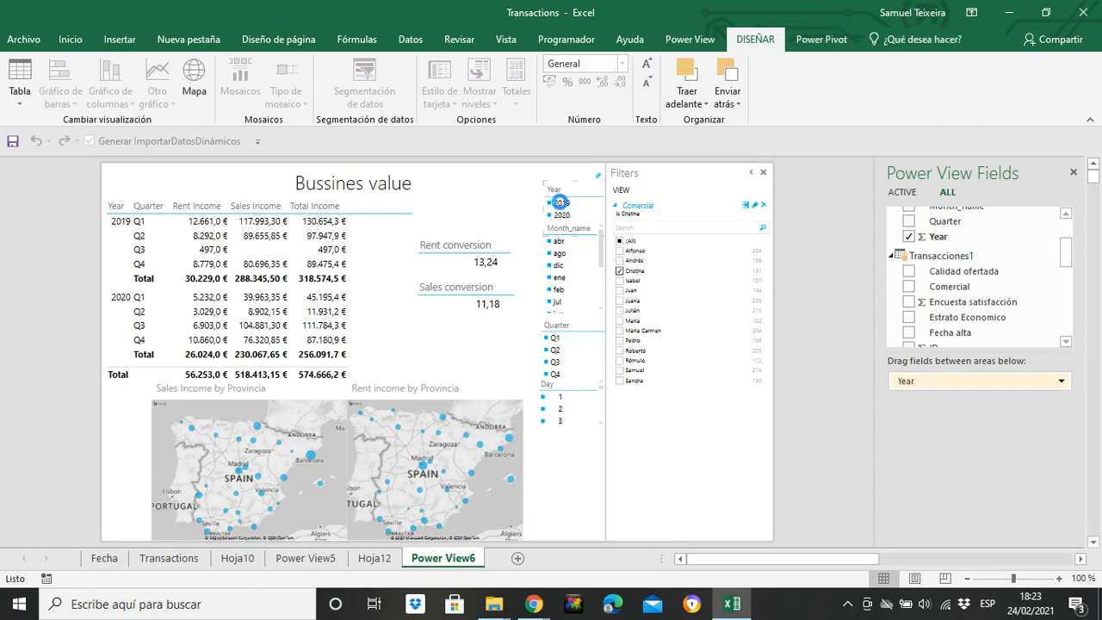
{"action": "left_click", "coordinate": [555, 339]}
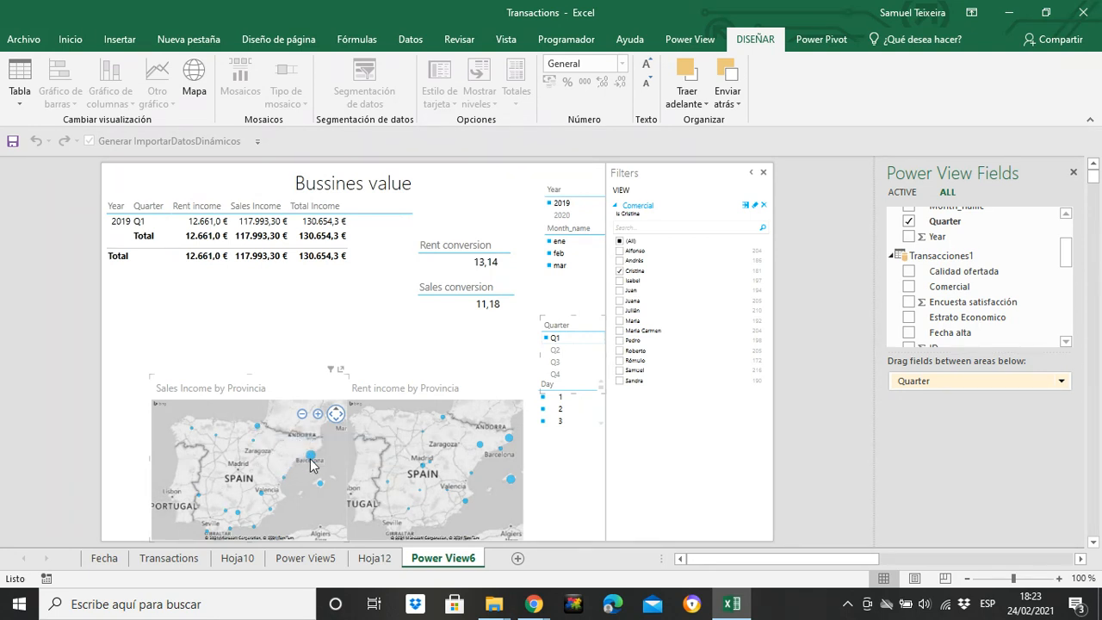
{"action": "mouse_move", "coordinate": [312, 457]}
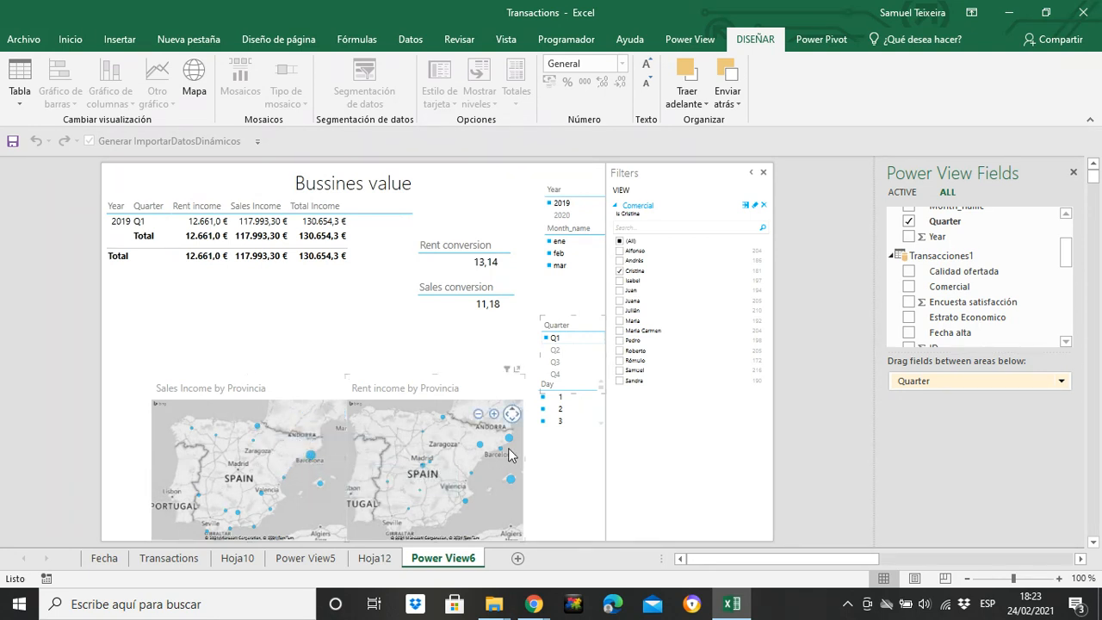
{"action": "left_click", "coordinate": [601, 314]}
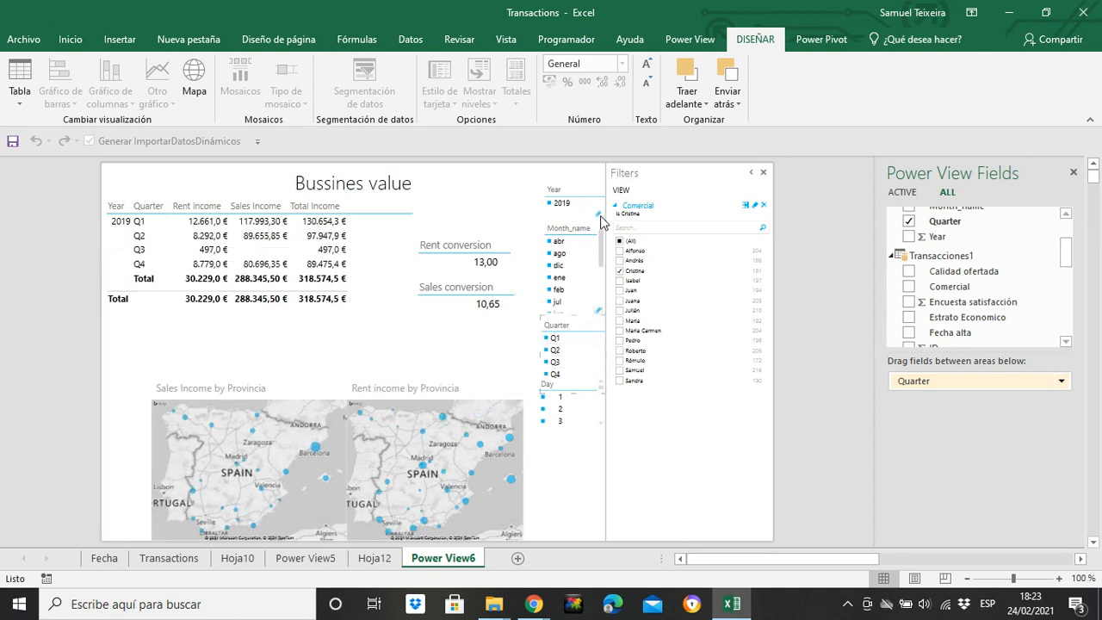
{"action": "left_click", "coordinate": [599, 181]}
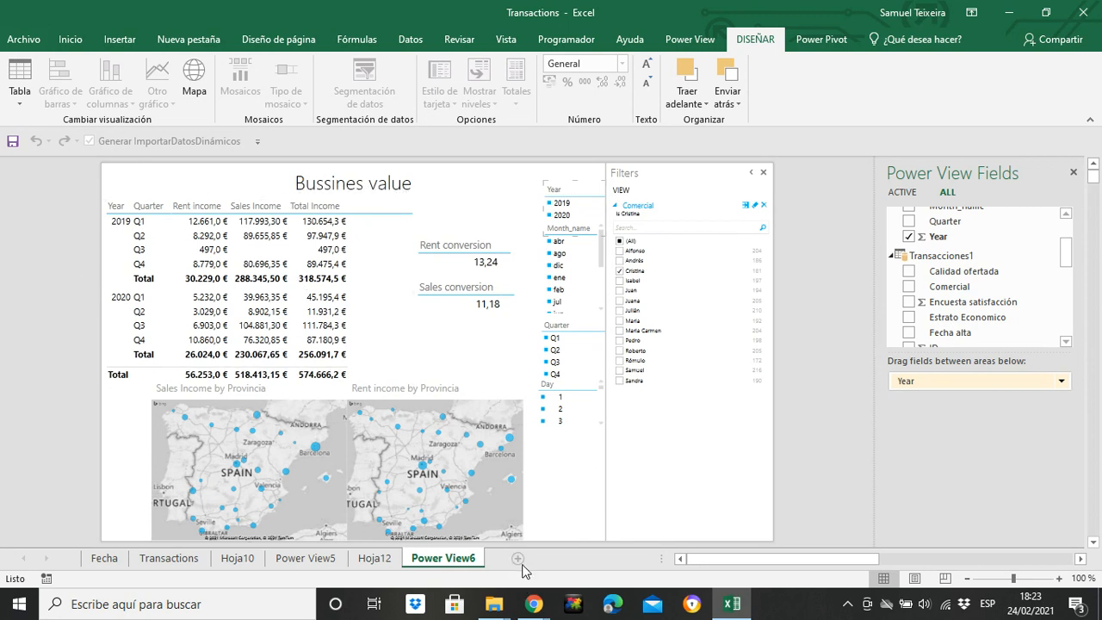
Add a new worksheet and insert a blank Power View report from it
{"action": "mouse_move", "coordinate": [534, 604]}
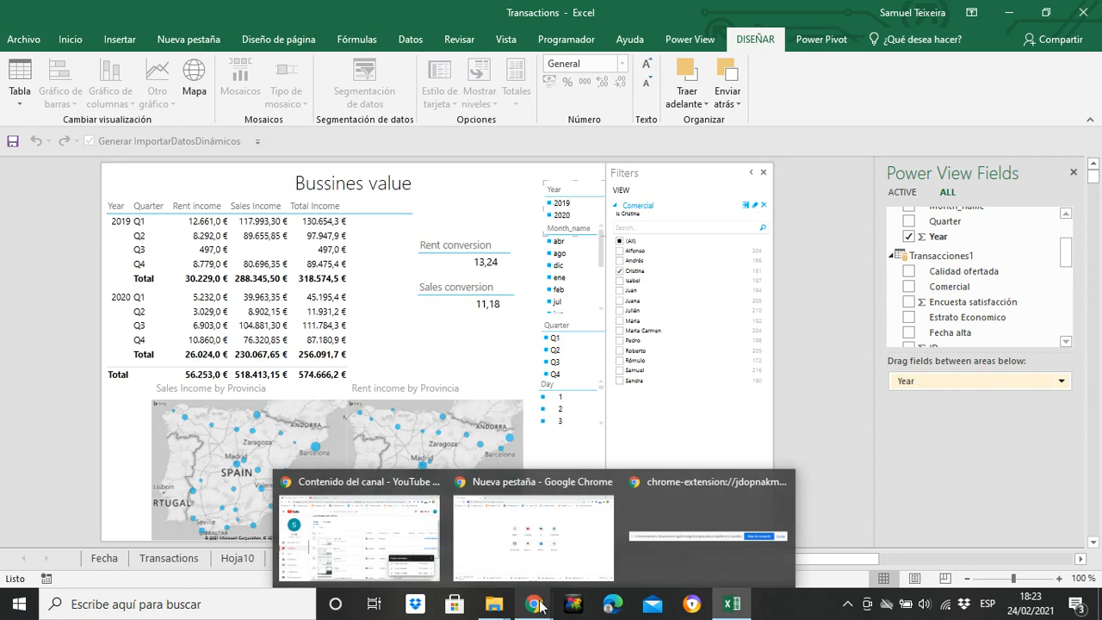
{"action": "left_click", "coordinate": [515, 558]}
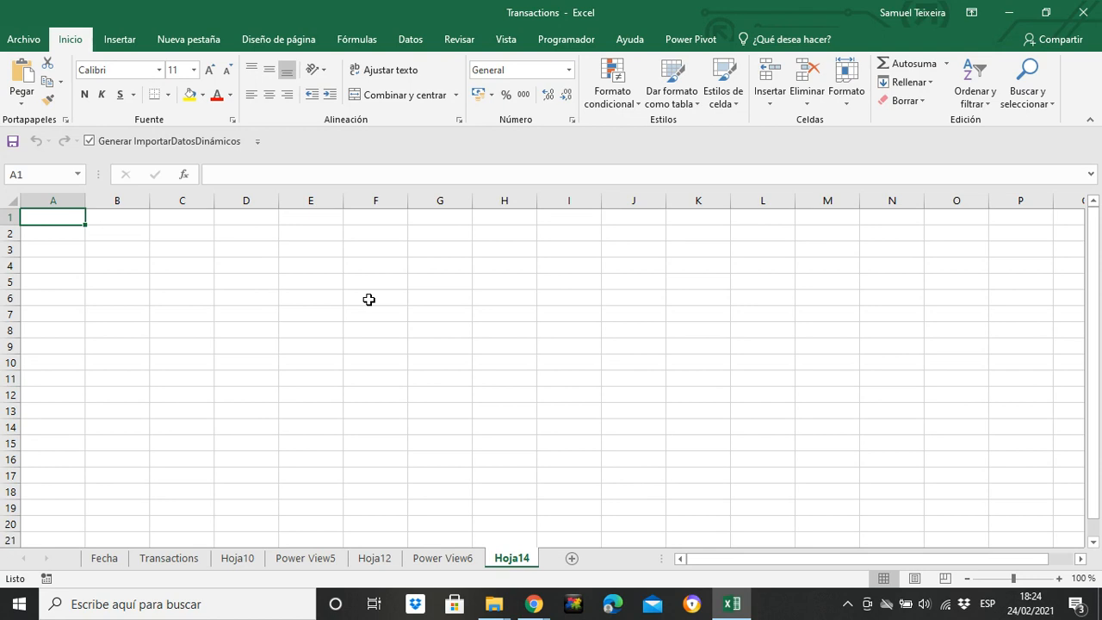
{"action": "left_click", "coordinate": [125, 45]}
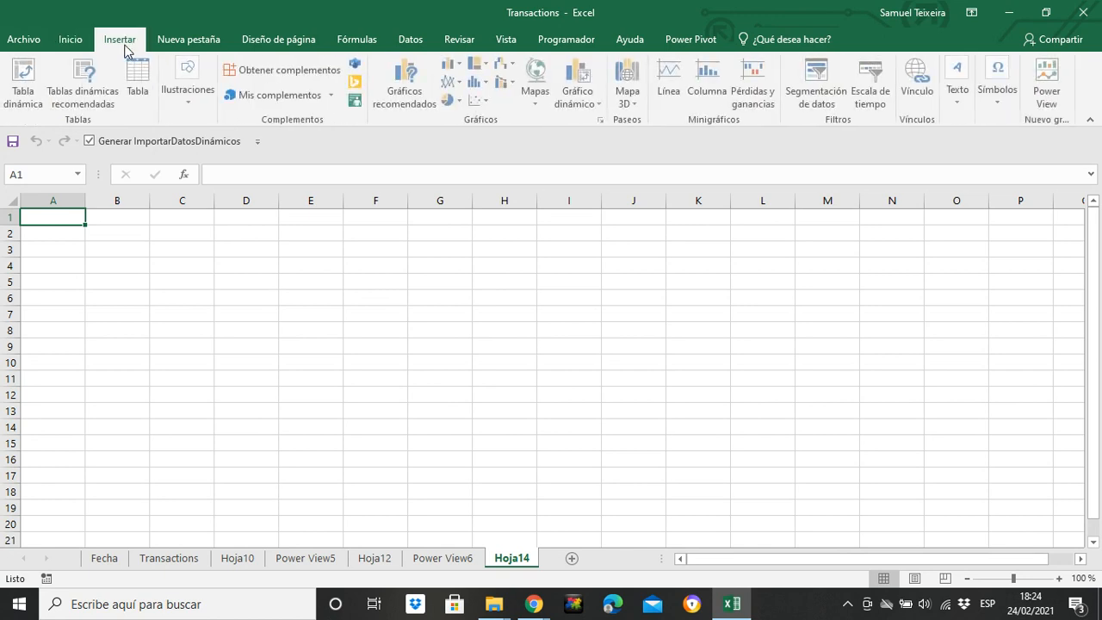
{"action": "left_click", "coordinate": [1051, 93]}
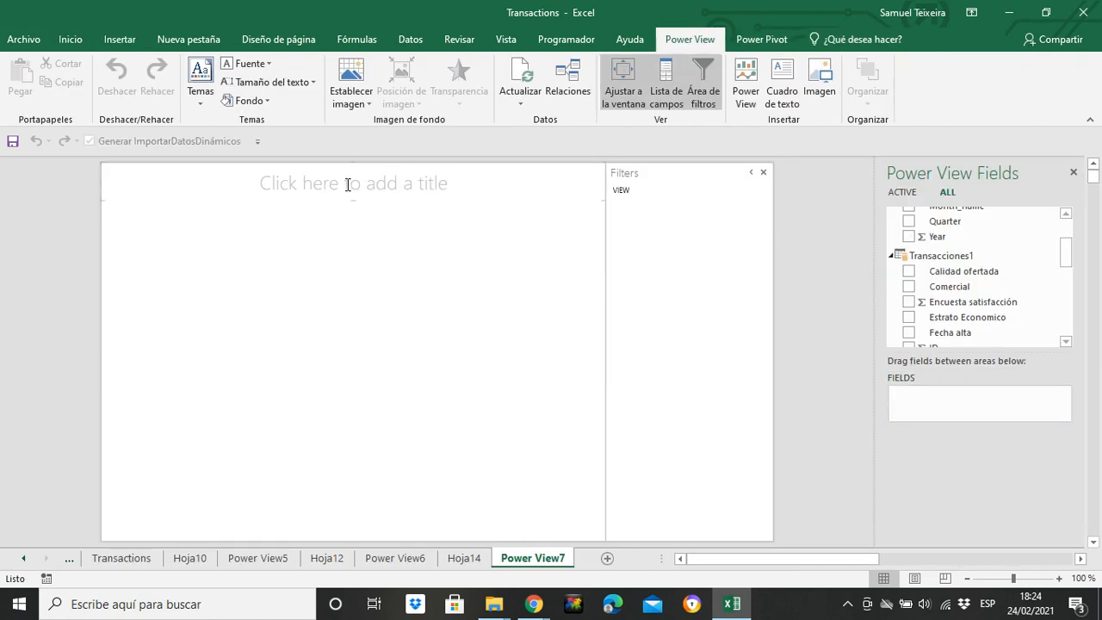
Title the new Power View report "Customer Analysis"
{"action": "left_click", "coordinate": [347, 184]}
{"action": "type", "text": "Customer "}
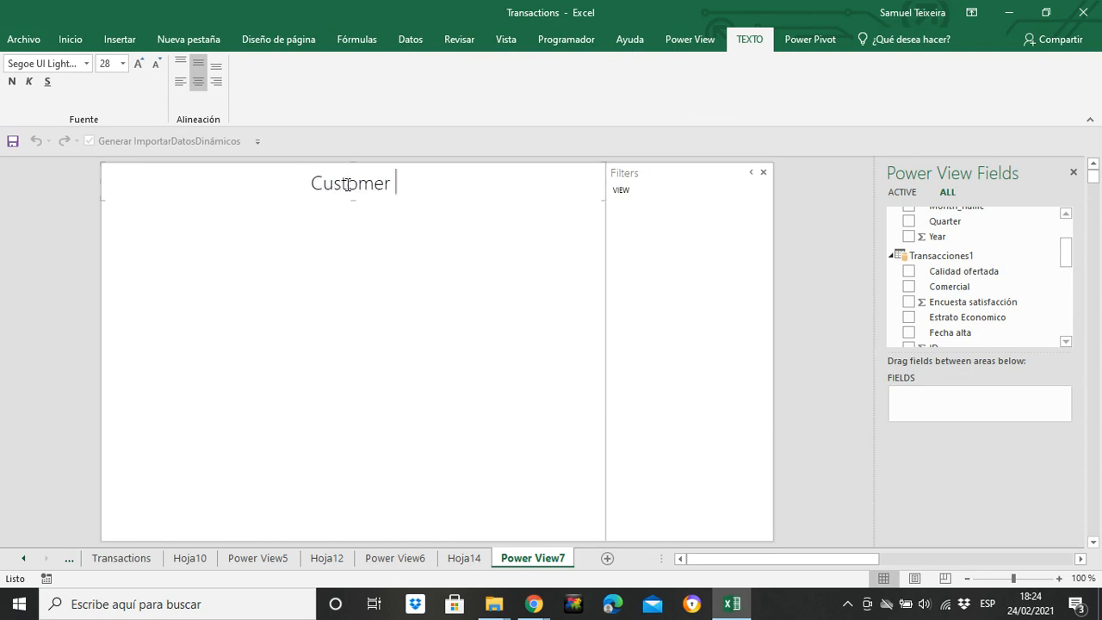
{"action": "type", "text": "Anay"}
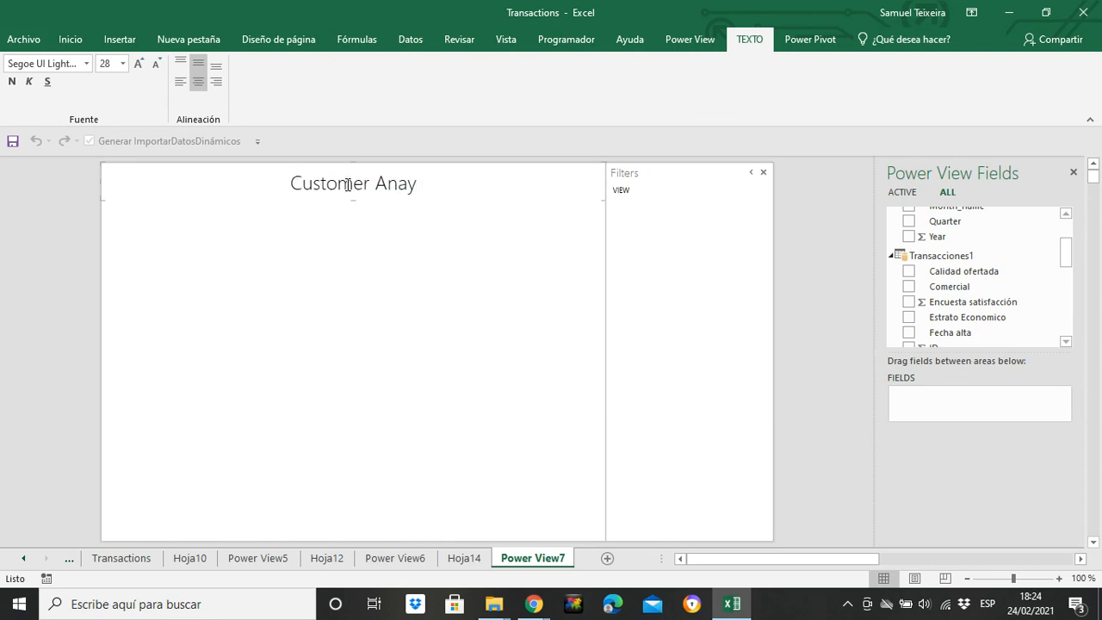
{"action": "key", "text": "BackSpace"}
{"action": "type", "text": "lysis"}
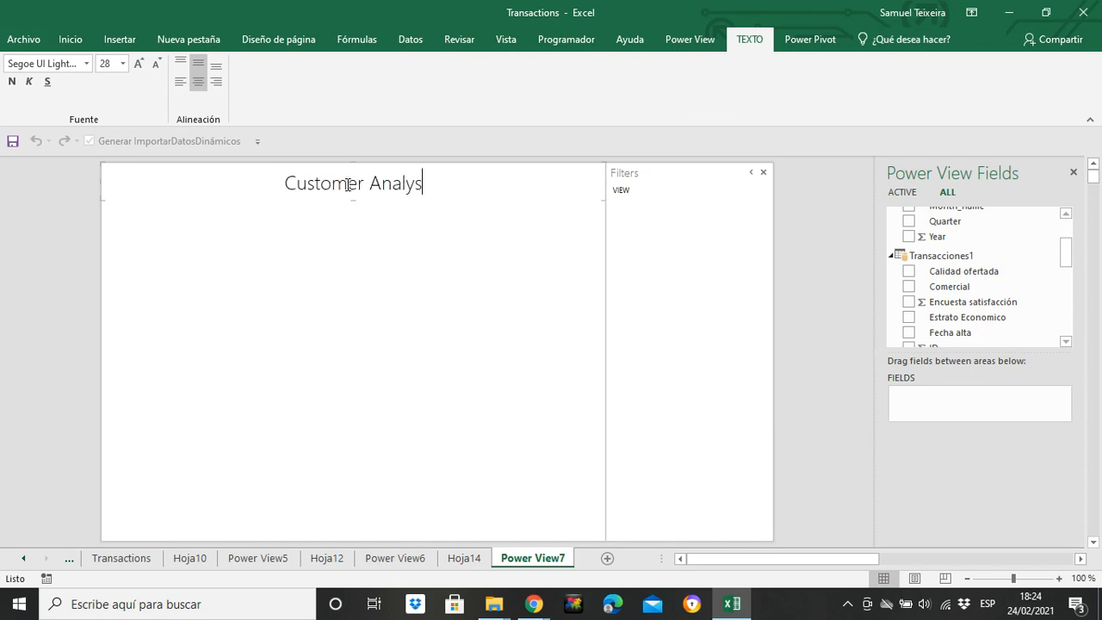
{"action": "left_click", "coordinate": [246, 258]}
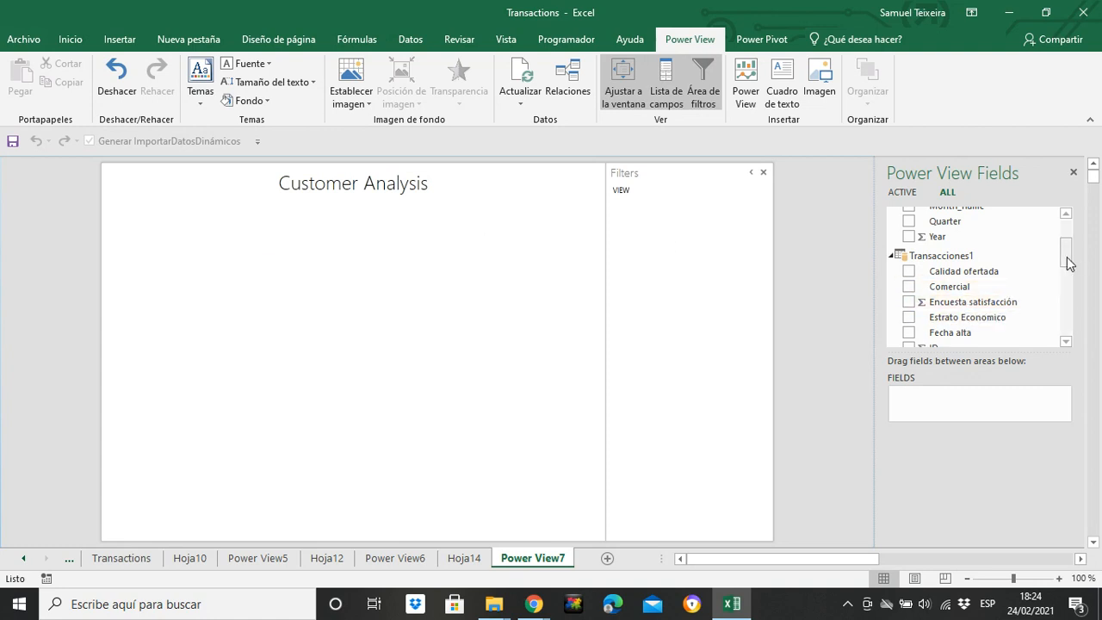
Create a table of Estrato Economico with ID summarized as Count (Distinct)
{"action": "left_click_drag", "start_coordinate": [1066, 259], "coordinate": [1066, 263]}
{"action": "left_click", "coordinate": [908, 298]}
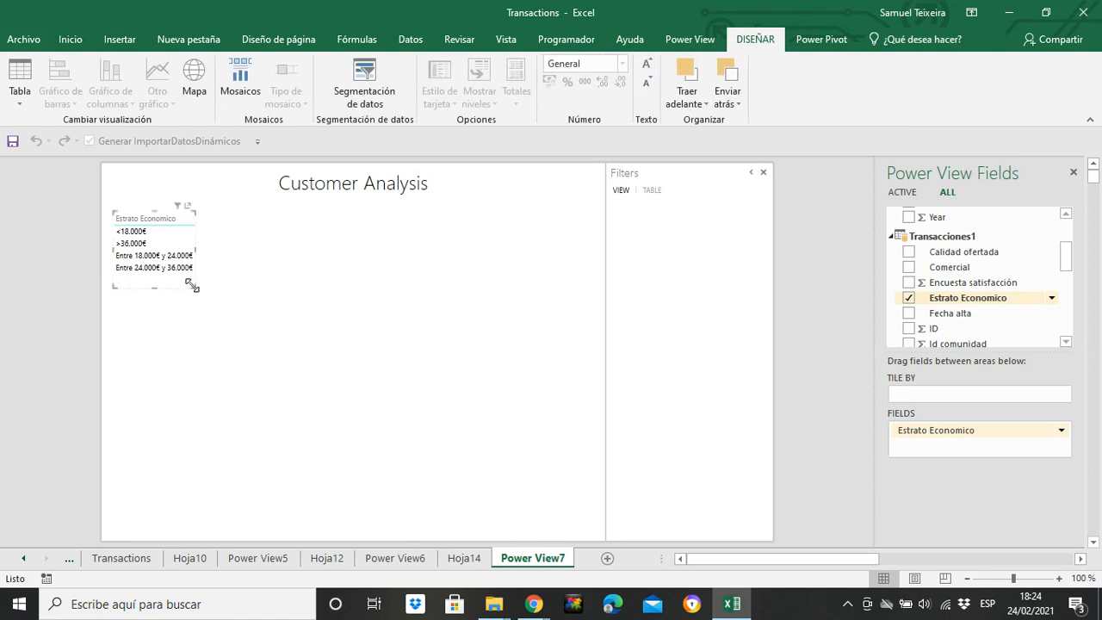
{"action": "mouse_move", "coordinate": [1072, 267]}
{"action": "left_mouse_down"}
{"action": "mouse_move", "coordinate": [1068, 324]}
{"action": "mouse_move", "coordinate": [1068, 278]}
{"action": "left_mouse_up"}
{"action": "left_click", "coordinate": [910, 252]}
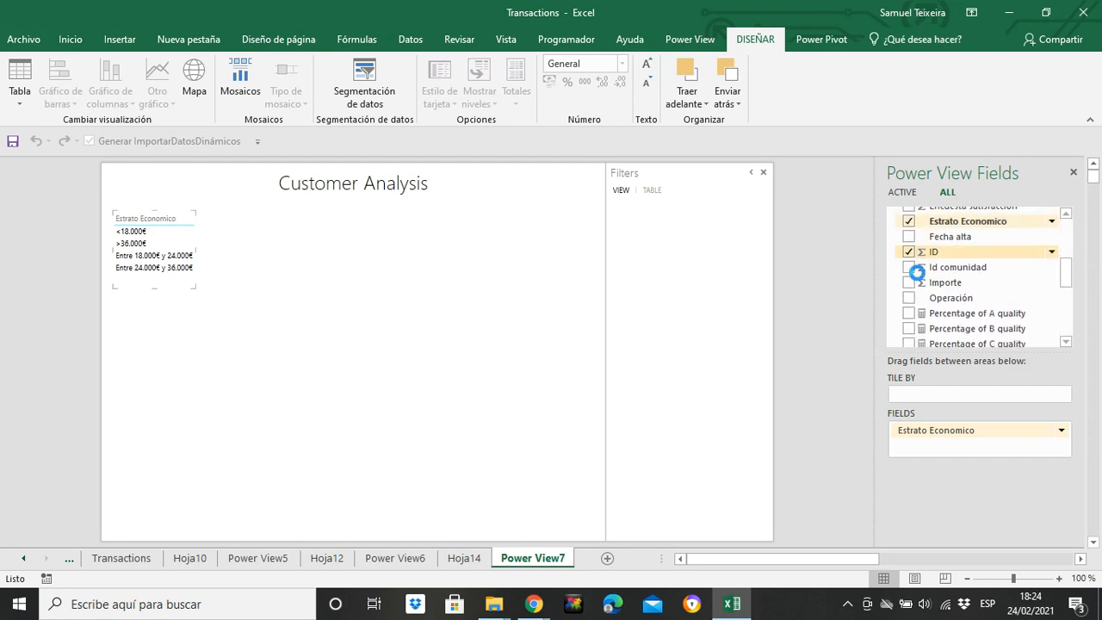
{"action": "left_click", "coordinate": [1061, 447]}
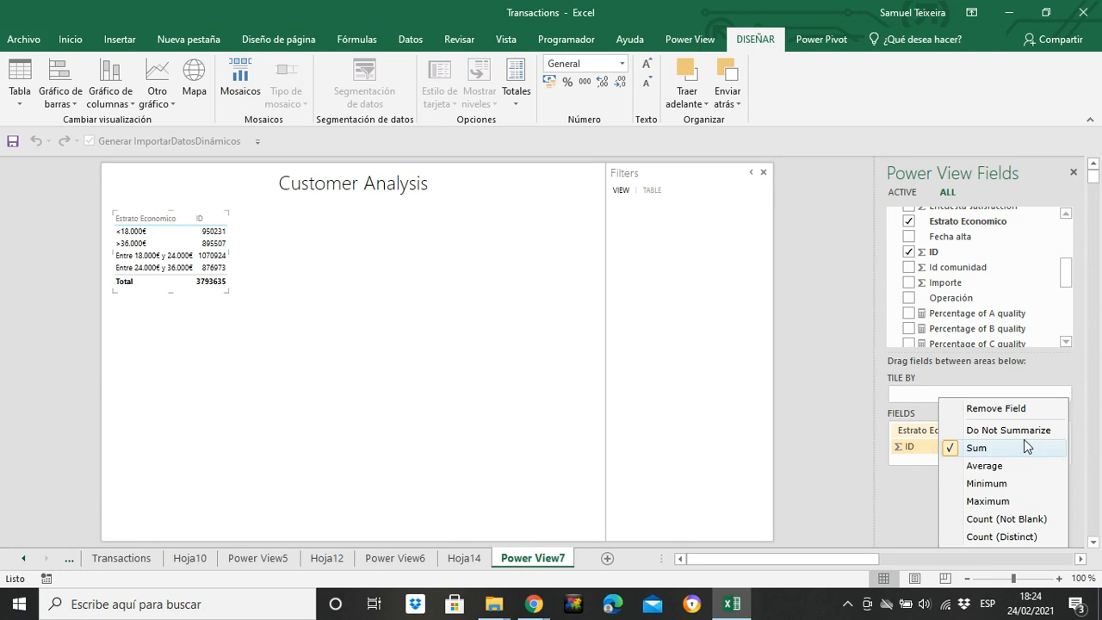
{"action": "left_click", "coordinate": [1002, 537]}
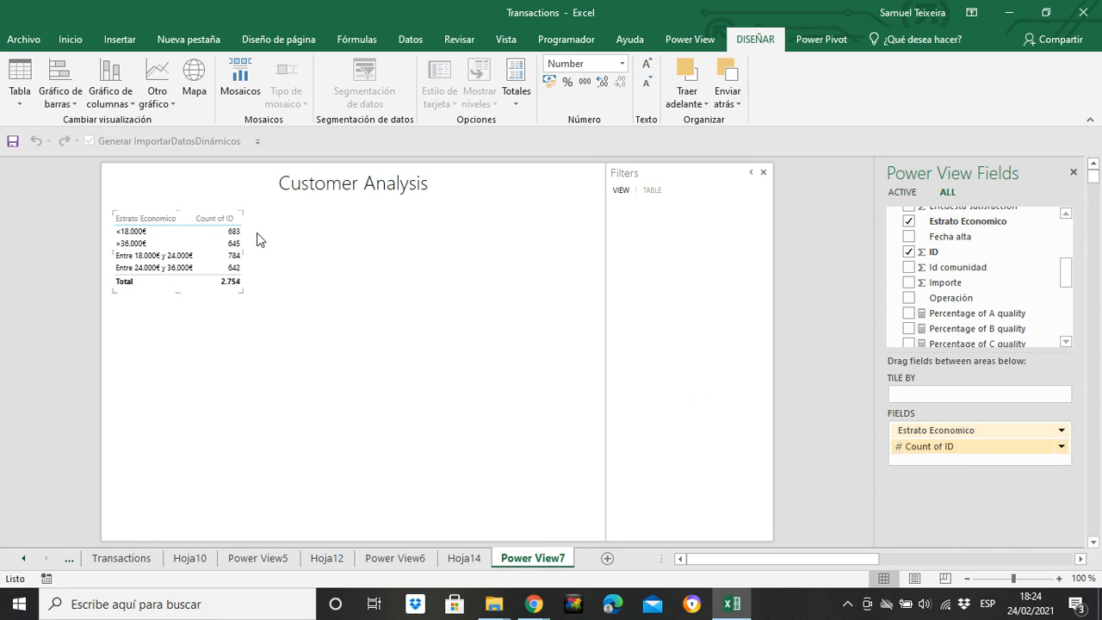
Convert the Estrato Economico table to a stacked column chart and enlarge it until all four columns fit
{"action": "left_click", "coordinate": [114, 99]}
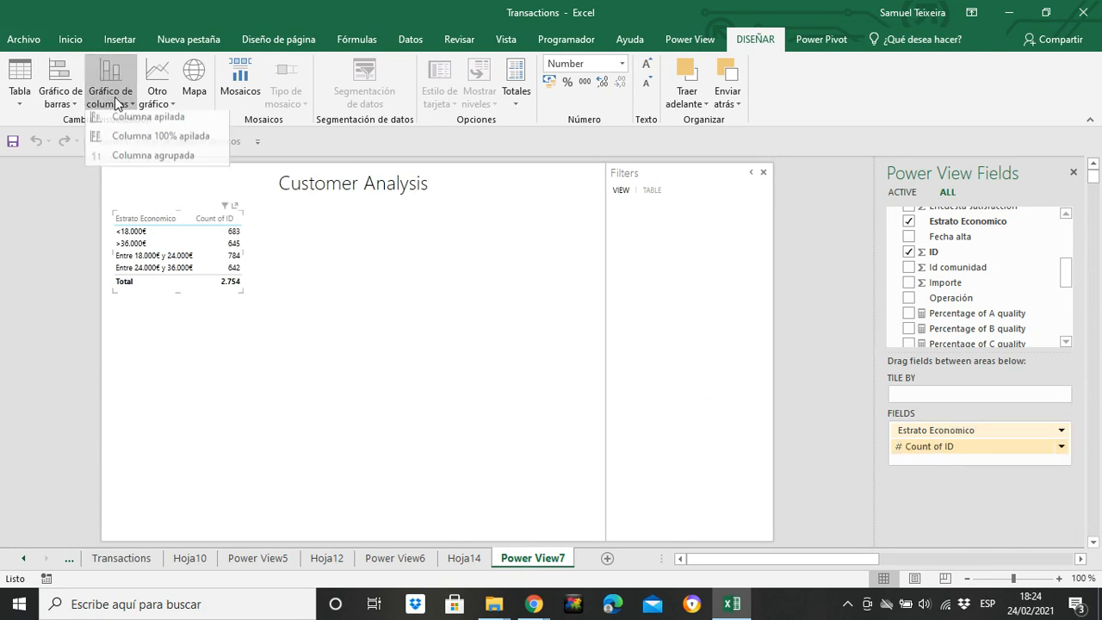
{"action": "left_click", "coordinate": [169, 124]}
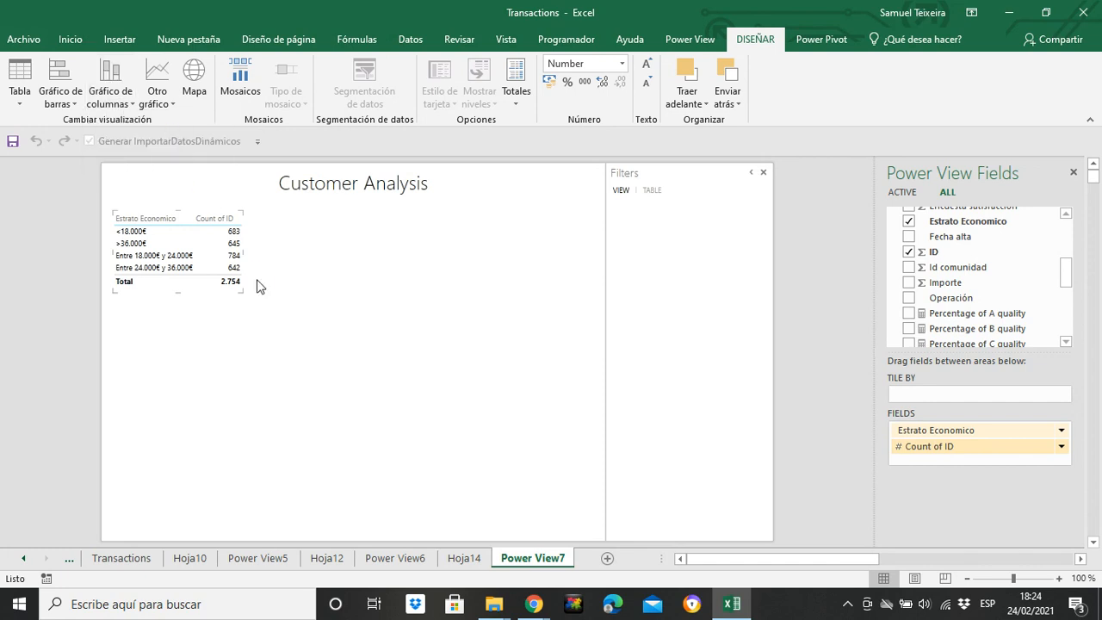
{"action": "left_click_drag", "start_coordinate": [242, 293], "coordinate": [321, 334]}
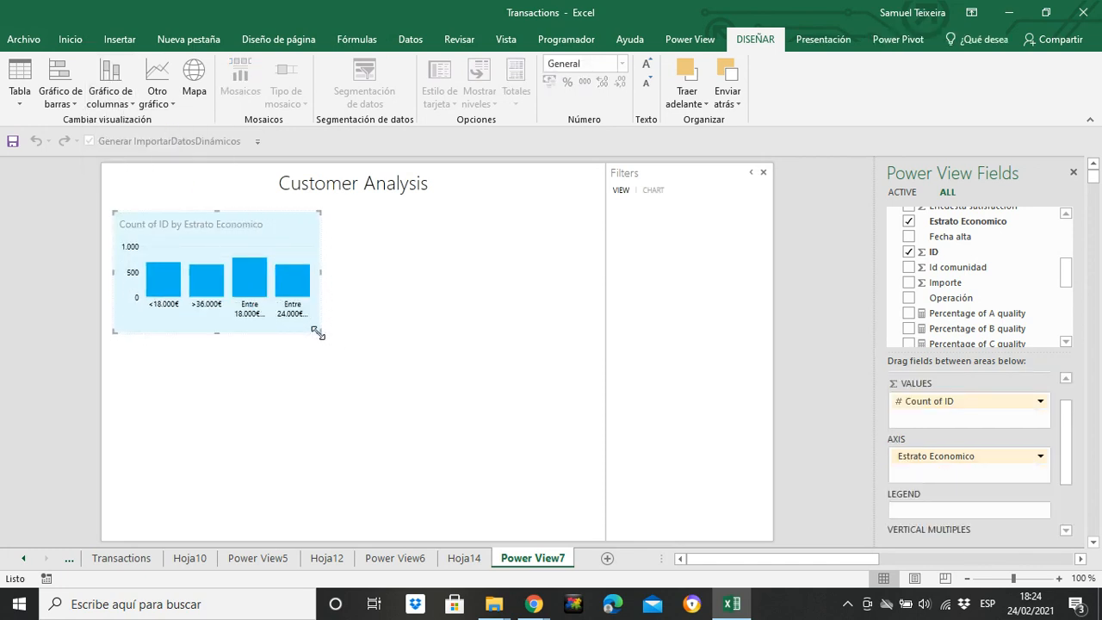
{"action": "left_click", "coordinate": [440, 366]}
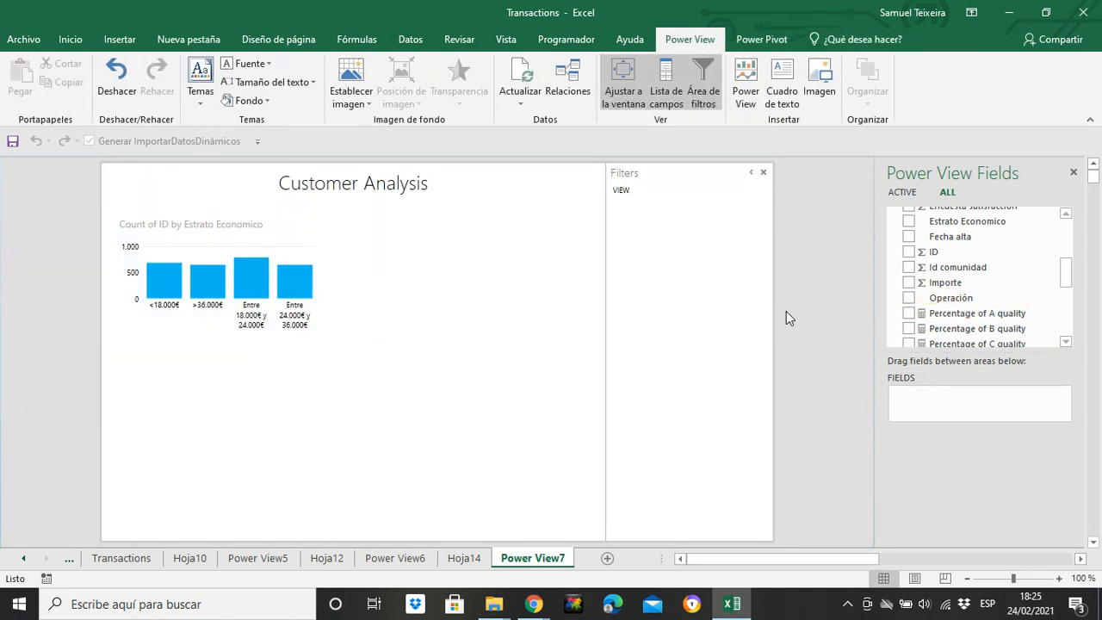
Try Estrato Economico as the column chart's legend and remove it from the legend again
{"action": "left_click", "coordinate": [281, 229]}
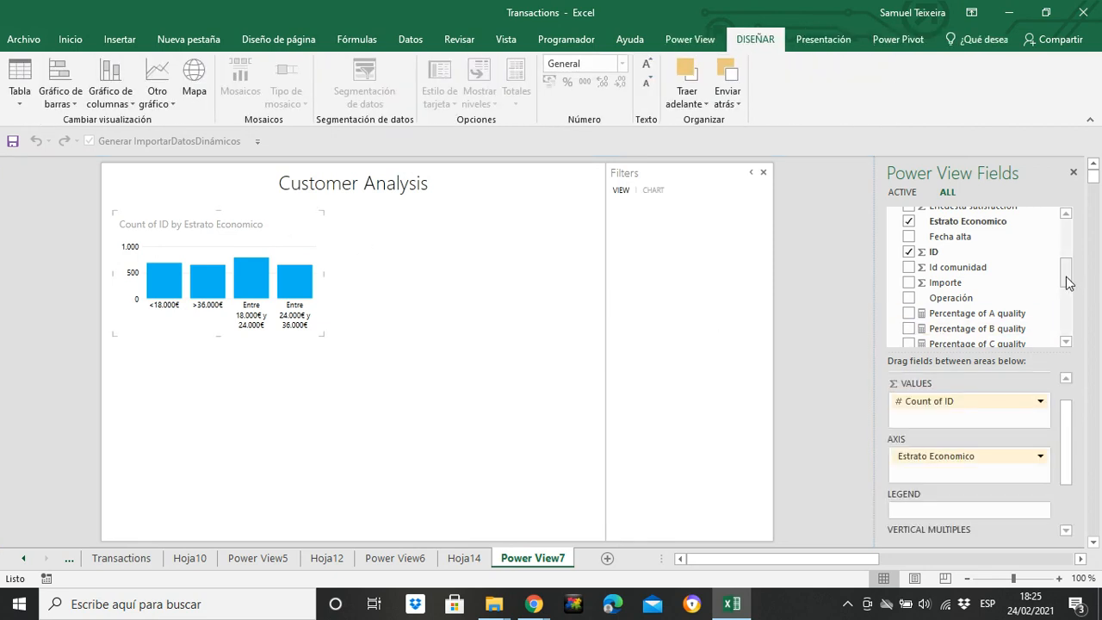
{"action": "scroll", "coordinate": [1068, 283], "scroll_direction": "up", "scroll_amount": 1}
{"action": "left_click_drag", "start_coordinate": [1004, 256], "coordinate": [973, 511]}
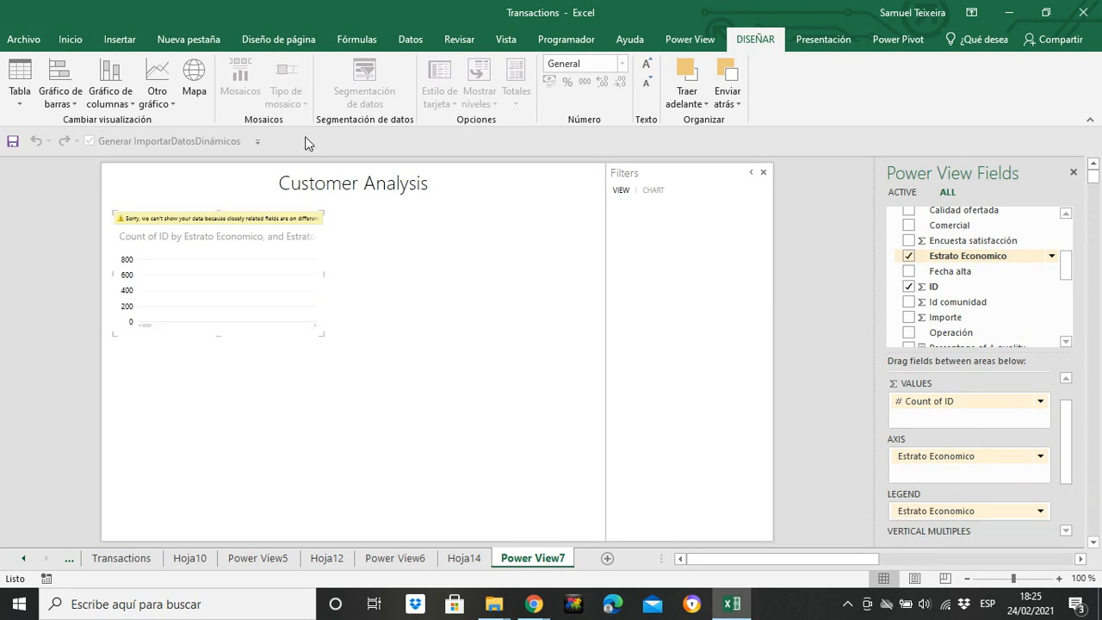
{"action": "left_click", "coordinate": [1040, 511]}
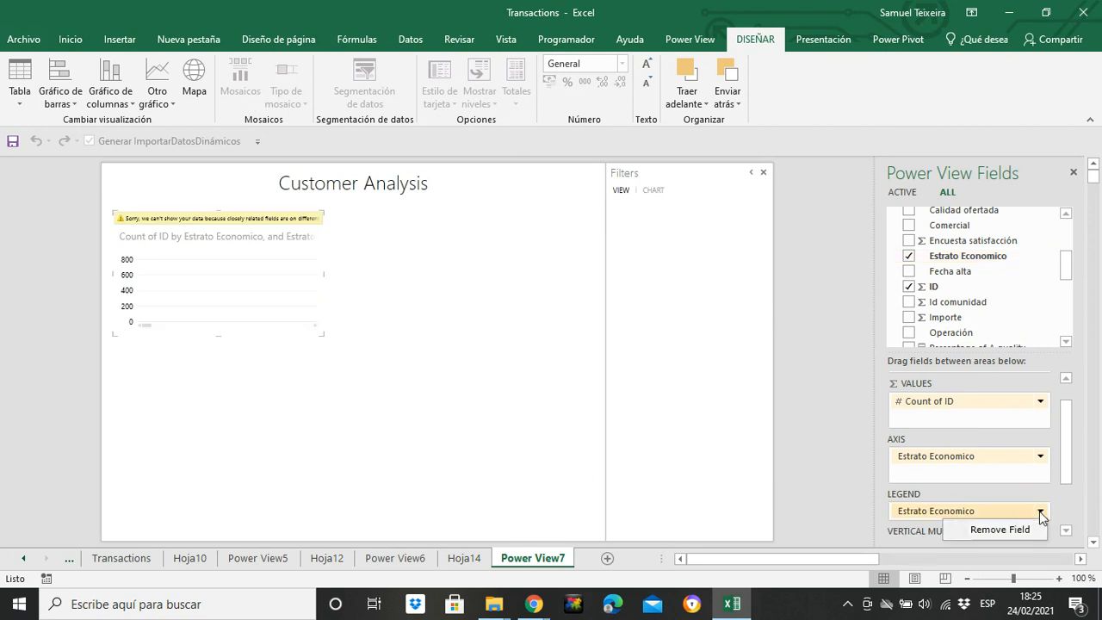
{"action": "left_click", "coordinate": [1006, 527]}
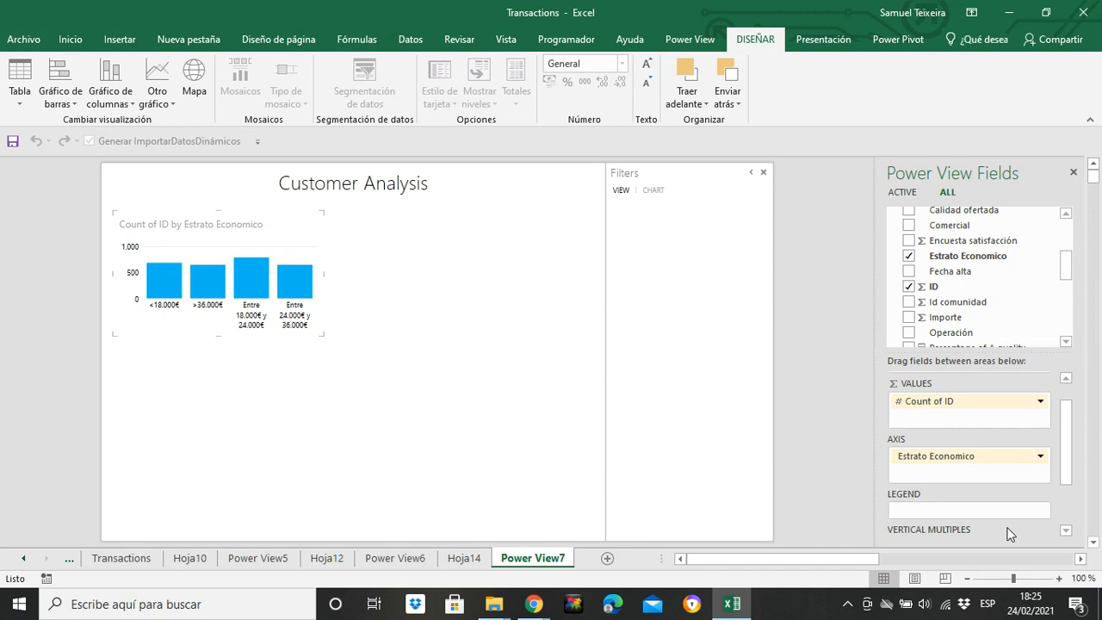
Enlarge the Estrato Economico column chart slightly and move it up to just below the report title
{"action": "left_click_drag", "start_coordinate": [323, 335], "coordinate": [334, 351]}
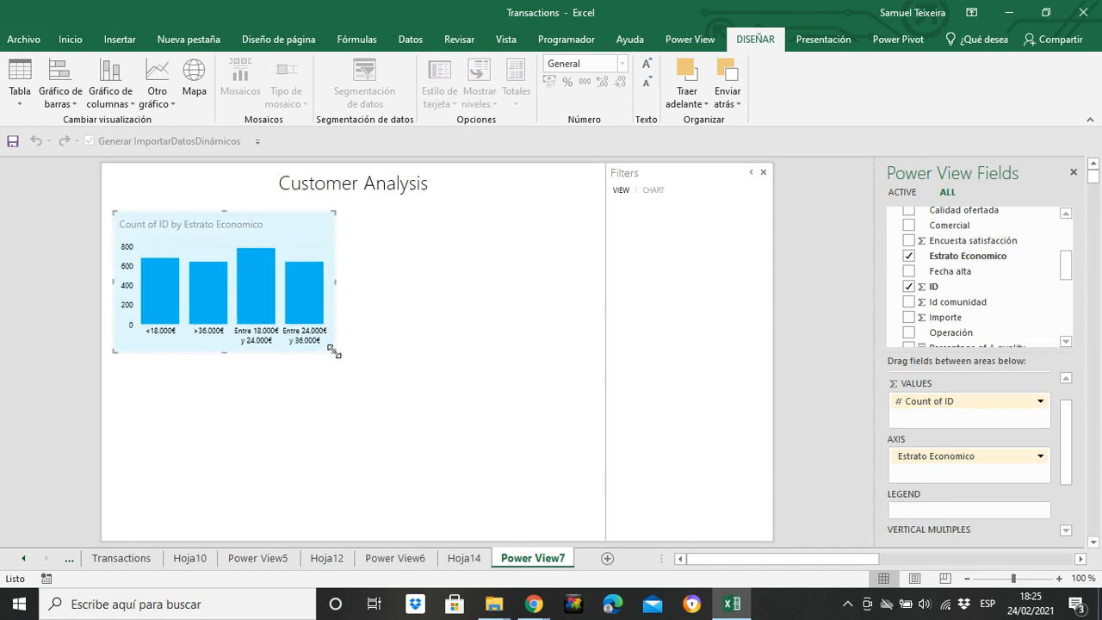
{"action": "left_click", "coordinate": [286, 391]}
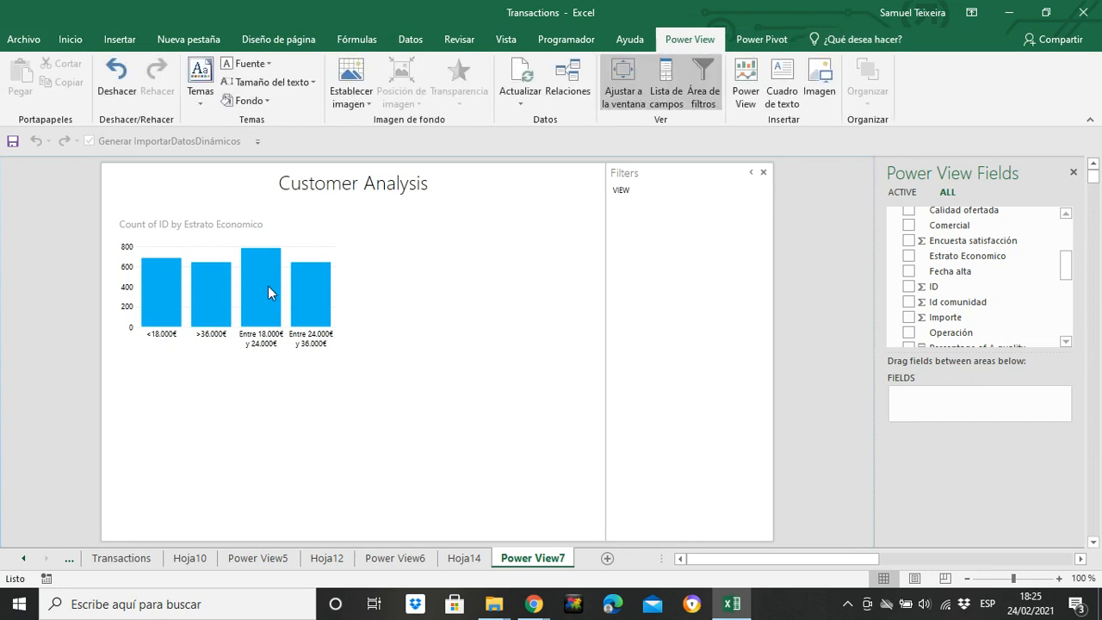
{"action": "mouse_move", "coordinate": [266, 285]}
{"action": "mouse_move", "coordinate": [196, 295]}
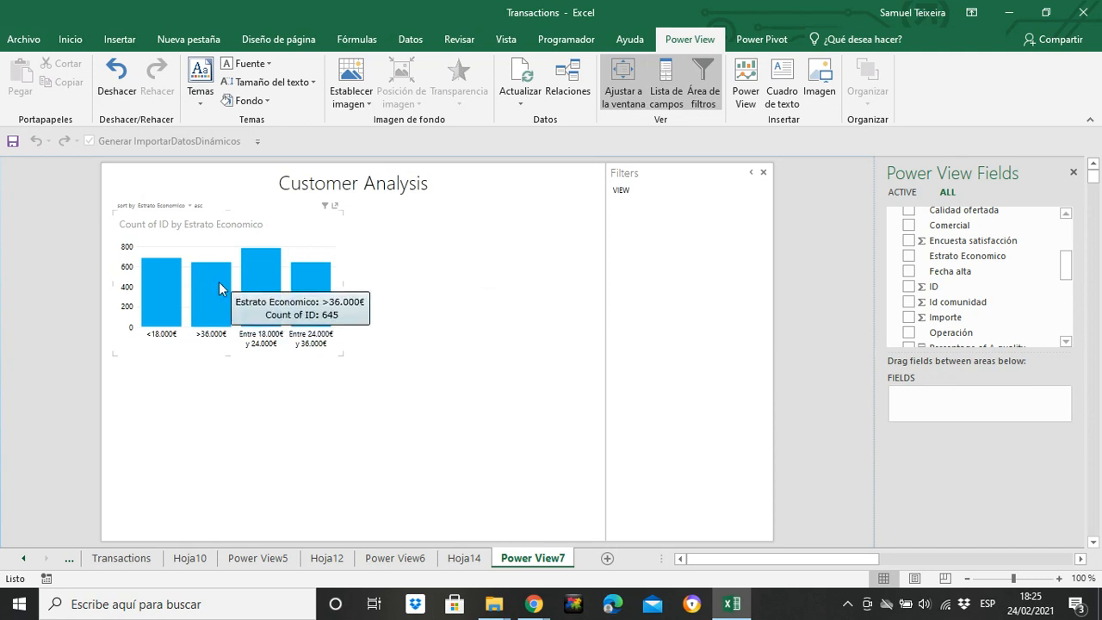
{"action": "mouse_move", "coordinate": [155, 286]}
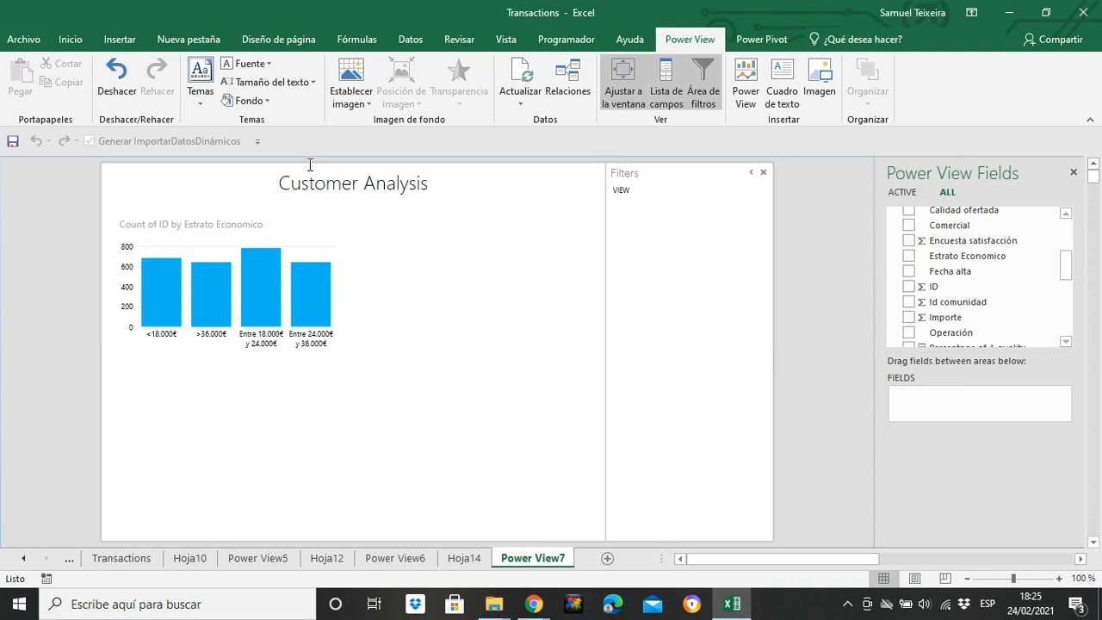
{"action": "mouse_move", "coordinate": [209, 216]}
{"action": "left_click", "coordinate": [344, 303]}
{"action": "left_click", "coordinate": [480, 366]}
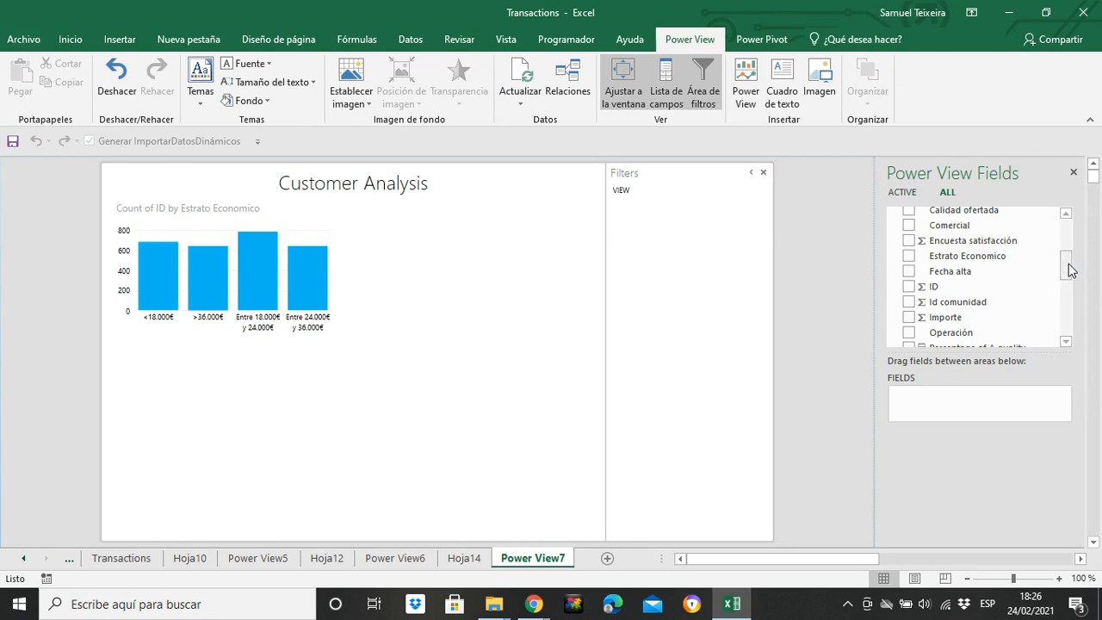
Create a sexo table beneath the Estrato Economico chart, with ID summarized as Count (Distinct)
{"action": "left_click_drag", "start_coordinate": [1066, 260], "coordinate": [1066, 310]}
{"action": "left_click", "coordinate": [909, 308]}
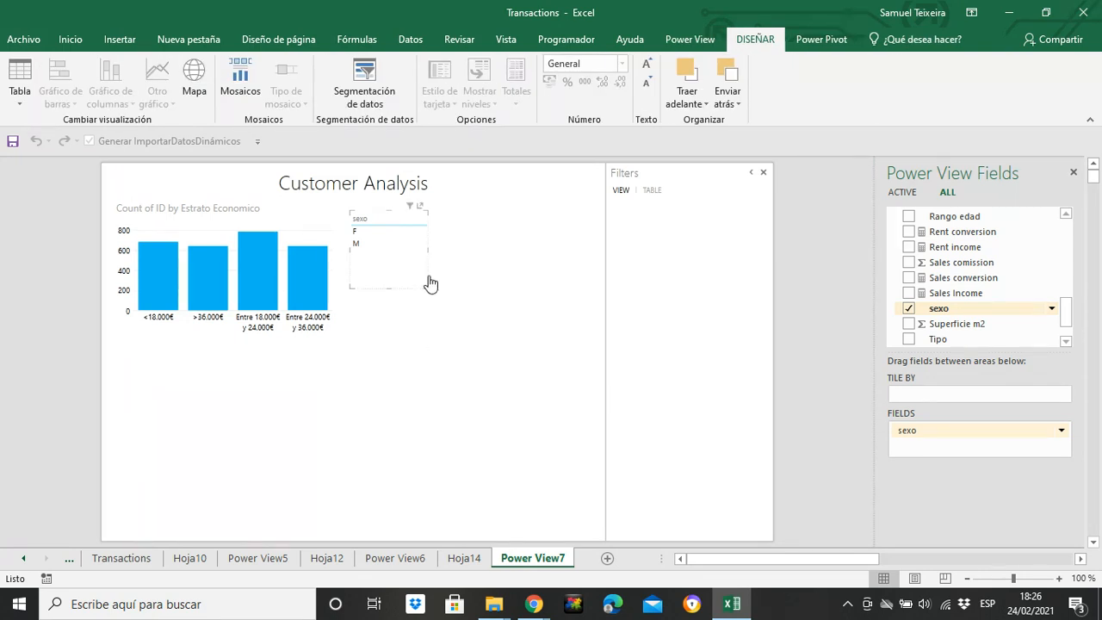
{"action": "left_click_drag", "start_coordinate": [431, 283], "coordinate": [182, 427]}
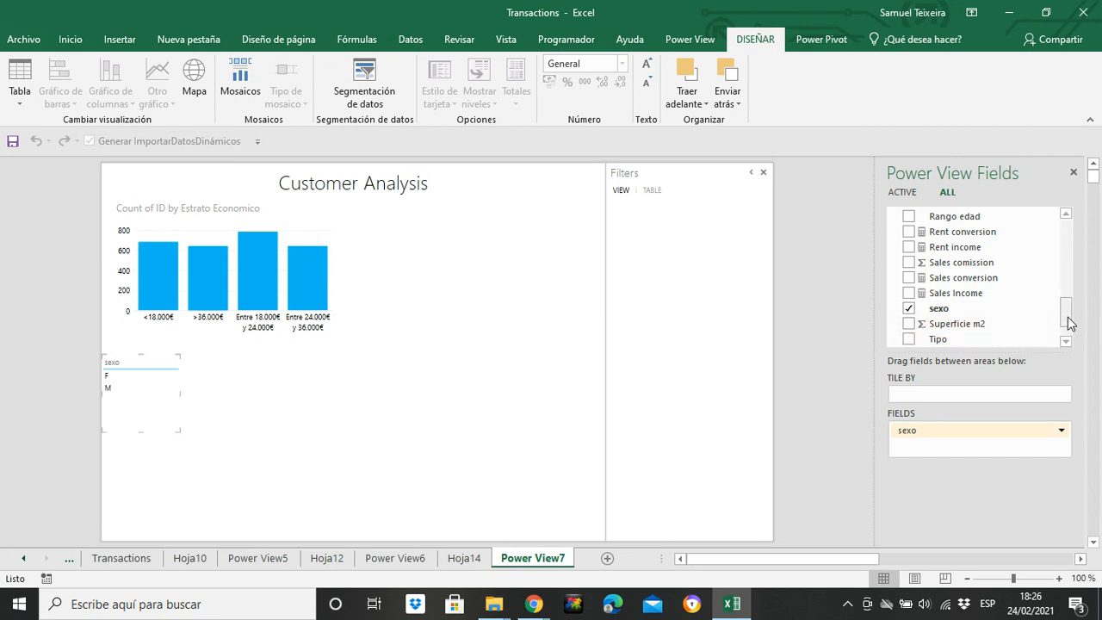
{"action": "left_click_drag", "start_coordinate": [1067, 316], "coordinate": [1067, 334]}
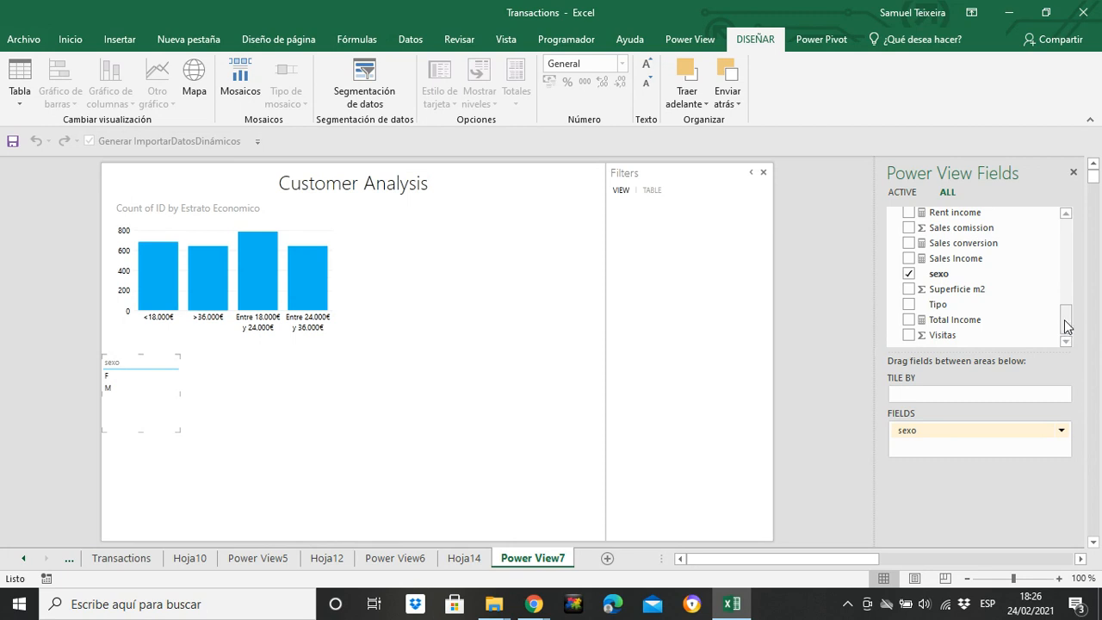
{"action": "left_click_drag", "start_coordinate": [1066, 326], "coordinate": [1067, 283]}
{"action": "left_click_drag", "start_coordinate": [926, 243], "coordinate": [1006, 452]}
{"action": "left_click", "coordinate": [1063, 448]}
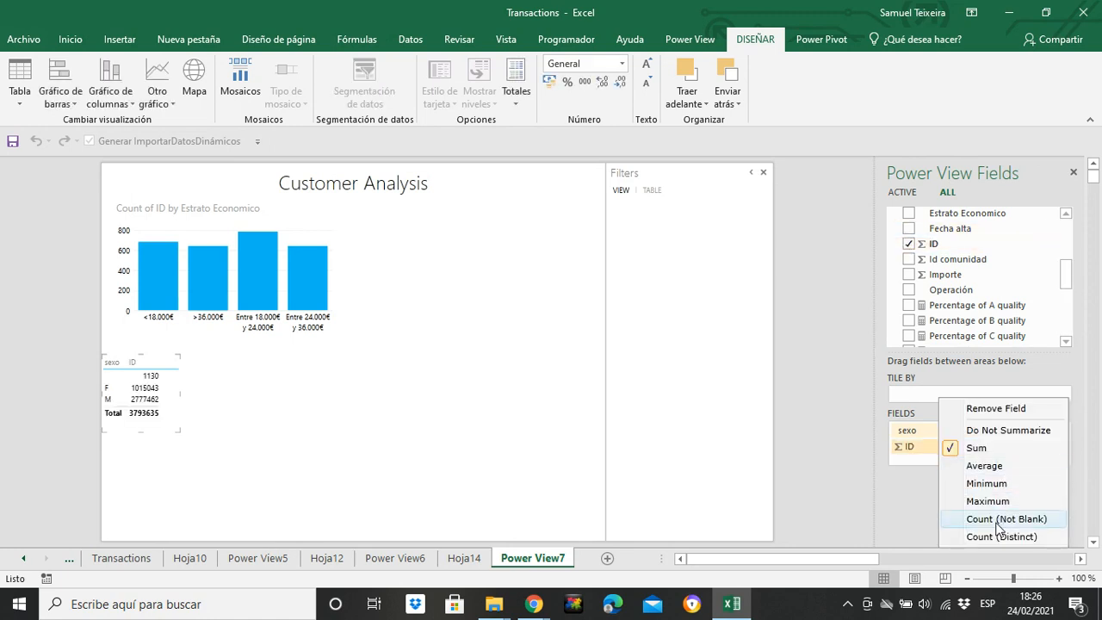
{"action": "left_click", "coordinate": [956, 537]}
Convert the sexo table to a stacked column chart and enlarge it until its columns and title are readable
{"action": "left_click", "coordinate": [110, 97]}
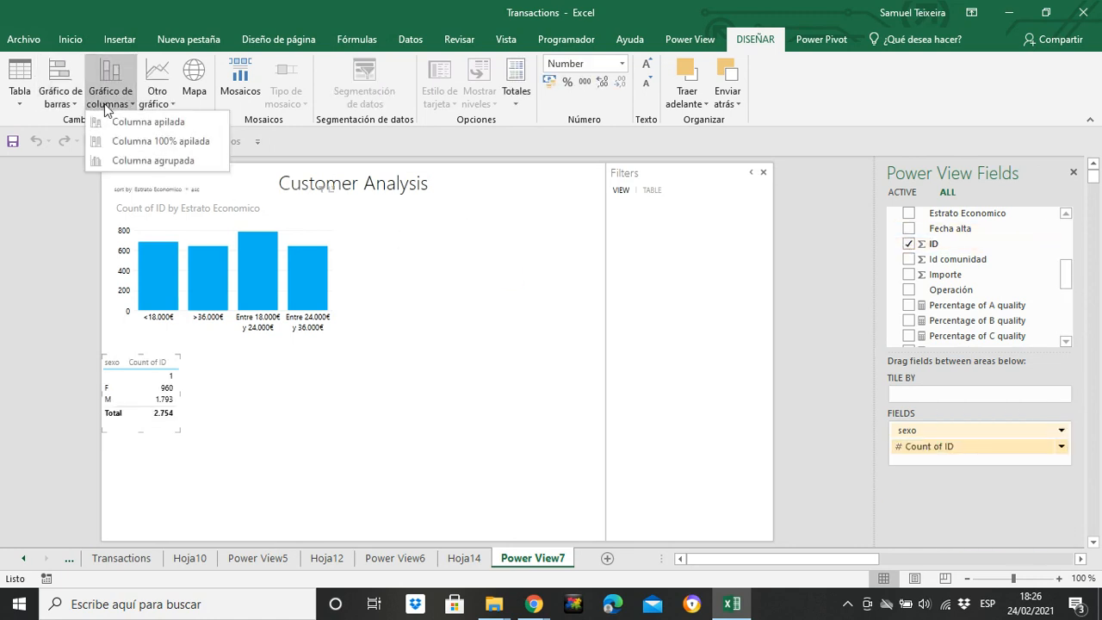
{"action": "left_click", "coordinate": [156, 127]}
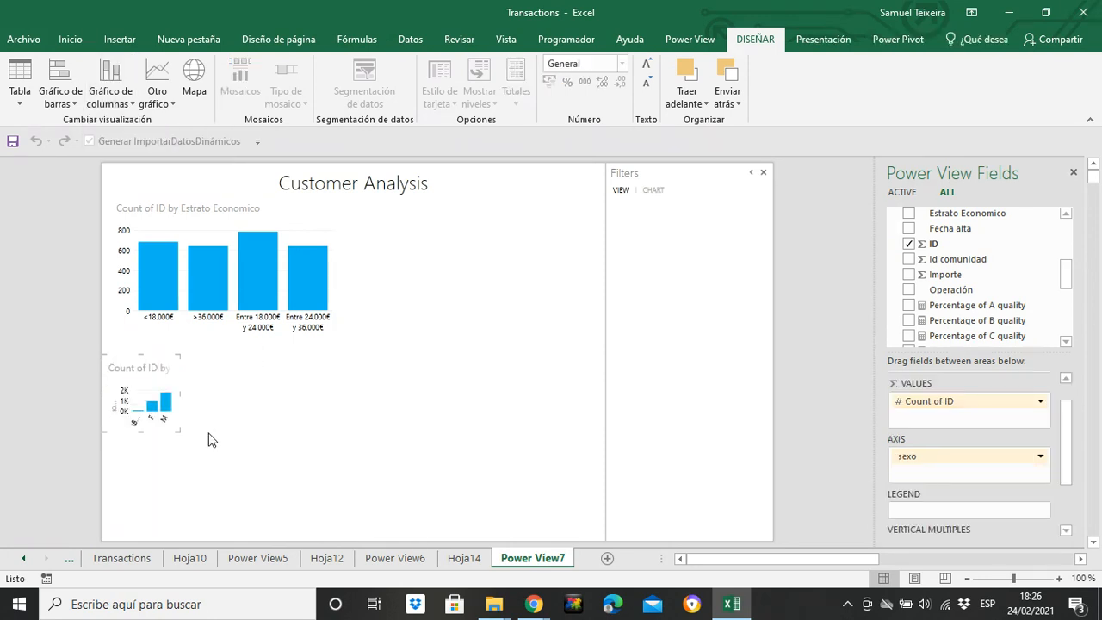
{"action": "left_click_drag", "start_coordinate": [177, 430], "coordinate": [247, 467]}
{"action": "mouse_move", "coordinate": [230, 434]}
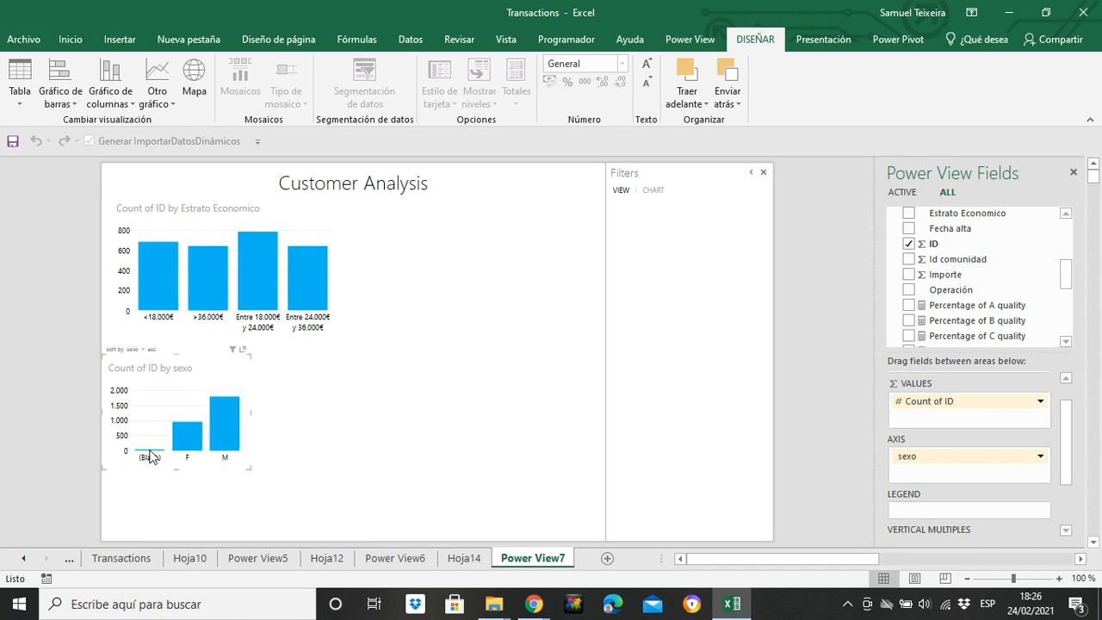
{"action": "mouse_move", "coordinate": [152, 456]}
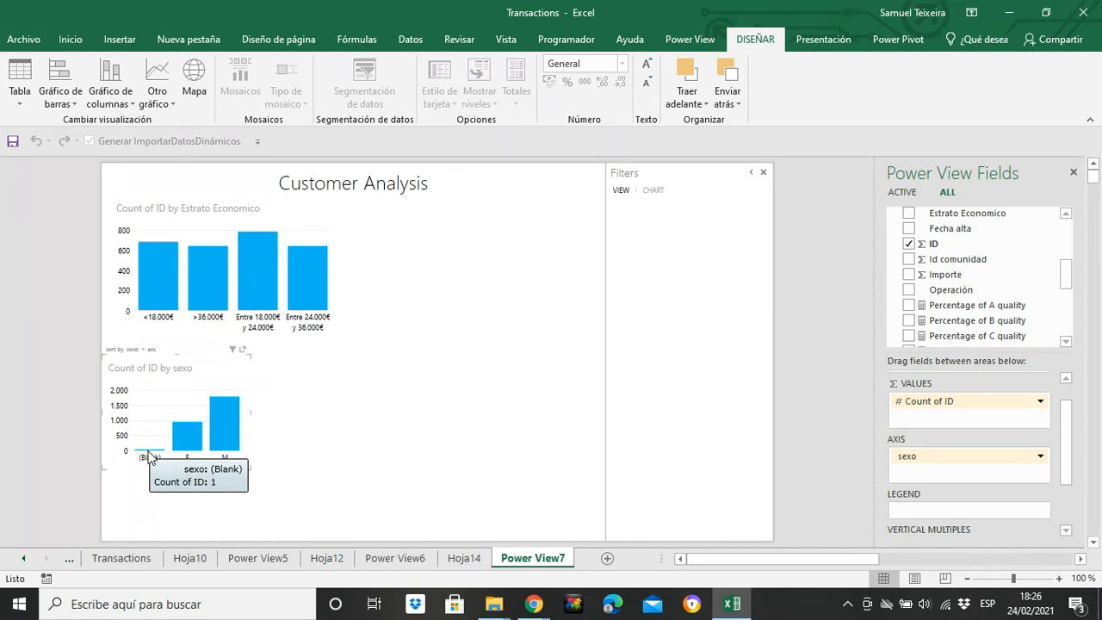
{"action": "left_click", "coordinate": [249, 468]}
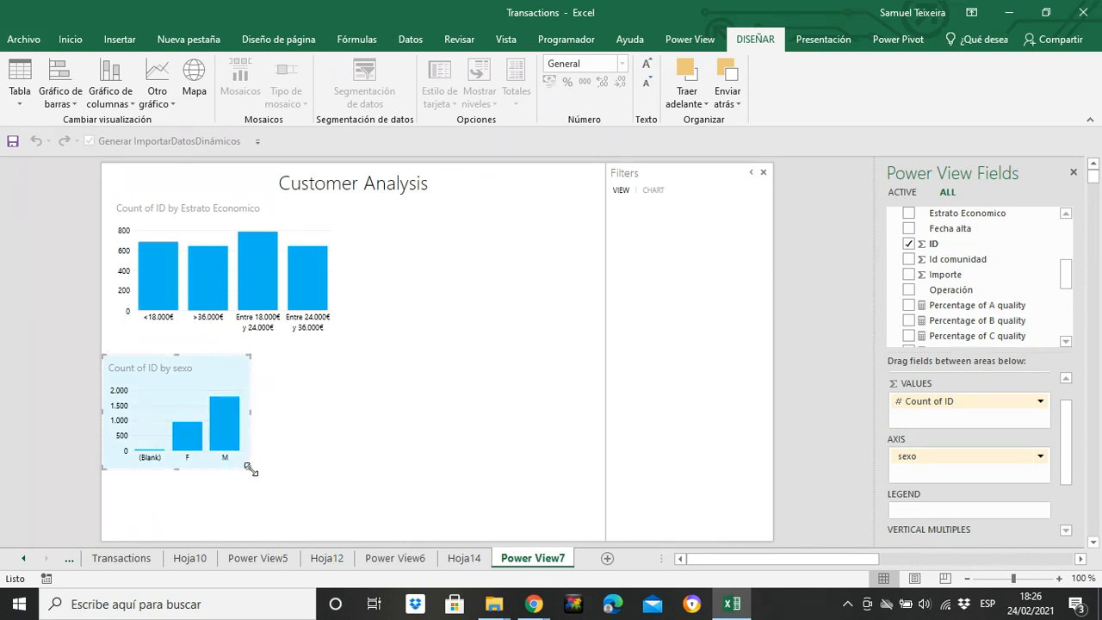
{"action": "mouse_move", "coordinate": [249, 469]}
{"action": "left_mouse_down"}
{"action": "mouse_move", "coordinate": [278, 470]}
{"action": "mouse_move", "coordinate": [265, 477]}
{"action": "left_mouse_up"}
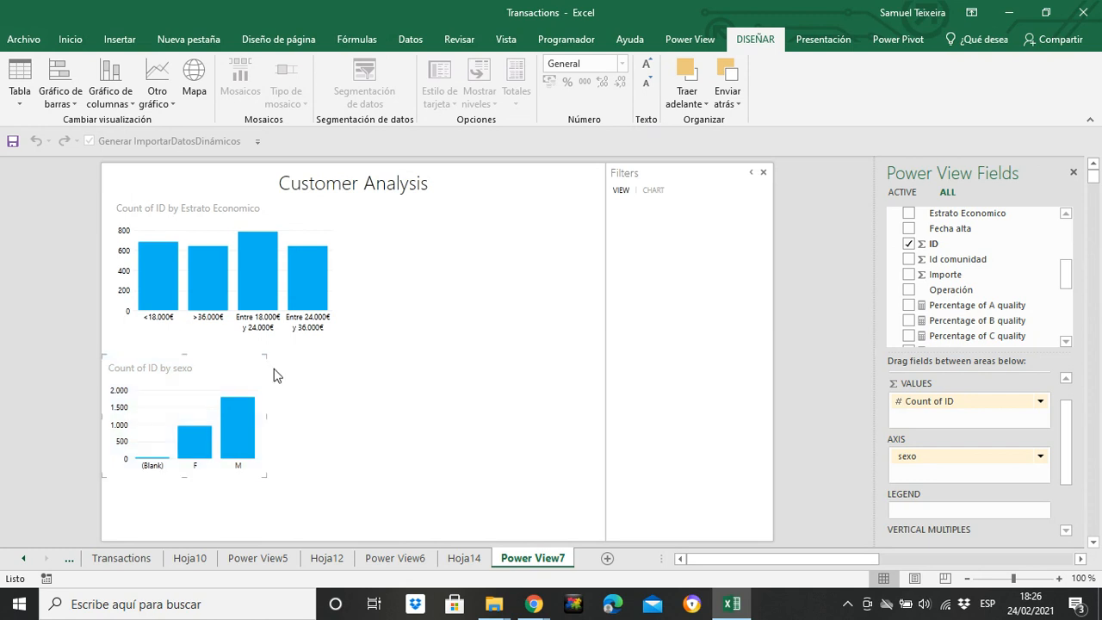
Move the sexo column chart up to sit directly beneath the Estrato Economico chart
{"action": "left_click_drag", "start_coordinate": [269, 383], "coordinate": [267, 370]}
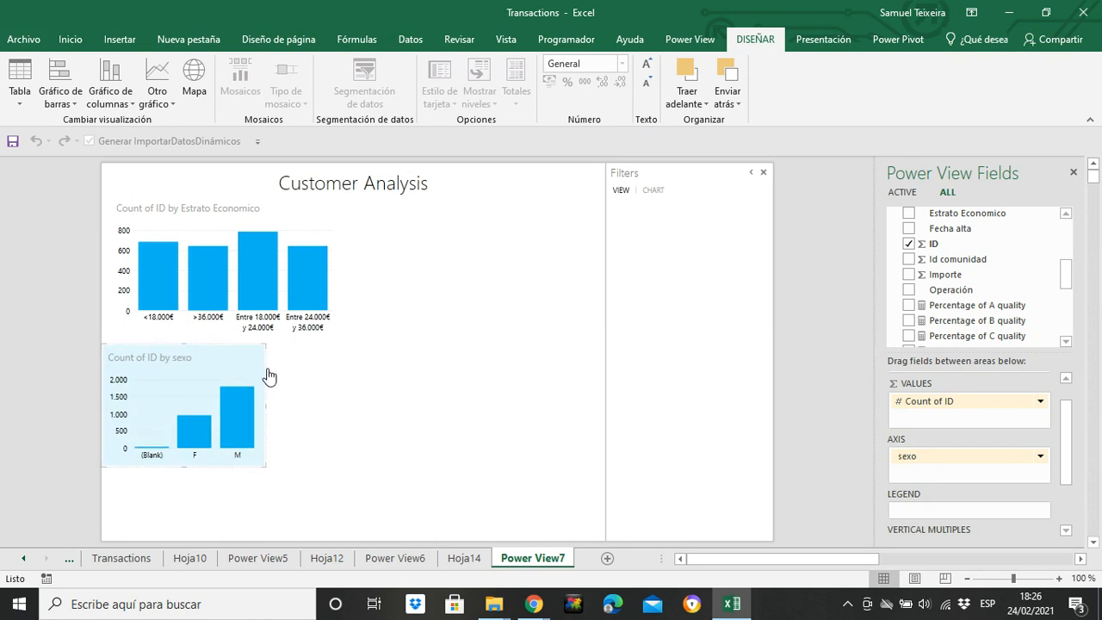
{"action": "left_click", "coordinate": [311, 390]}
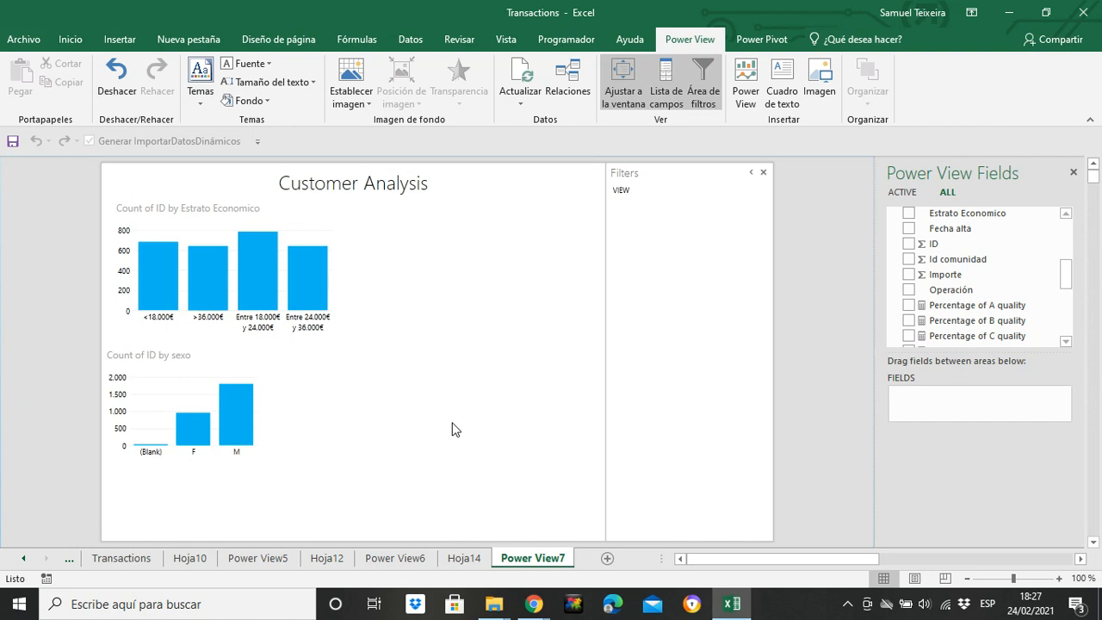
{"action": "left_click", "coordinate": [266, 368]}
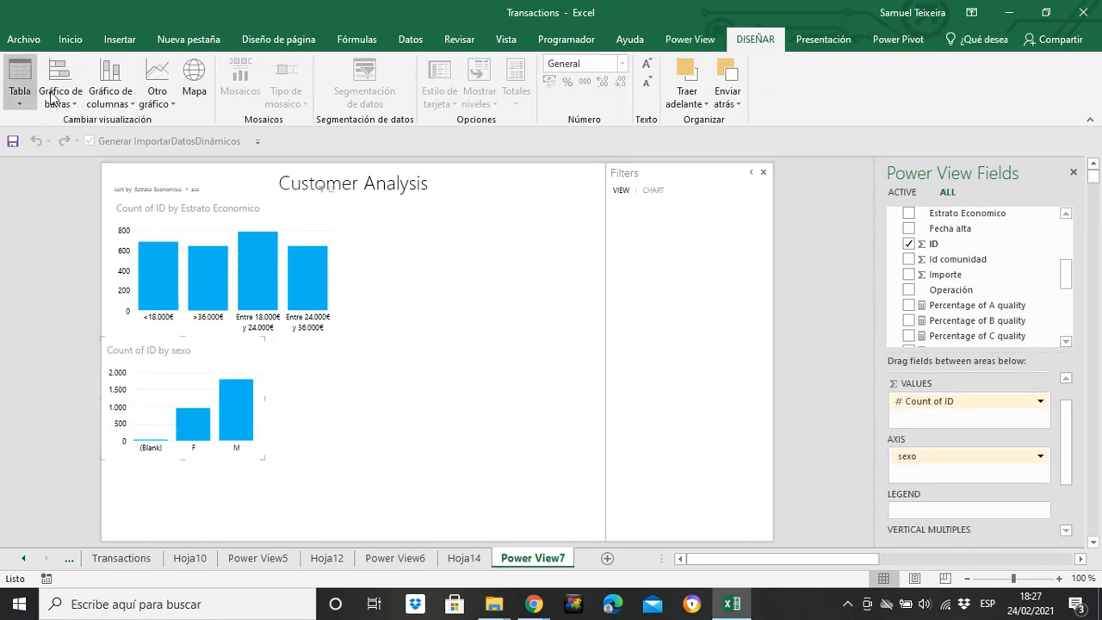
{"action": "left_click", "coordinate": [525, 376]}
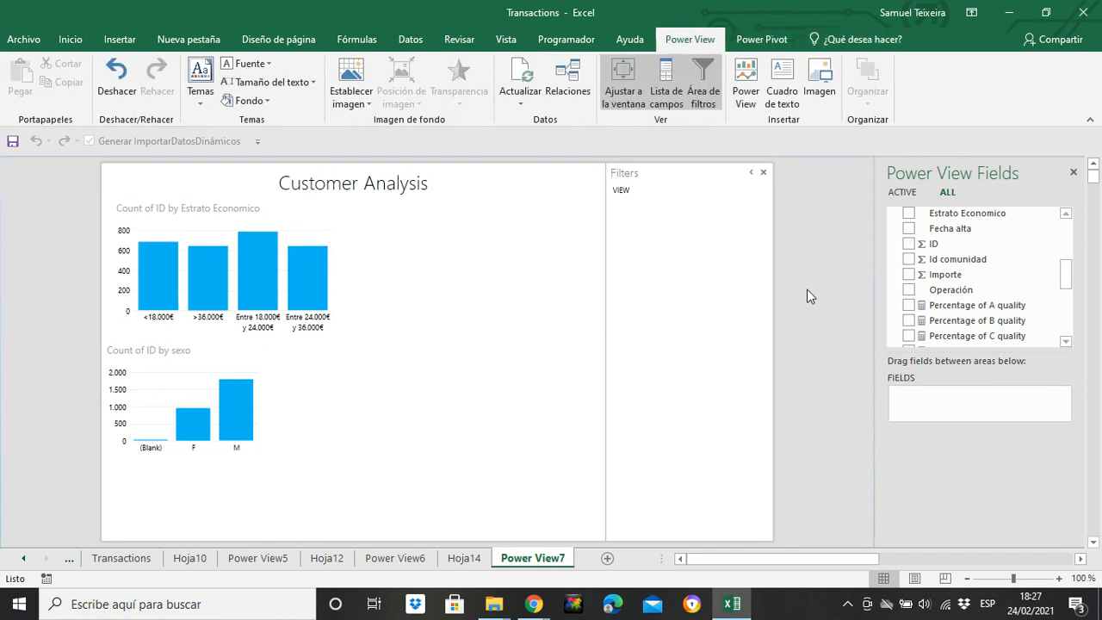
Create a table of Tipo and place it at the bottom of the report, to the right of the sexo chart
{"action": "scroll", "coordinate": [1066, 277], "scroll_direction": "up", "scroll_amount": 3}
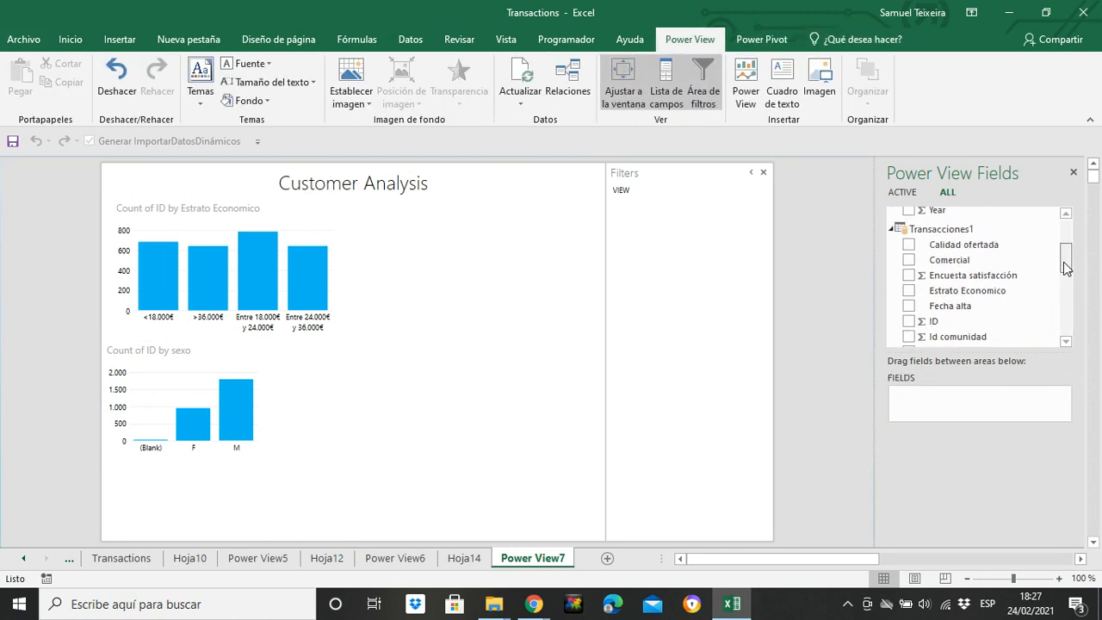
{"action": "left_click_drag", "start_coordinate": [1066, 267], "coordinate": [1069, 326]}
{"action": "left_click", "coordinate": [907, 308]}
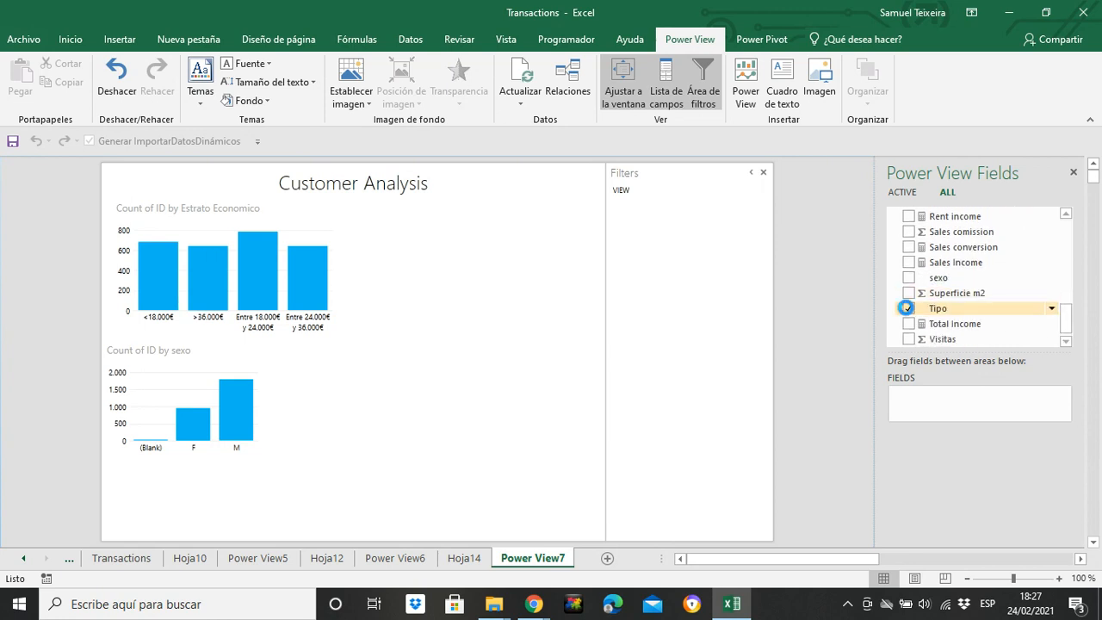
{"action": "left_click_drag", "start_coordinate": [433, 273], "coordinate": [381, 510]}
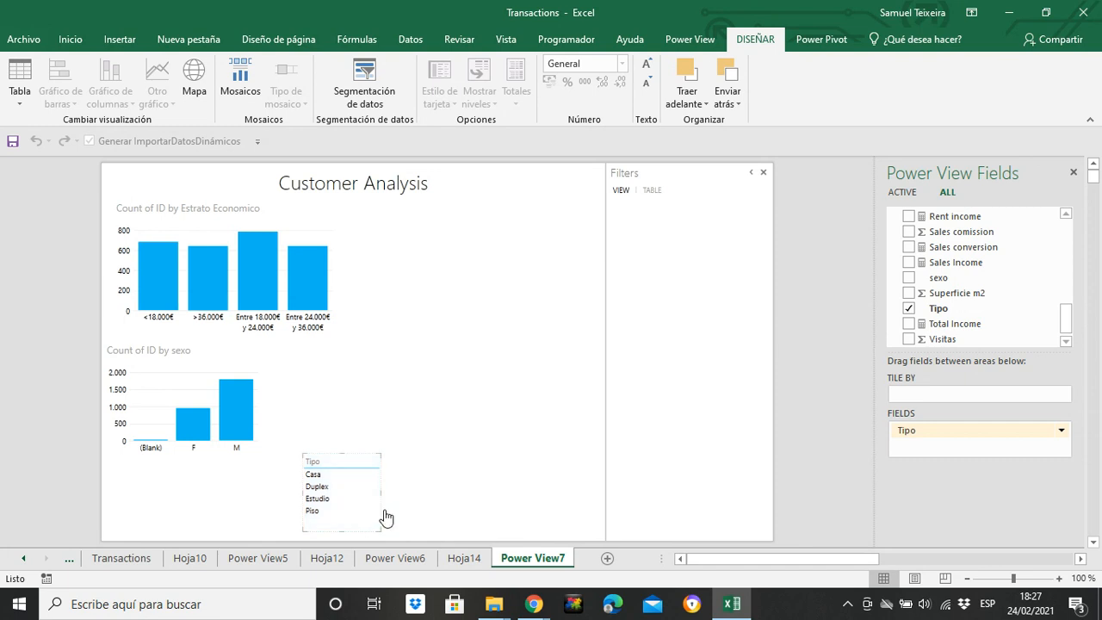
Add Importe summarized as Average and ID summarized as Count (Distinct) to the Tipo table
{"action": "left_click_drag", "start_coordinate": [1073, 322], "coordinate": [1070, 269]}
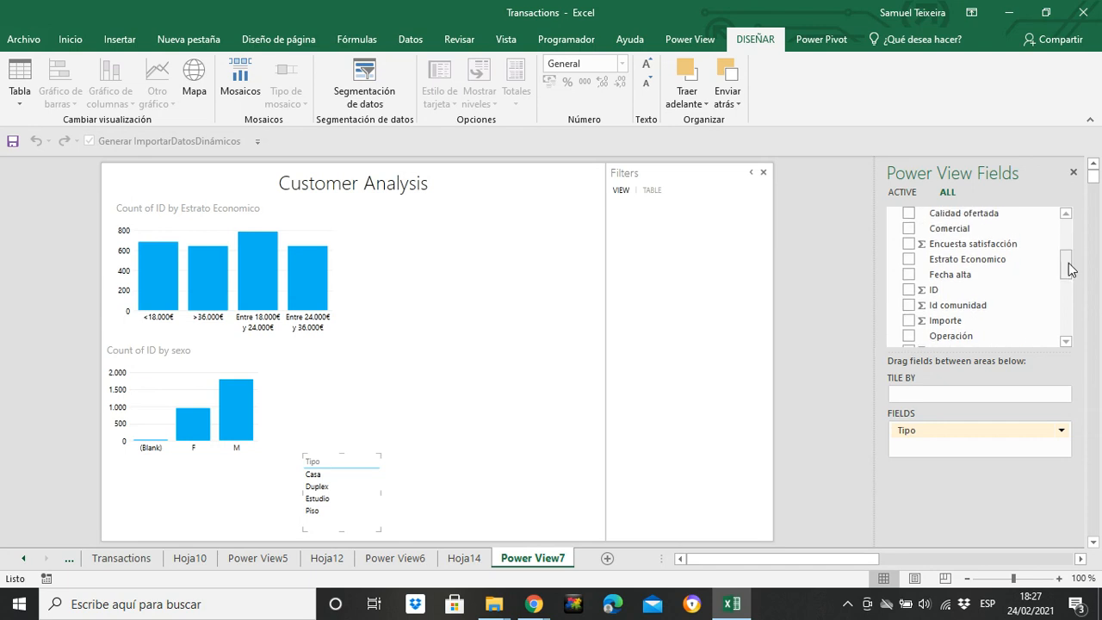
{"action": "left_click", "coordinate": [909, 321]}
{"action": "left_click", "coordinate": [1061, 446]}
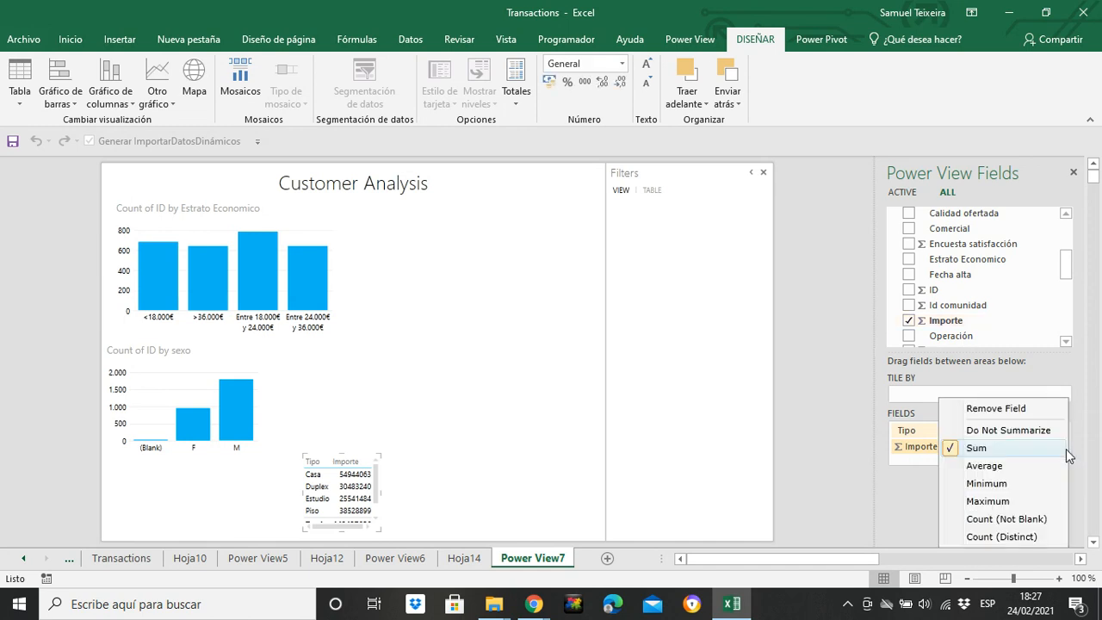
{"action": "left_click", "coordinate": [998, 466]}
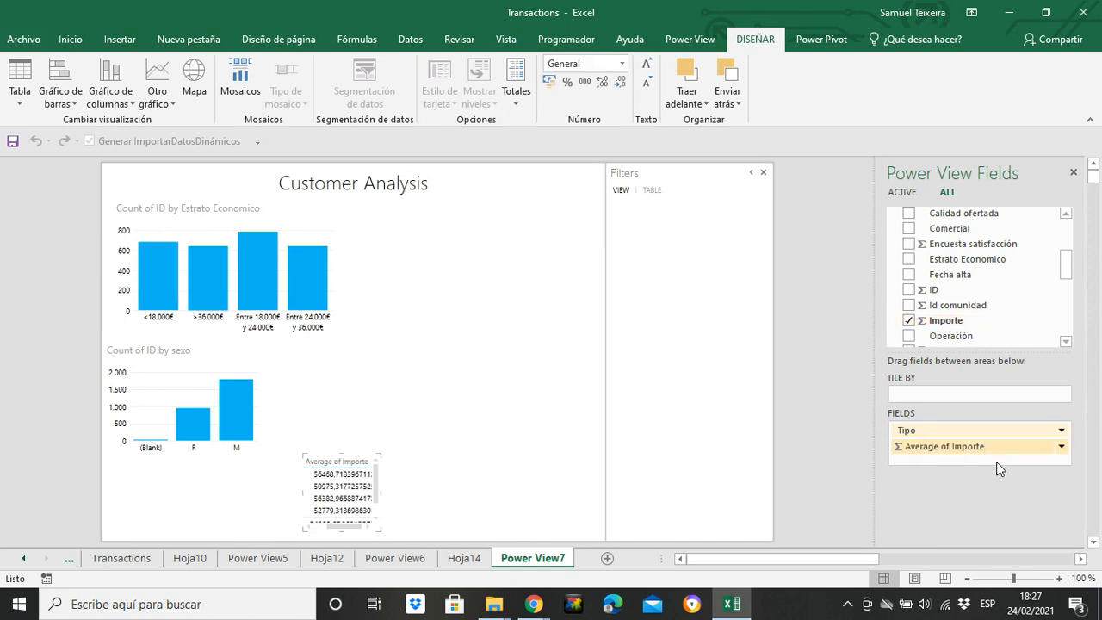
{"action": "left_click", "coordinate": [911, 290]}
{"action": "left_click", "coordinate": [1061, 463]}
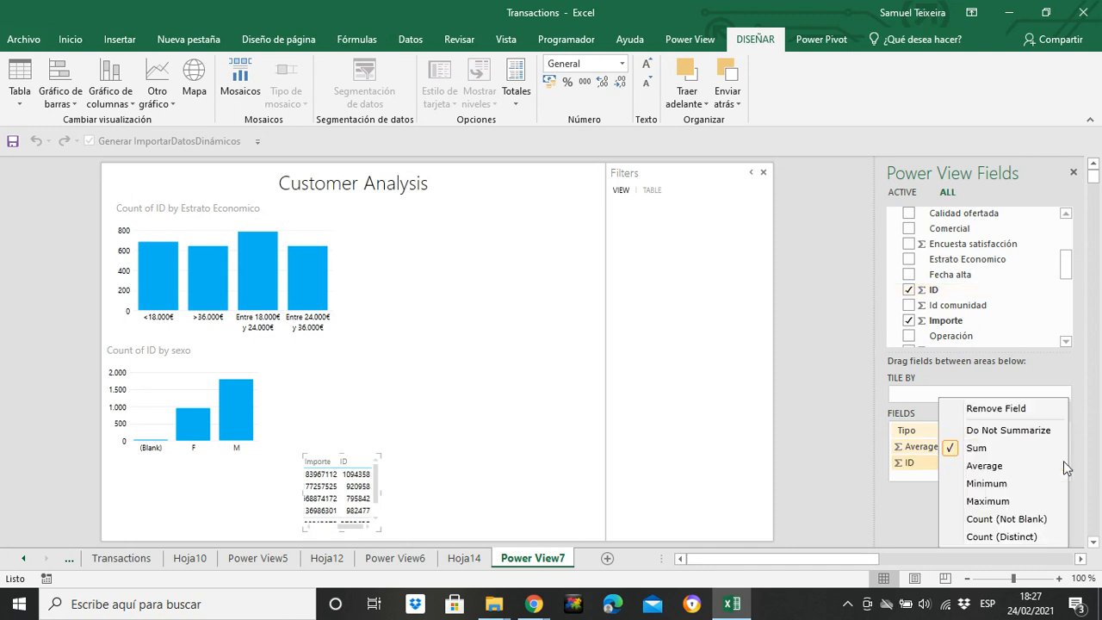
{"action": "left_click", "coordinate": [1018, 537]}
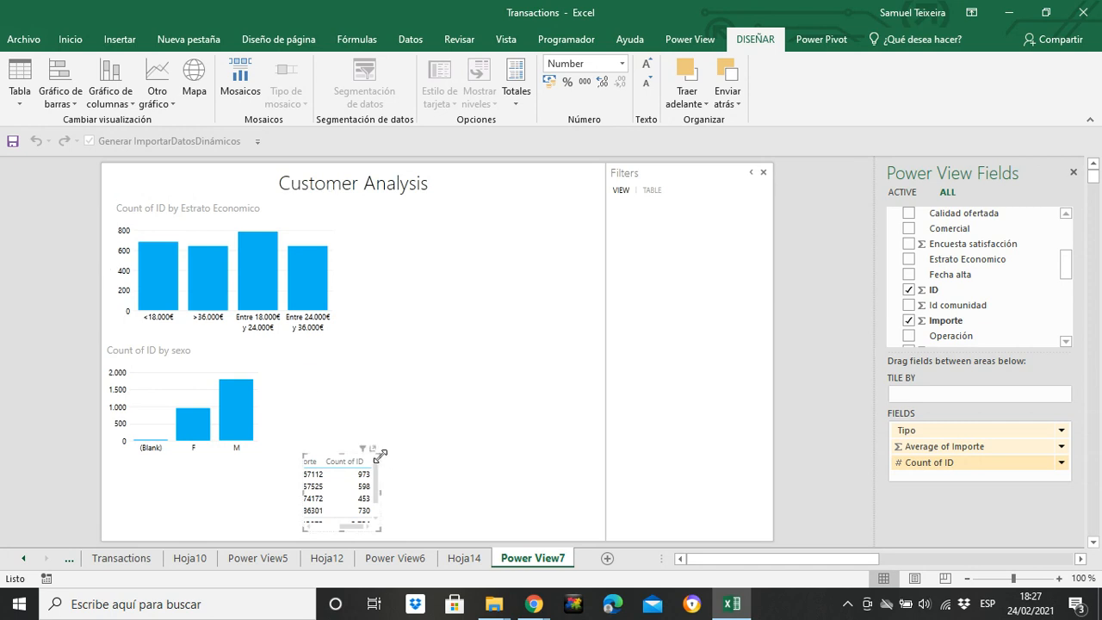
Format Average of Importe as Accounting in euros, and reposition and enlarge the Tipo table until all rows and columns fit
{"action": "left_click_drag", "start_coordinate": [379, 454], "coordinate": [476, 455]}
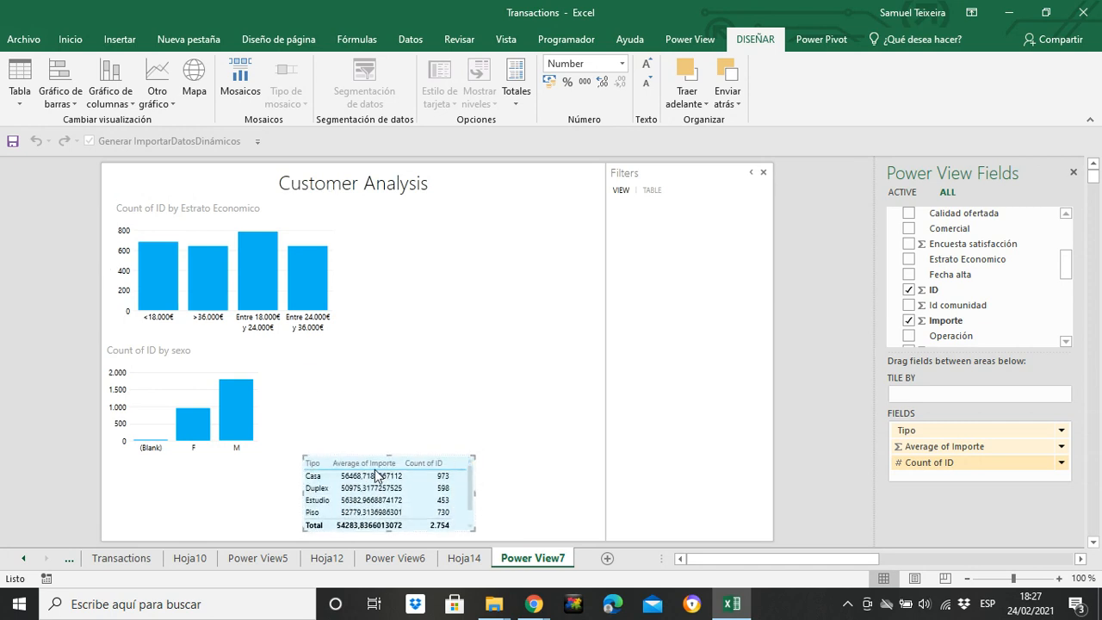
{"action": "left_click", "coordinate": [944, 446]}
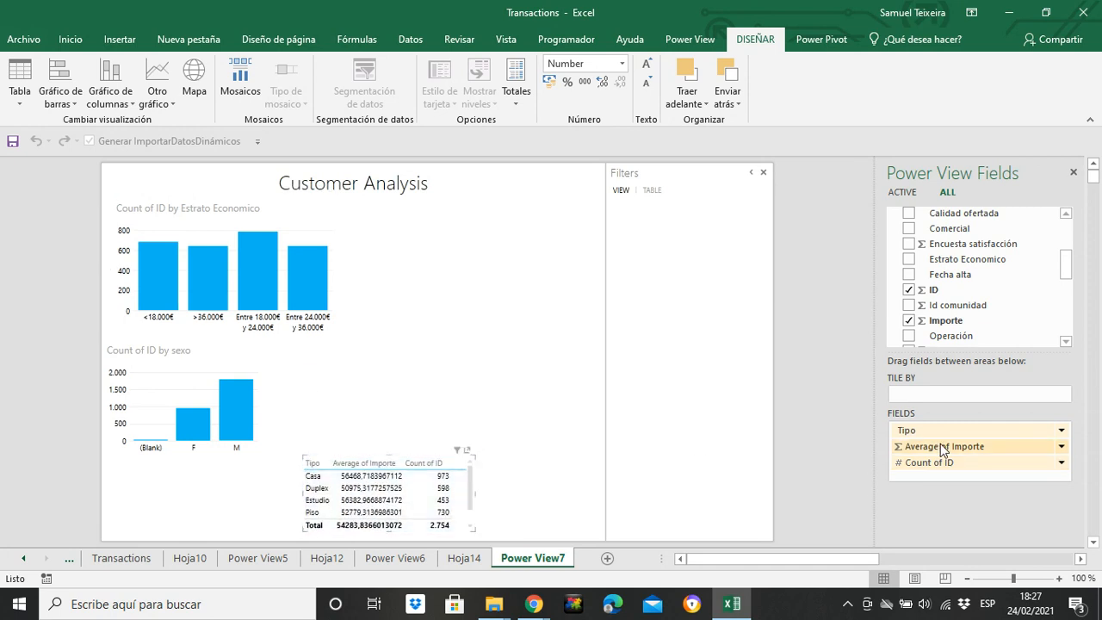
{"action": "left_click", "coordinate": [549, 82]}
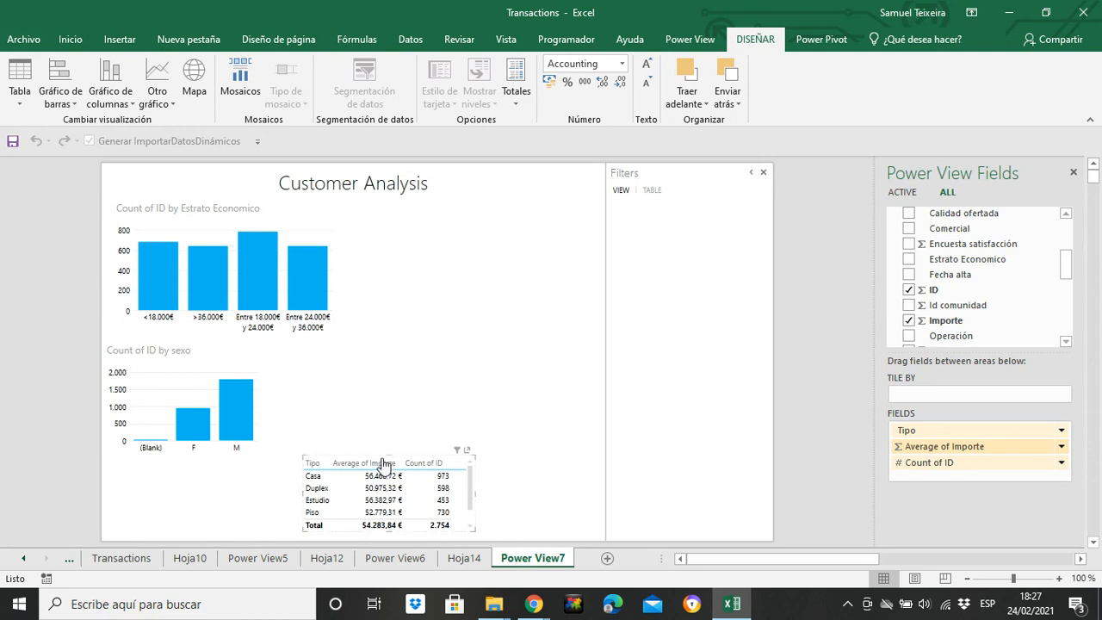
{"action": "left_click_drag", "start_coordinate": [383, 465], "coordinate": [361, 462]}
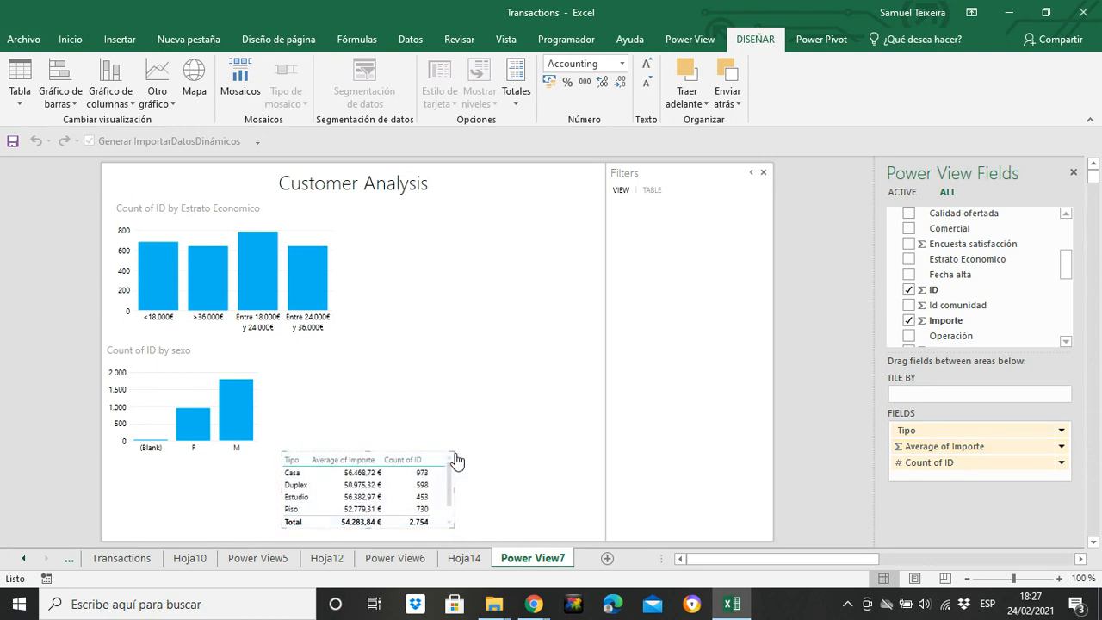
{"action": "left_click_drag", "start_coordinate": [453, 454], "coordinate": [473, 436]}
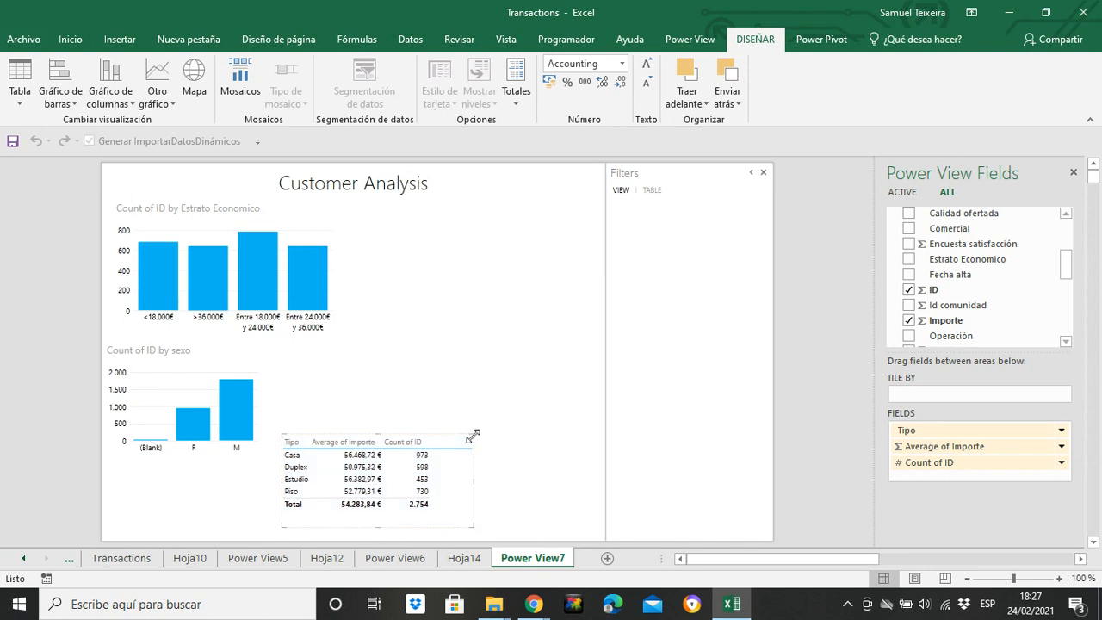
Check the report's cross-filtering with the "Entre 18.000€ y 24.000€" column, and clear that selection
{"action": "left_click", "coordinate": [252, 299]}
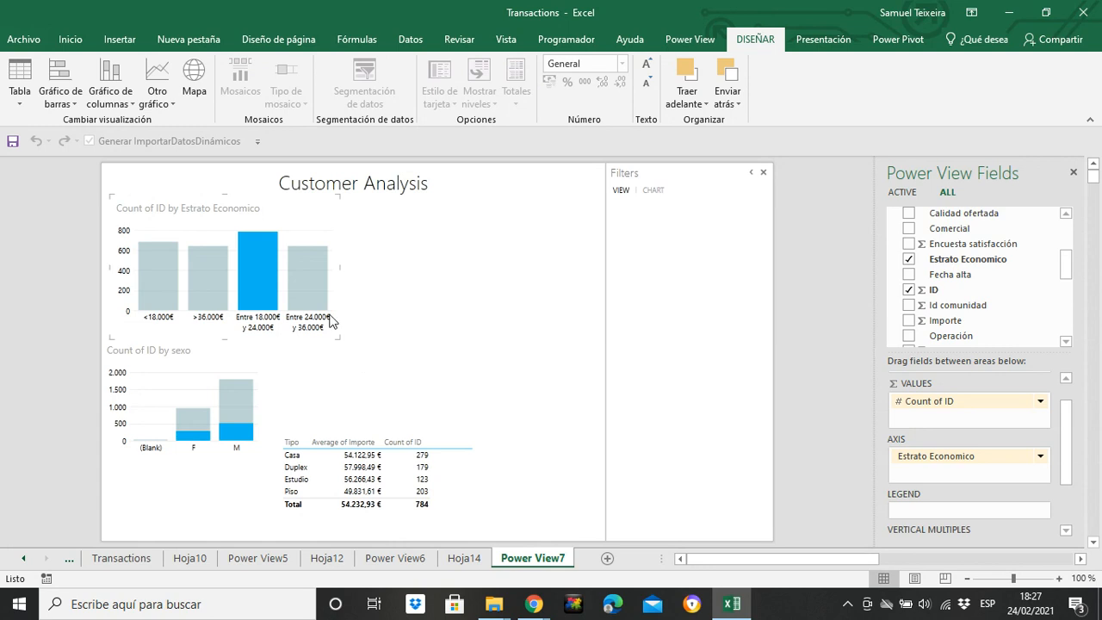
{"action": "left_click", "coordinate": [255, 296]}
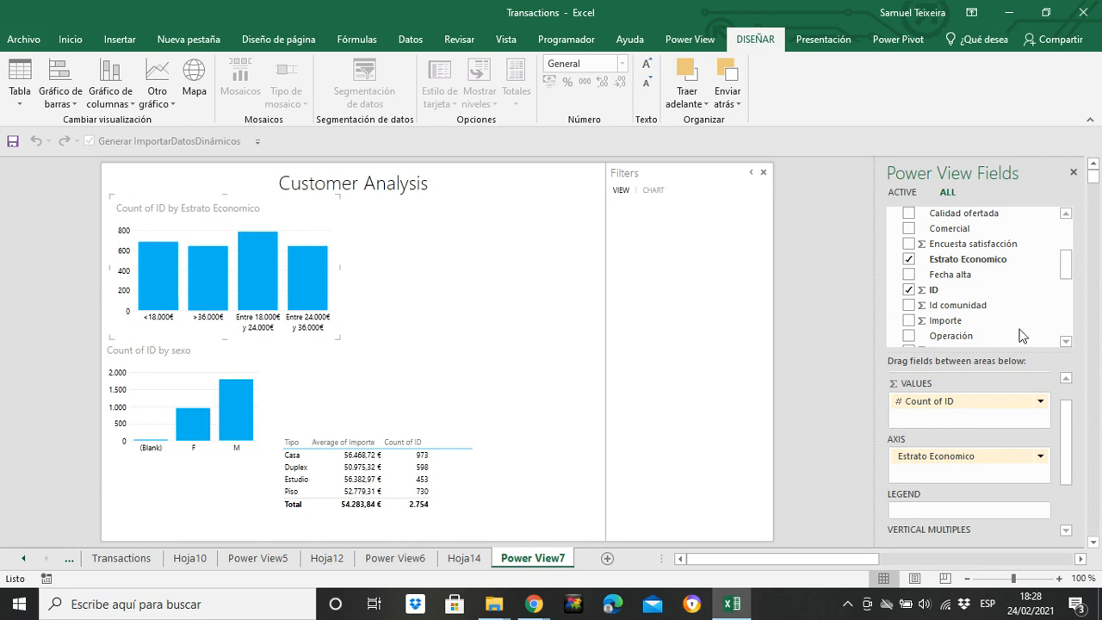
{"action": "left_click_drag", "start_coordinate": [1066, 274], "coordinate": [1066, 282]}
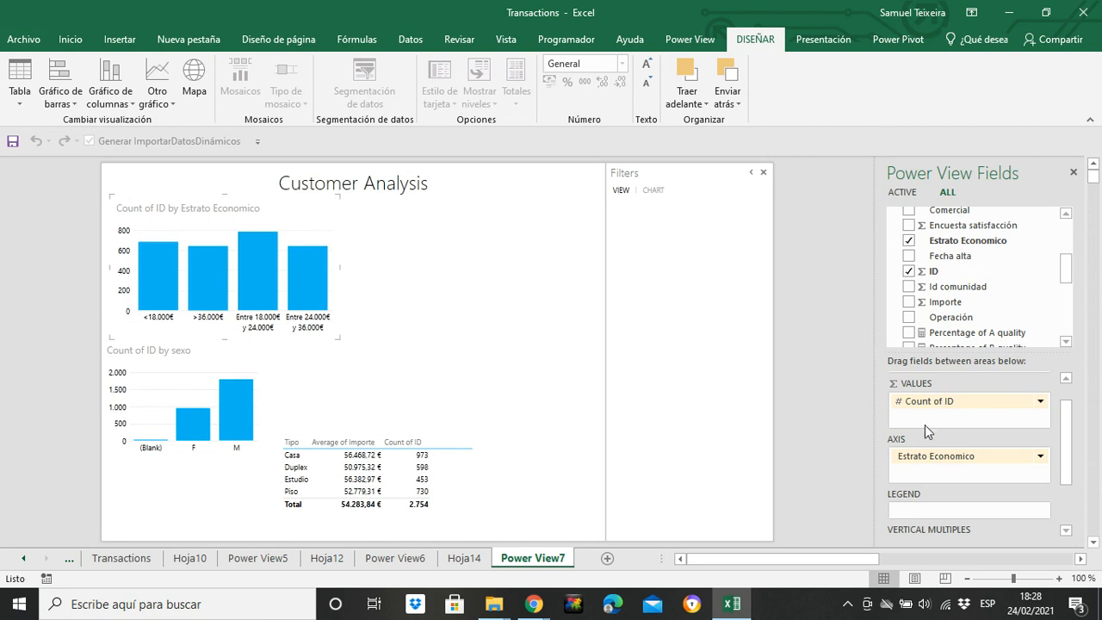
Move the Tipo table slightly left and down toward the lower edge of the report
{"action": "left_click_drag", "start_coordinate": [1066, 274], "coordinate": [1066, 288]}
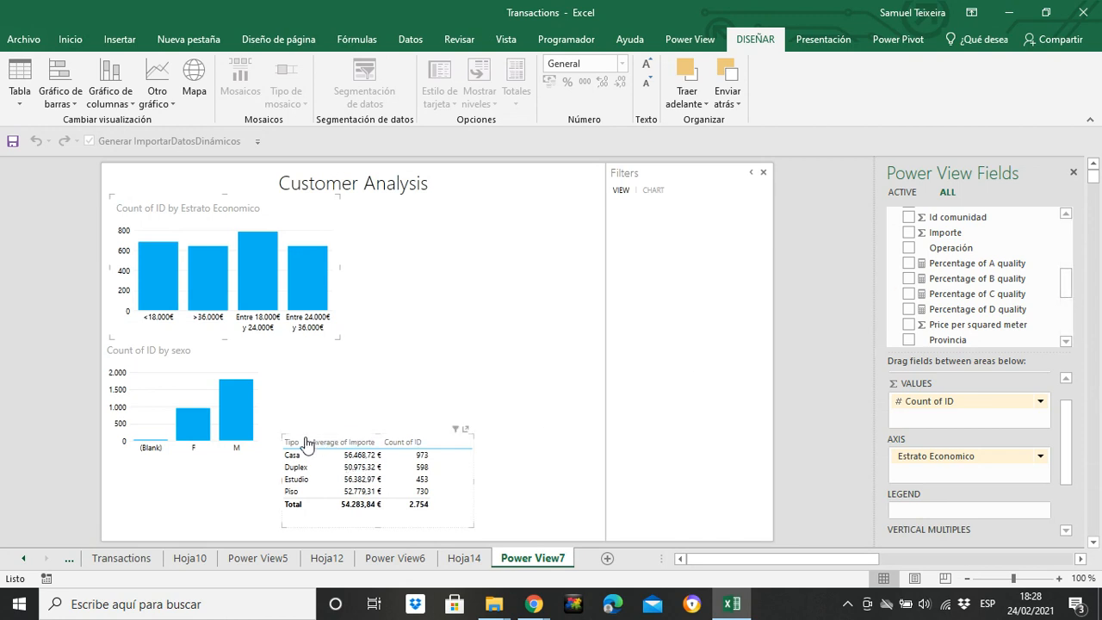
{"action": "left_click_drag", "start_coordinate": [306, 443], "coordinate": [280, 458]}
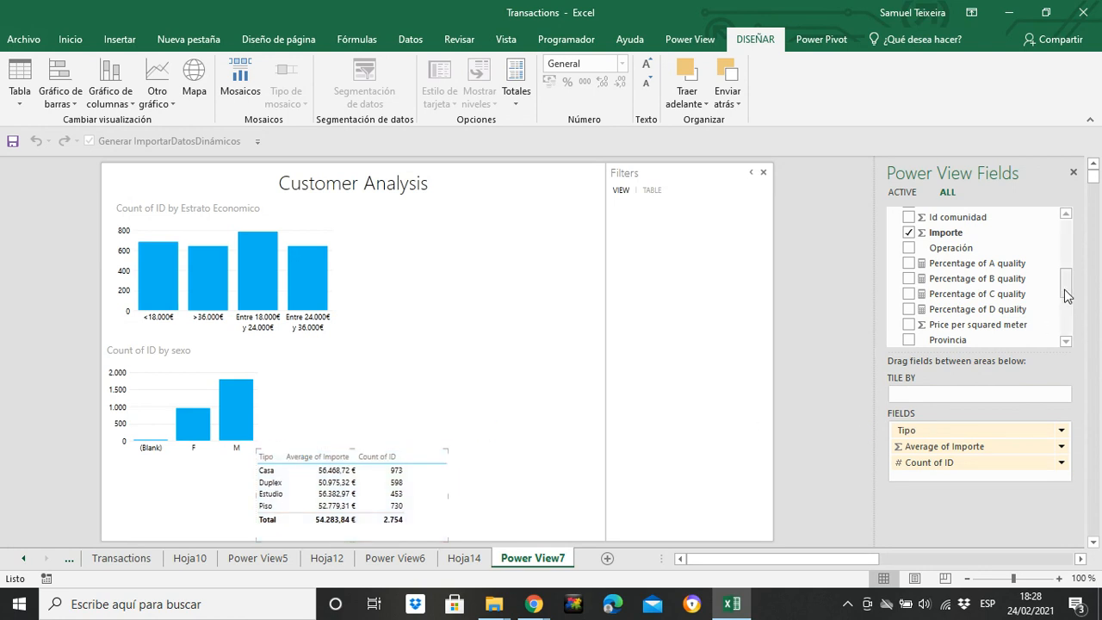
{"action": "left_click_drag", "start_coordinate": [1065, 295], "coordinate": [1067, 270]}
{"action": "left_click", "coordinate": [909, 282]}
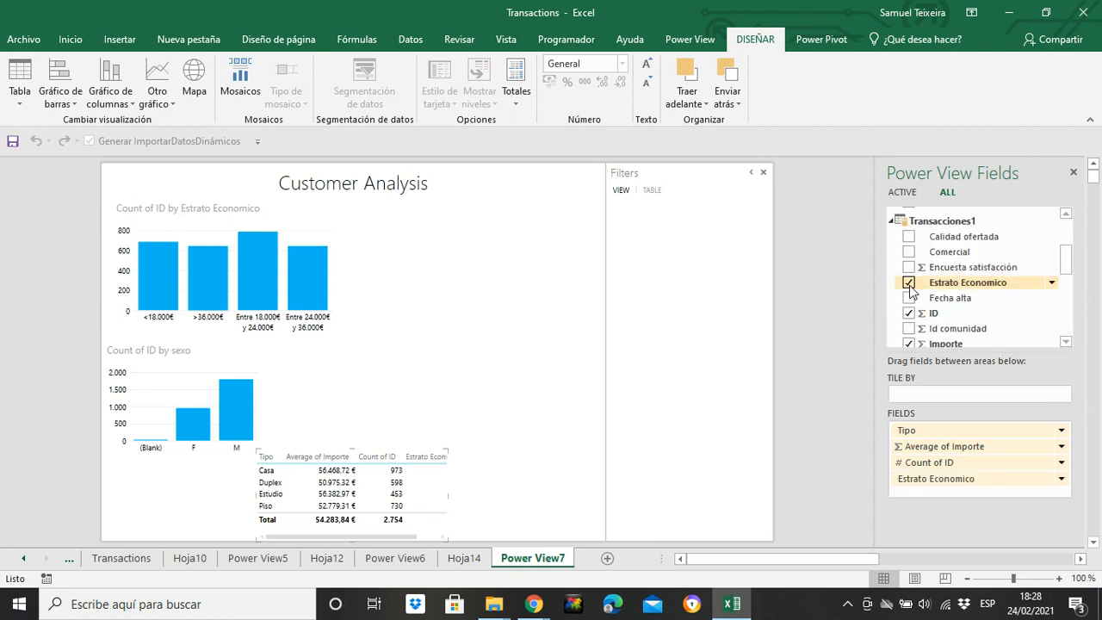
{"action": "left_click", "coordinate": [909, 283]}
Create a separate table of Estrato Economico with Importe and place it at the bottom of the report, to the right of the Tipo table
{"action": "left_click", "coordinate": [516, 390]}
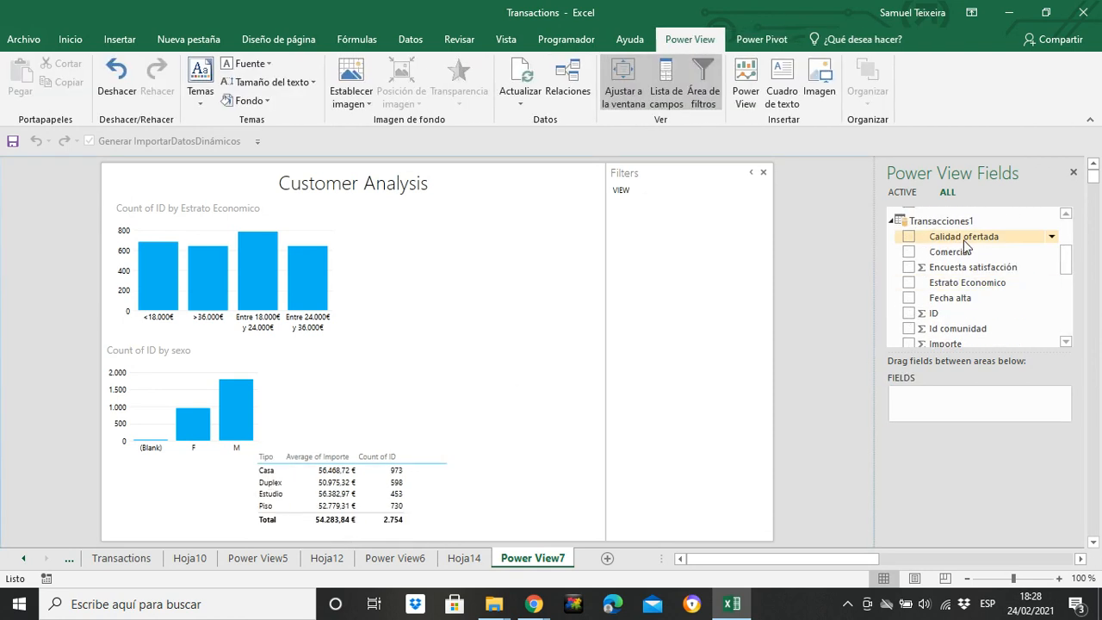
{"action": "left_click", "coordinate": [907, 282]}
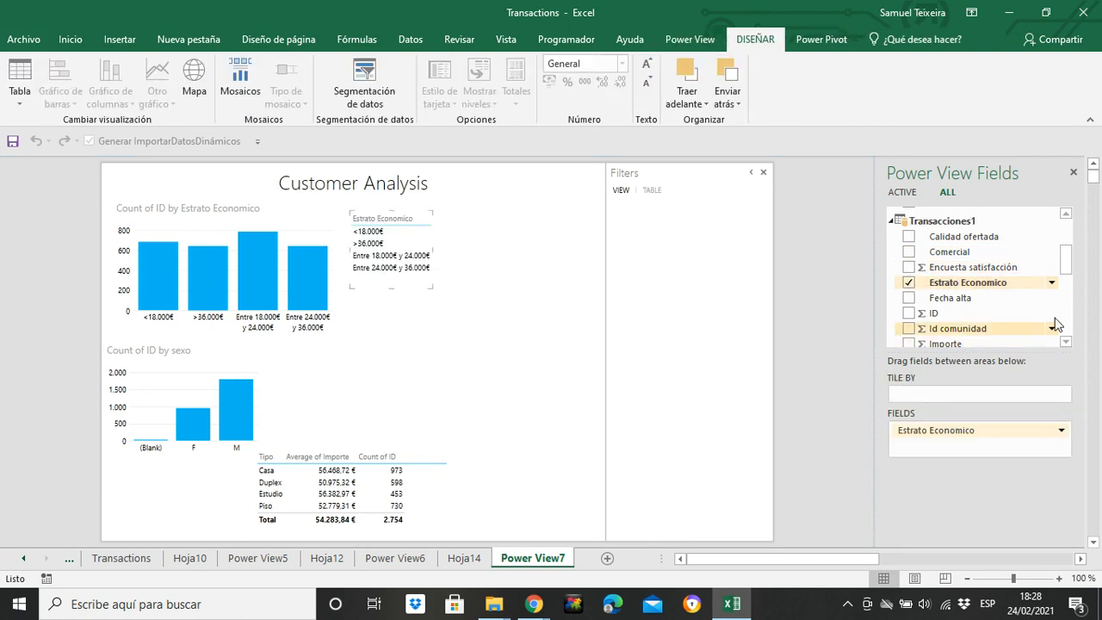
{"action": "left_click_drag", "start_coordinate": [1071, 269], "coordinate": [1066, 285]}
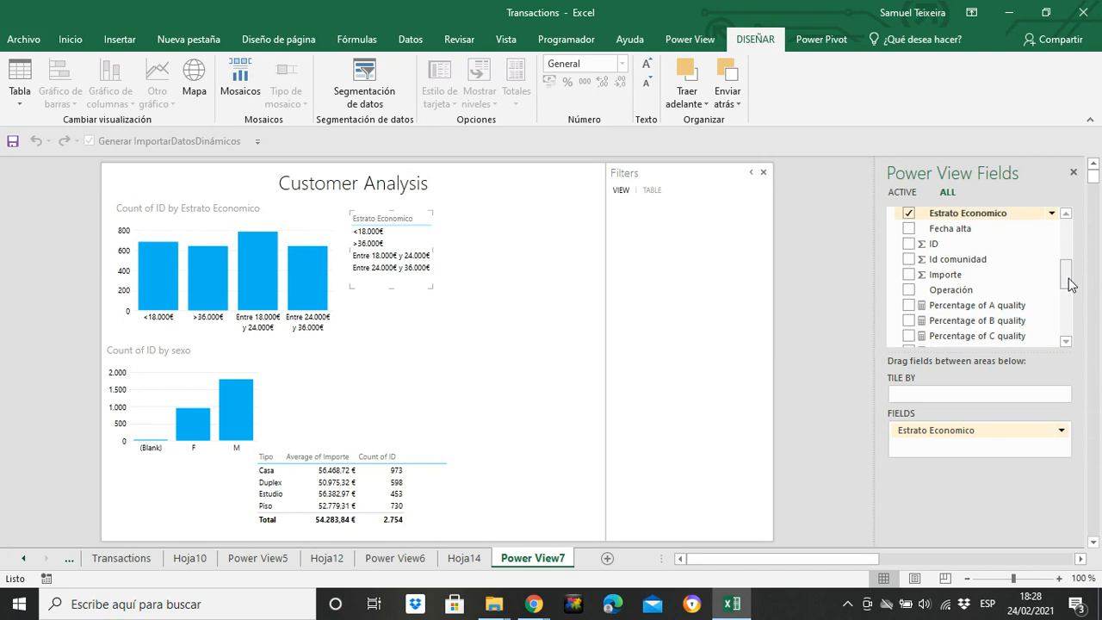
{"action": "left_click", "coordinate": [908, 274]}
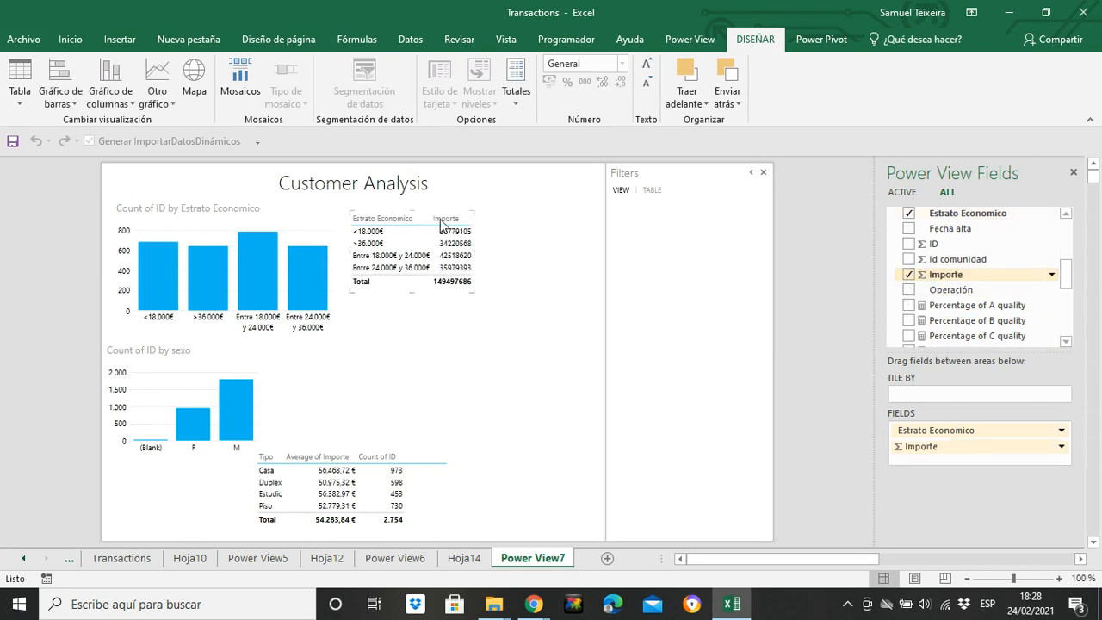
{"action": "left_click_drag", "start_coordinate": [476, 243], "coordinate": [581, 485]}
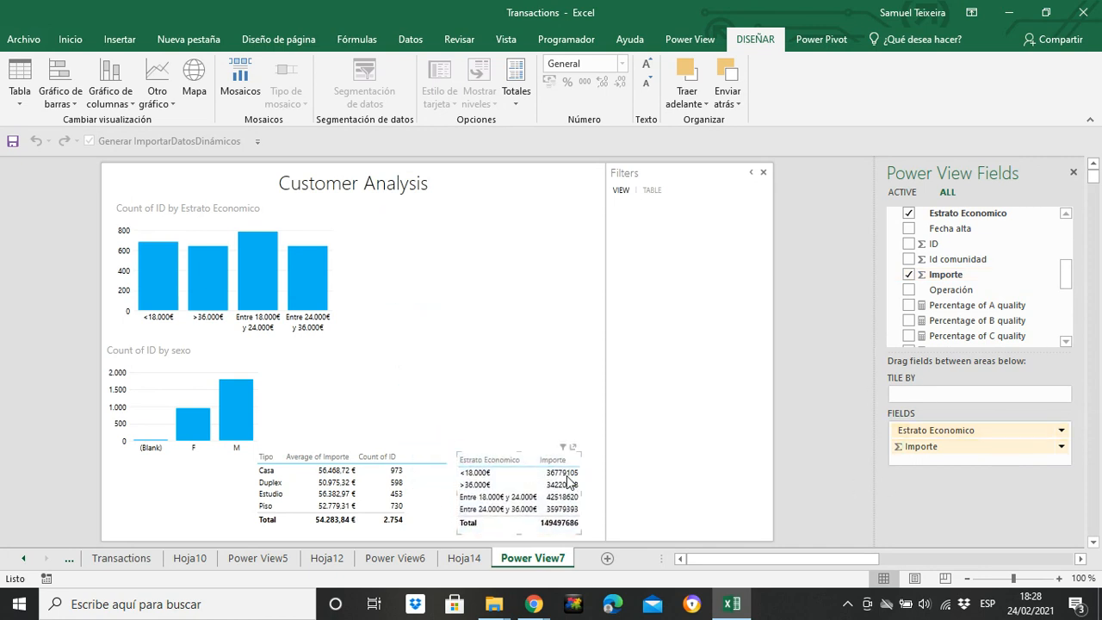
Summarize Importe in the Estrato Economico table as Average and format it as Accounting in euros
{"action": "left_click", "coordinate": [1061, 446]}
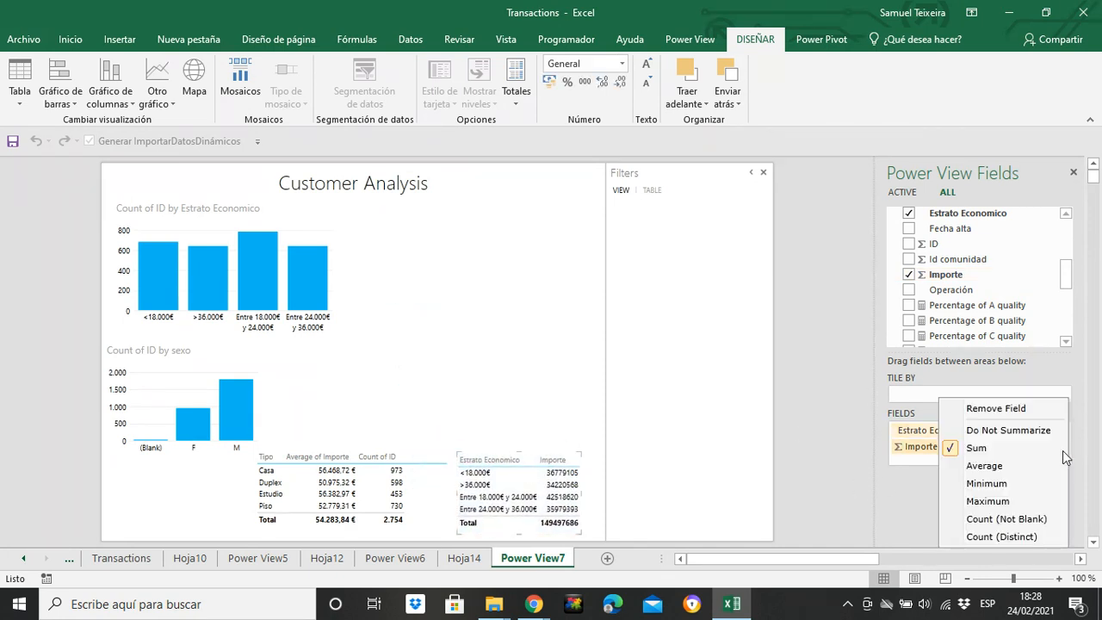
{"action": "left_click", "coordinate": [1007, 467]}
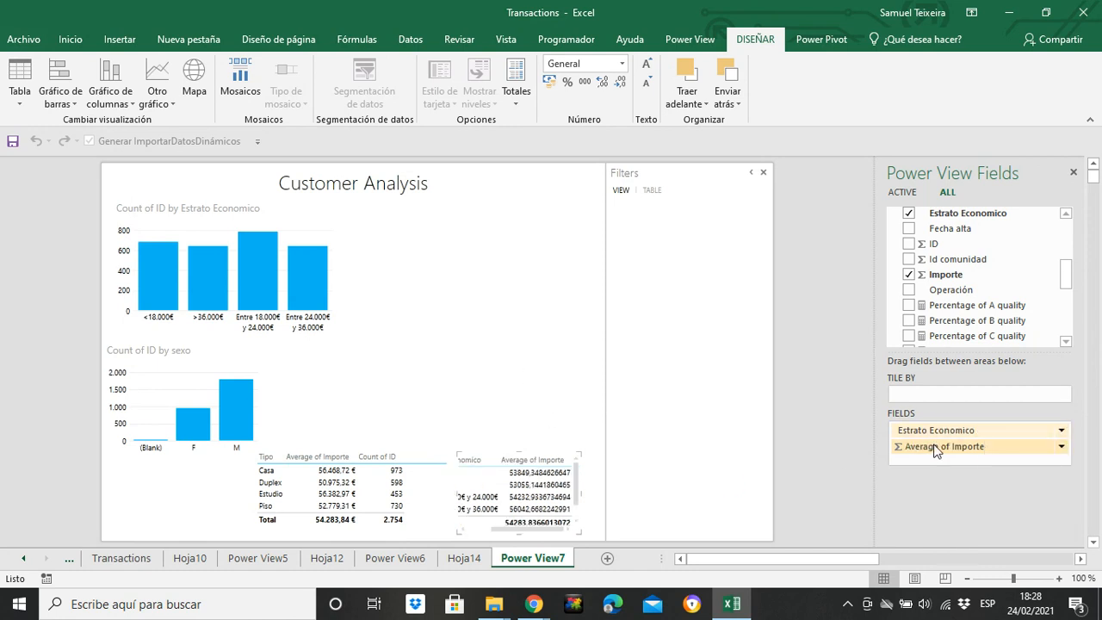
{"action": "left_click", "coordinate": [549, 80]}
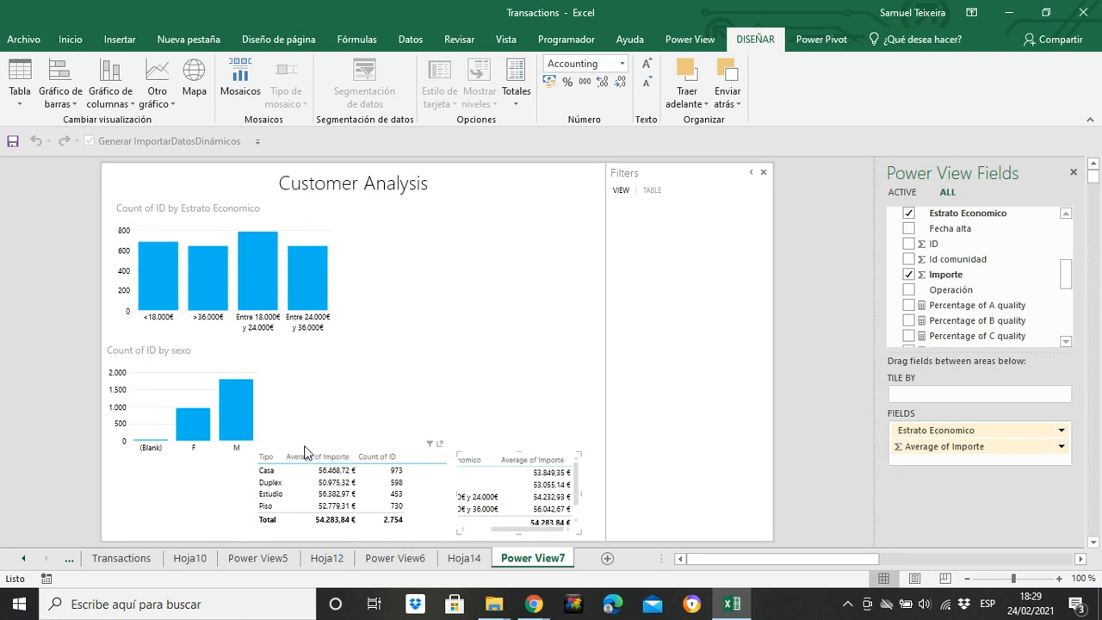
Move the Estrato Economico and sexo charts up slightly, and shift the Tipo table left beneath the sexo chart
{"action": "left_click", "coordinate": [337, 215]}
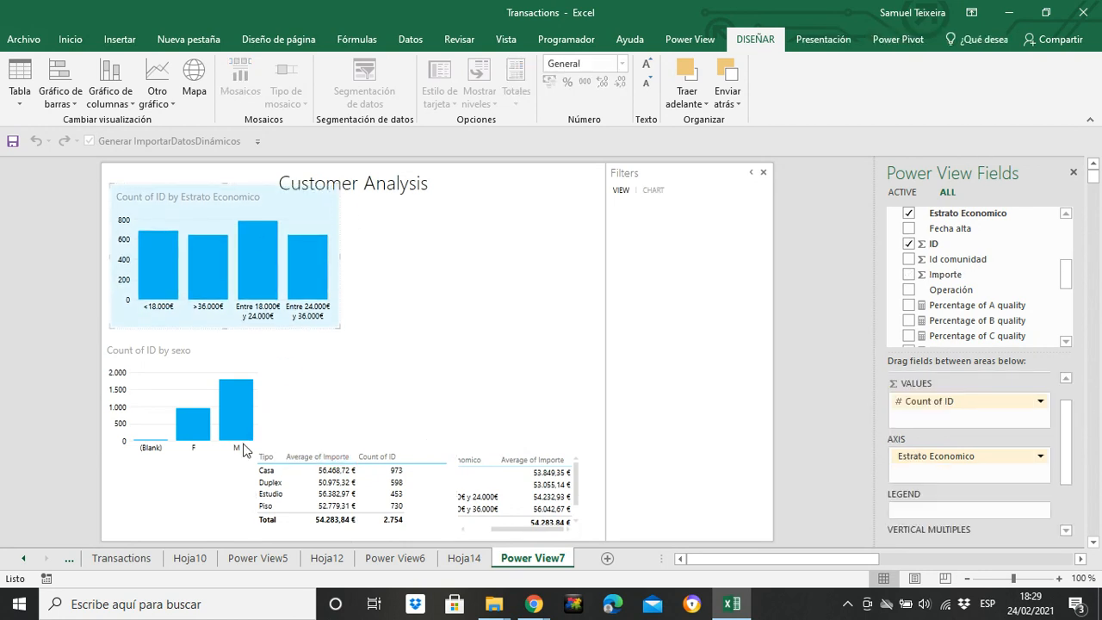
{"action": "left_click_drag", "start_coordinate": [266, 368], "coordinate": [266, 348]}
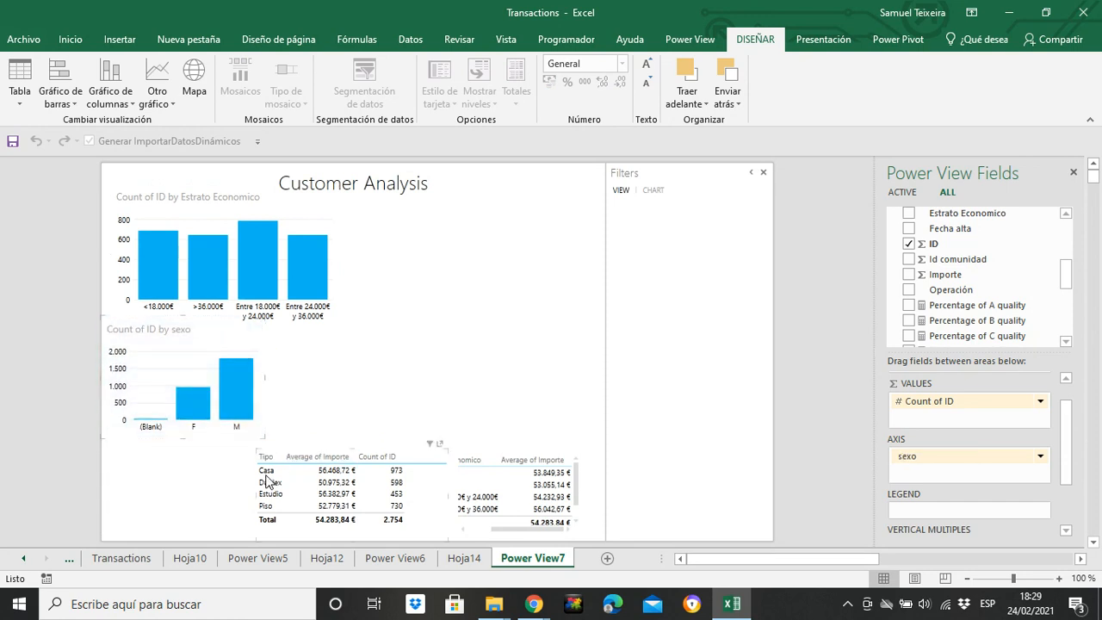
{"action": "left_click_drag", "start_coordinate": [264, 483], "coordinate": [143, 493]}
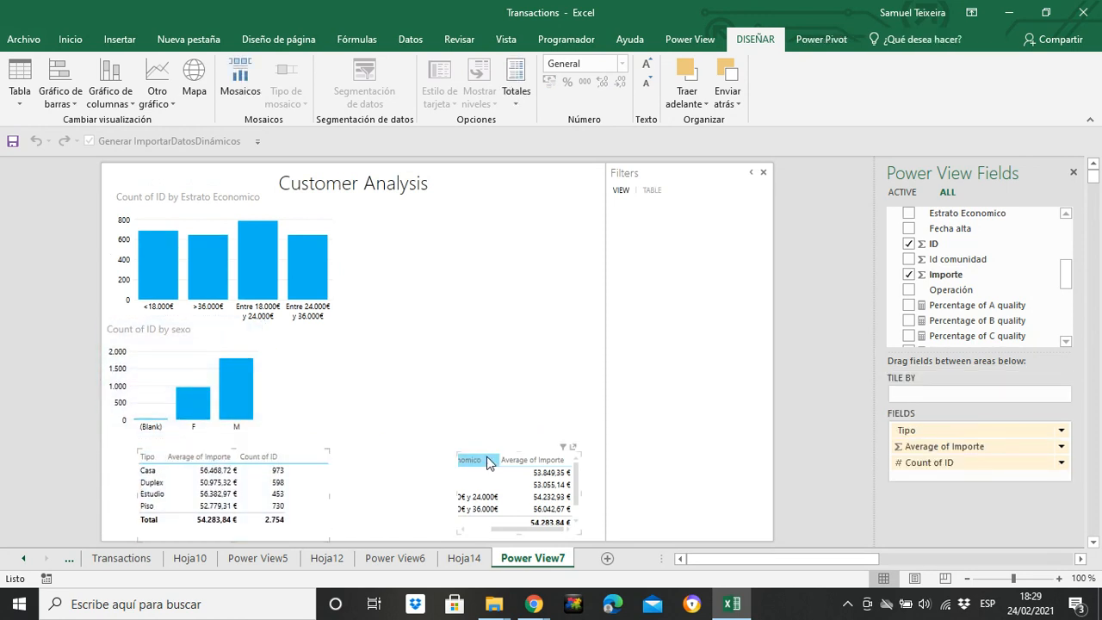
Widen the Estrato Economico table until its columns and rows fit, and place it directly beside the Tipo table at the original text size
{"action": "left_click_drag", "start_coordinate": [454, 487], "coordinate": [428, 491]}
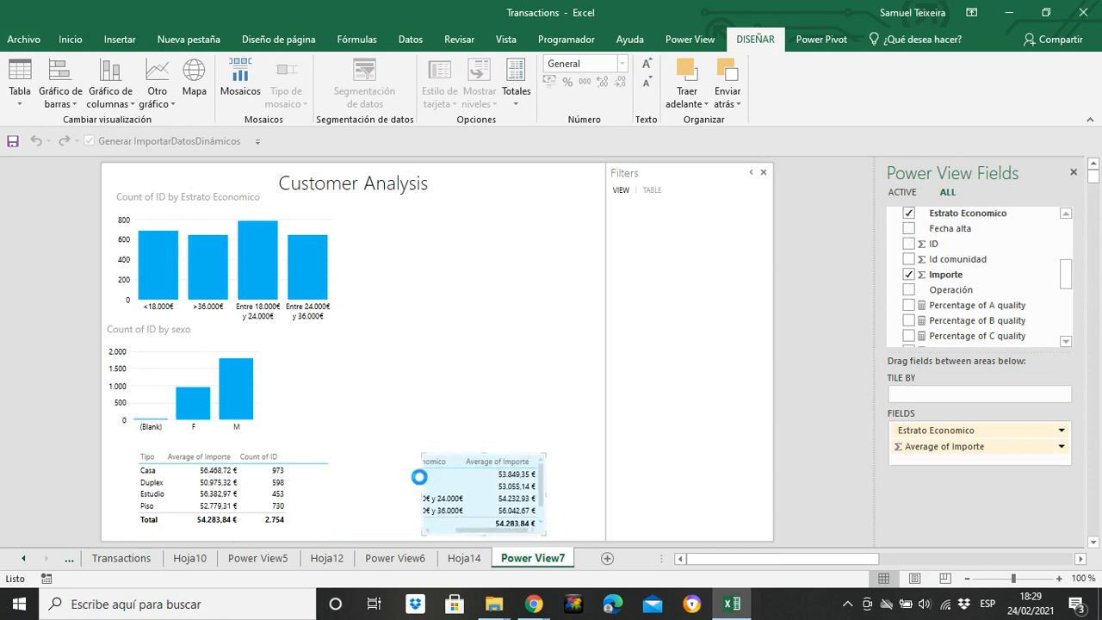
{"action": "left_click_drag", "start_coordinate": [421, 496], "coordinate": [335, 497]}
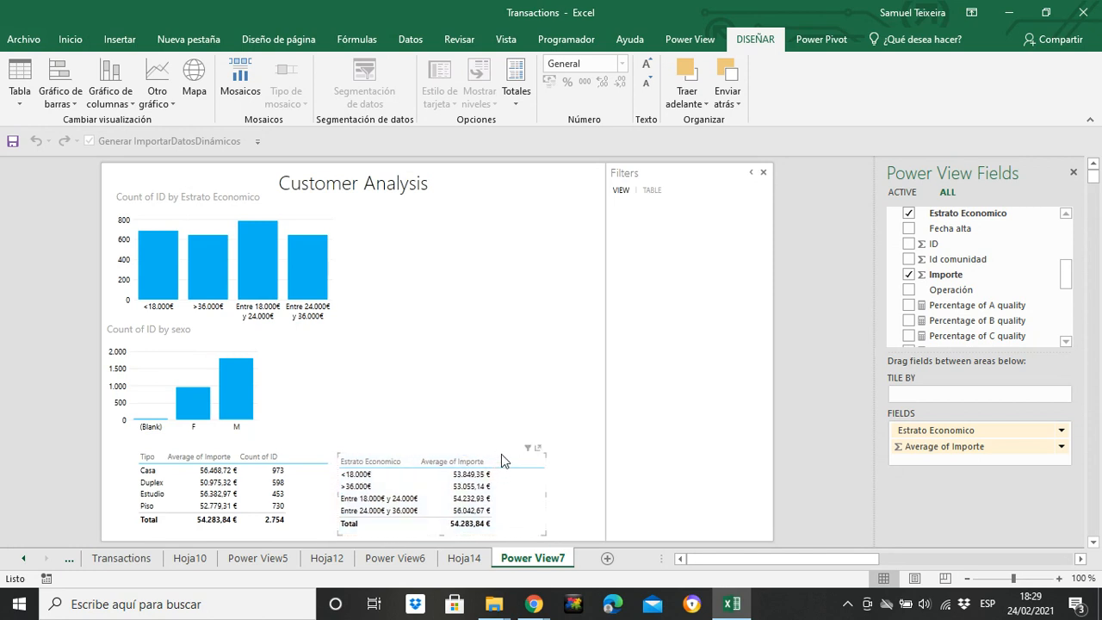
{"action": "left_click", "coordinate": [647, 64]}
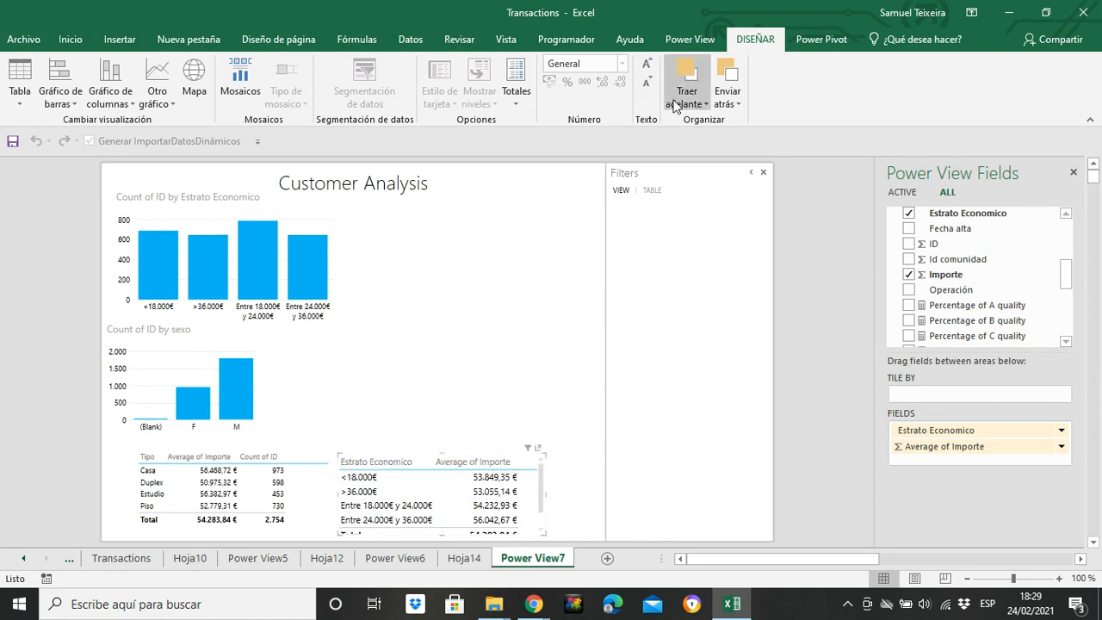
{"action": "left_click", "coordinate": [647, 83]}
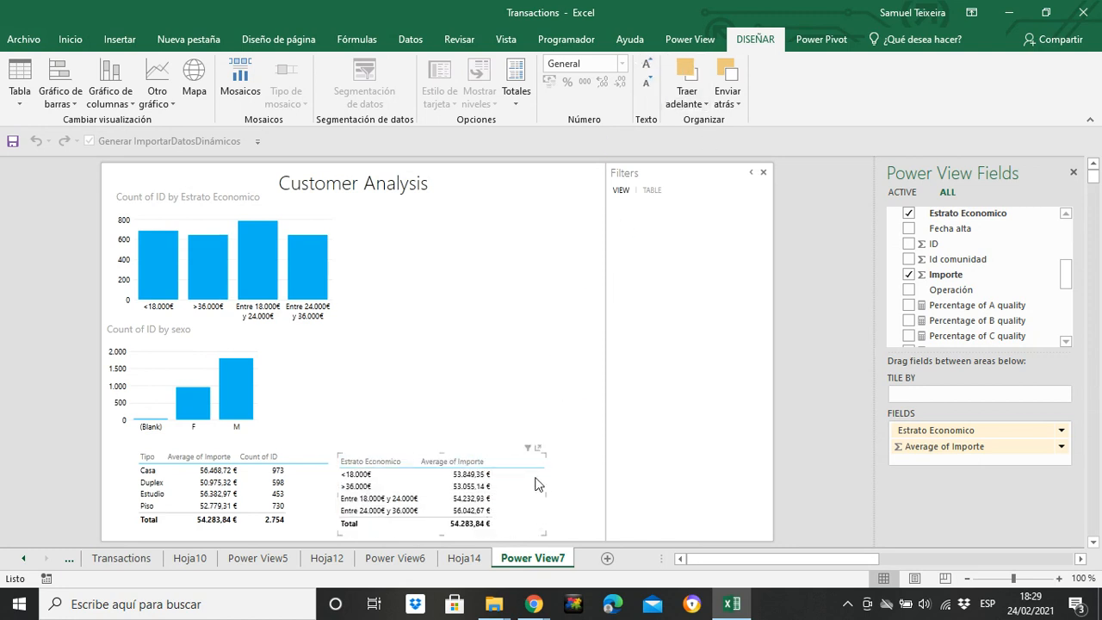
{"action": "left_click_drag", "start_coordinate": [547, 479], "coordinate": [540, 474]}
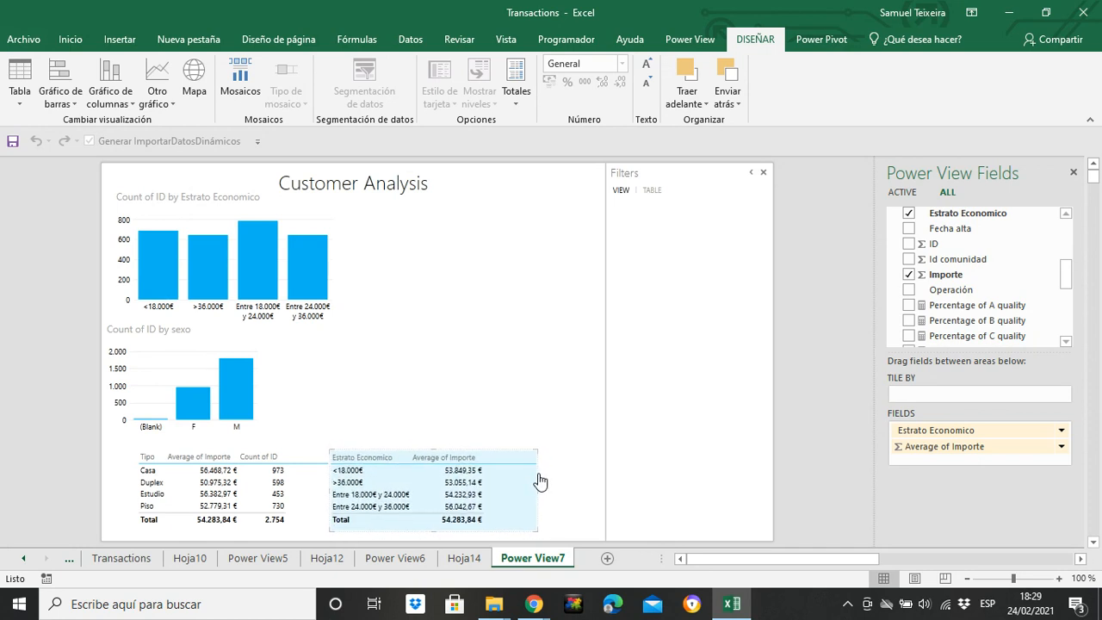
{"action": "left_click", "coordinate": [558, 486]}
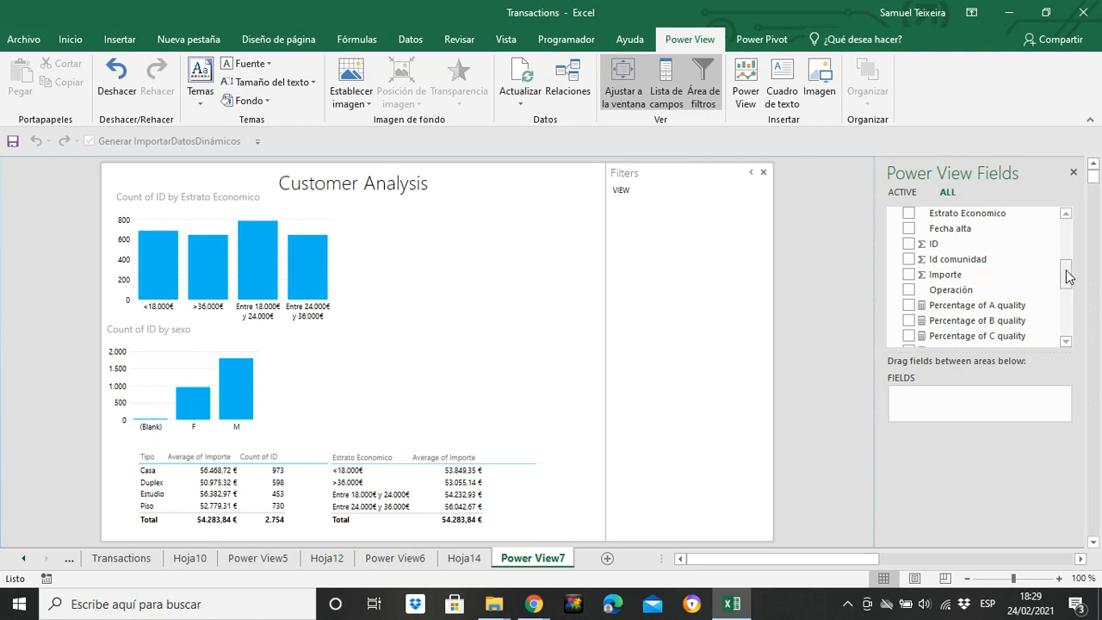
Add Provincia from Transacciones1 as a filter for the whole view
{"action": "left_click_drag", "start_coordinate": [1067, 275], "coordinate": [1067, 282]}
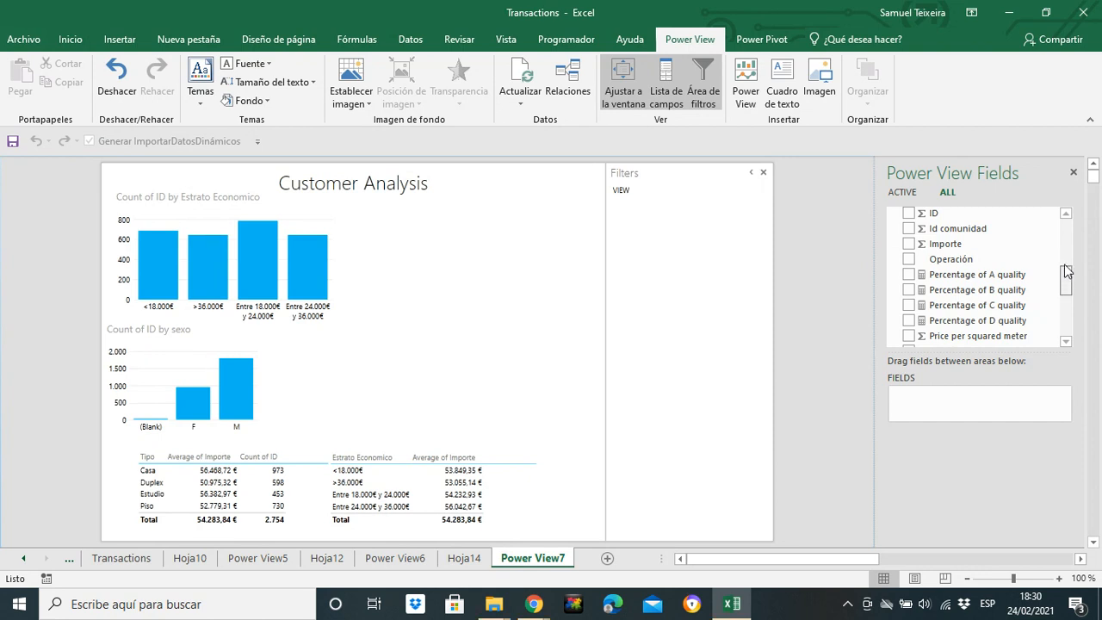
{"action": "scroll", "coordinate": [1067, 270], "scroll_direction": "up", "scroll_amount": 2}
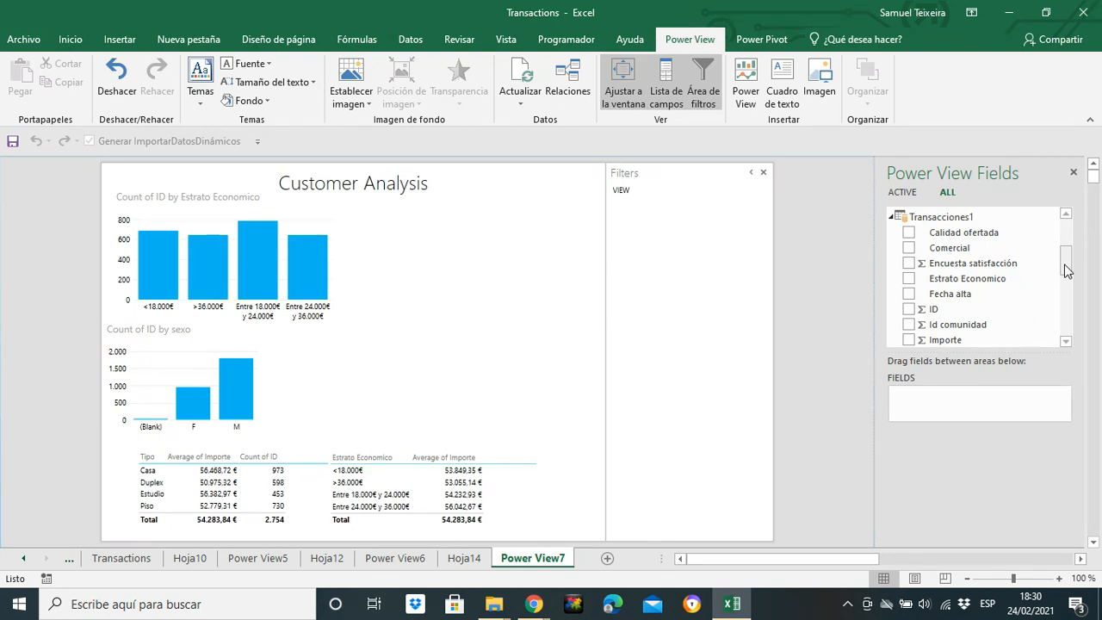
{"action": "scroll", "coordinate": [1067, 271], "scroll_direction": "down", "scroll_amount": 5}
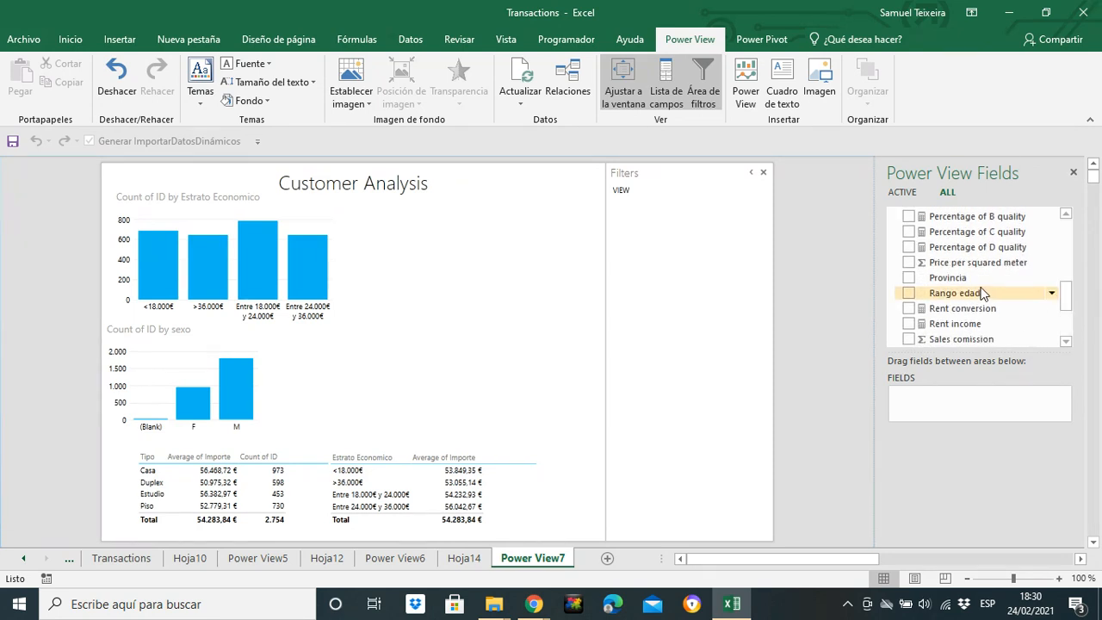
{"action": "left_click_drag", "start_coordinate": [976, 284], "coordinate": [669, 258]}
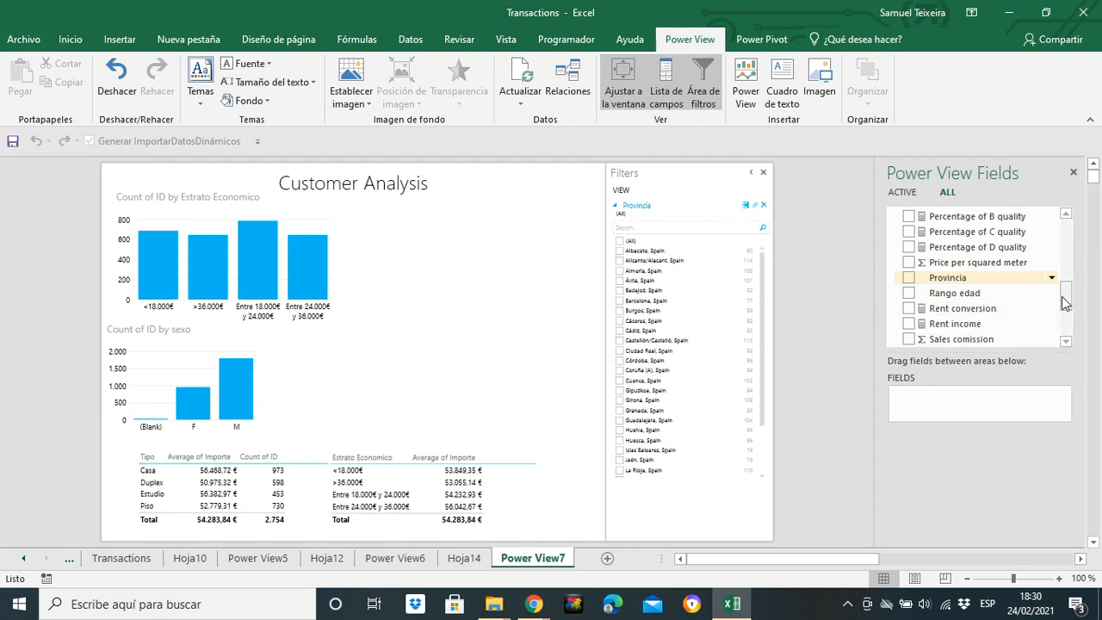
Add Operación as a filter for the whole view and restrict it to Compra
{"action": "left_click_drag", "start_coordinate": [1066, 300], "coordinate": [1066, 319]}
{"action": "left_click_drag", "start_coordinate": [1066, 332], "coordinate": [1065, 280]}
{"action": "left_click_drag", "start_coordinate": [986, 285], "coordinate": [748, 276]}
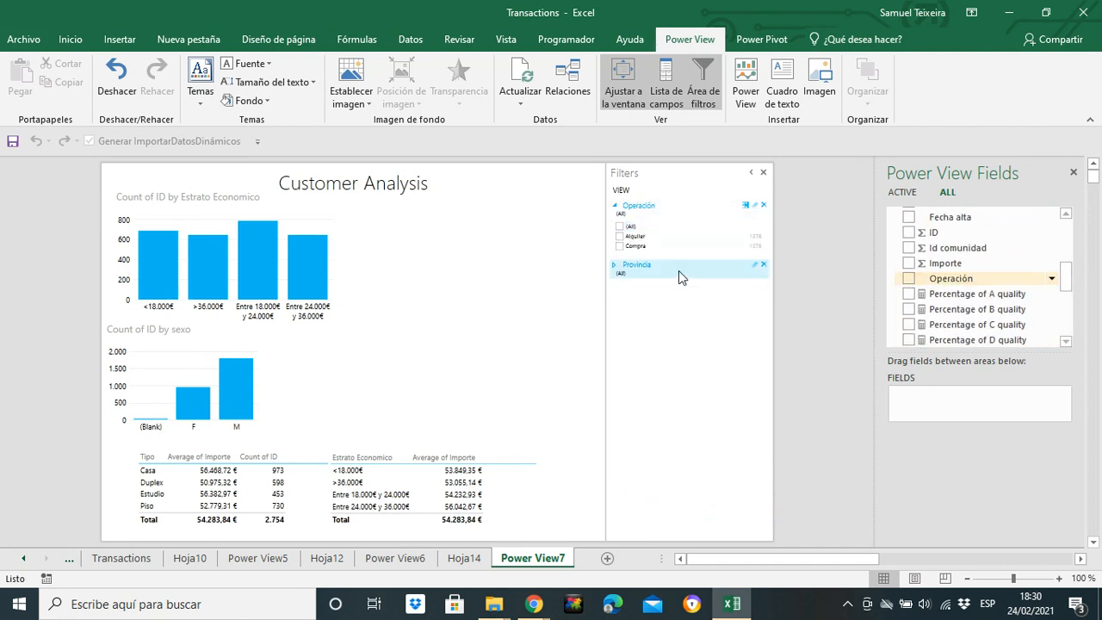
{"action": "left_click", "coordinate": [619, 247]}
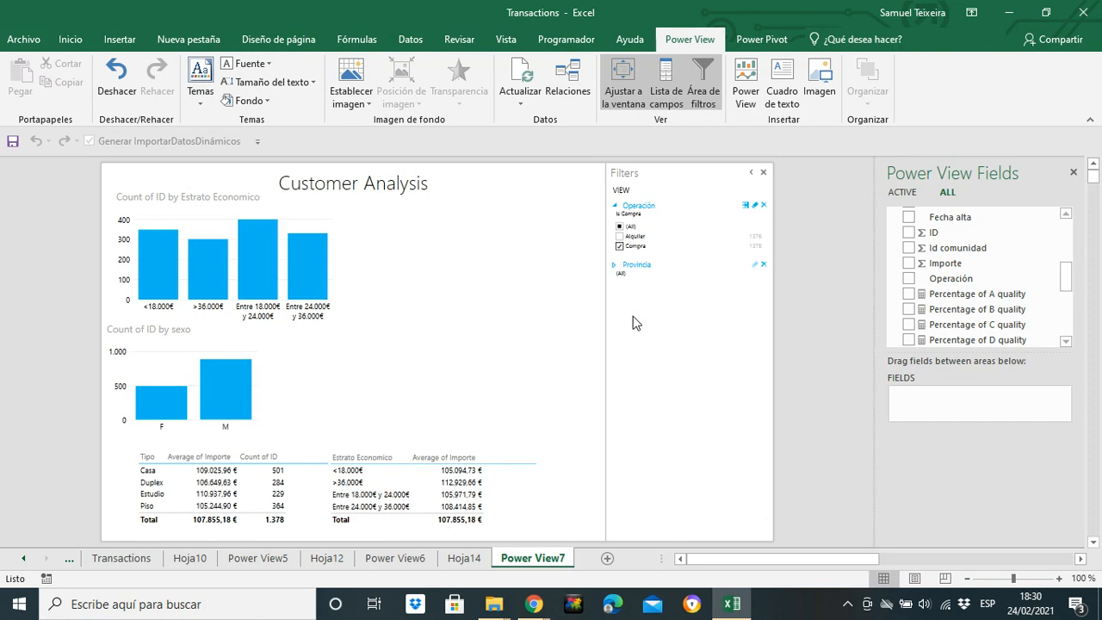
Add Tipo as a filter for the whole view and restrict it to Piso
{"action": "left_click_drag", "start_coordinate": [1071, 278], "coordinate": [1067, 318]}
{"action": "left_click_drag", "start_coordinate": [960, 312], "coordinate": [652, 319]}
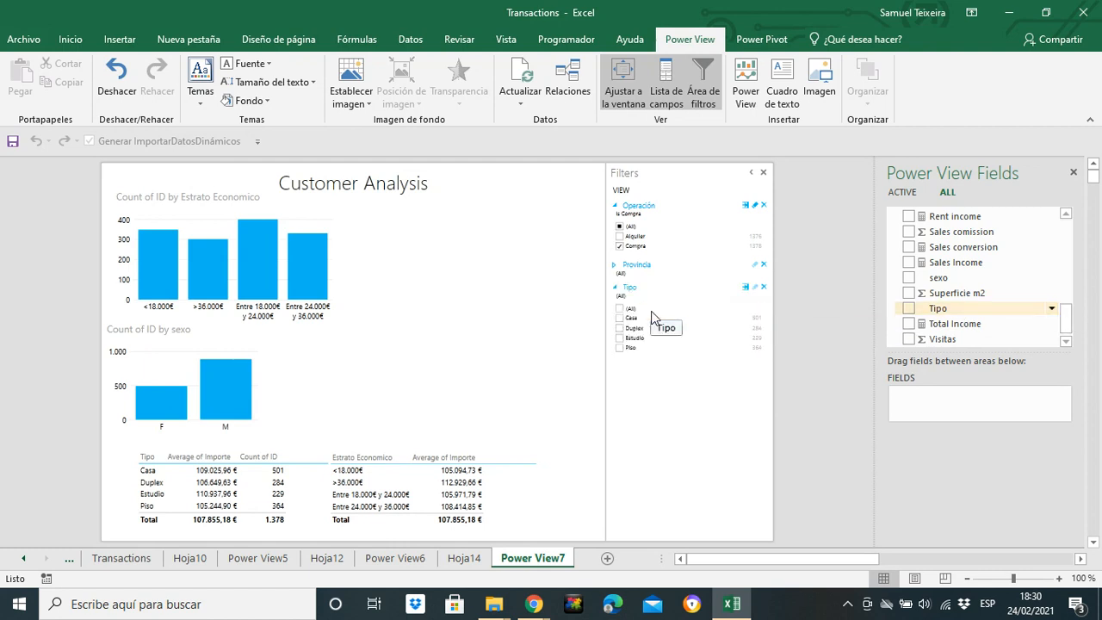
{"action": "left_click", "coordinate": [620, 348]}
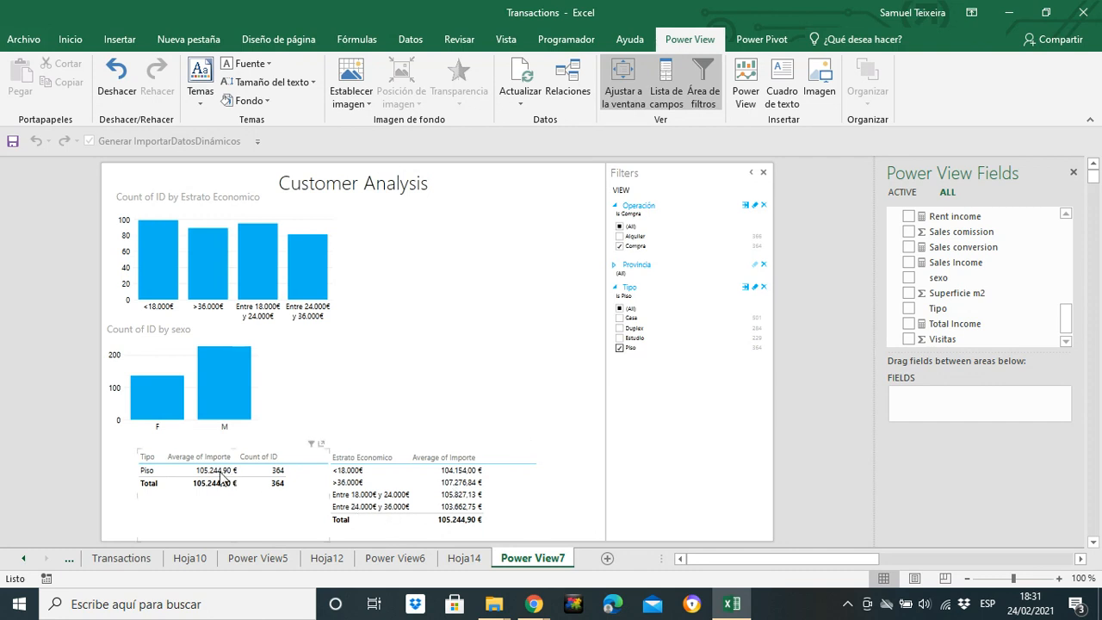
Clear the Tipo and Operación filters, check the report filtered by Piso alone, and remove that selection
{"action": "left_click", "coordinate": [755, 290]}
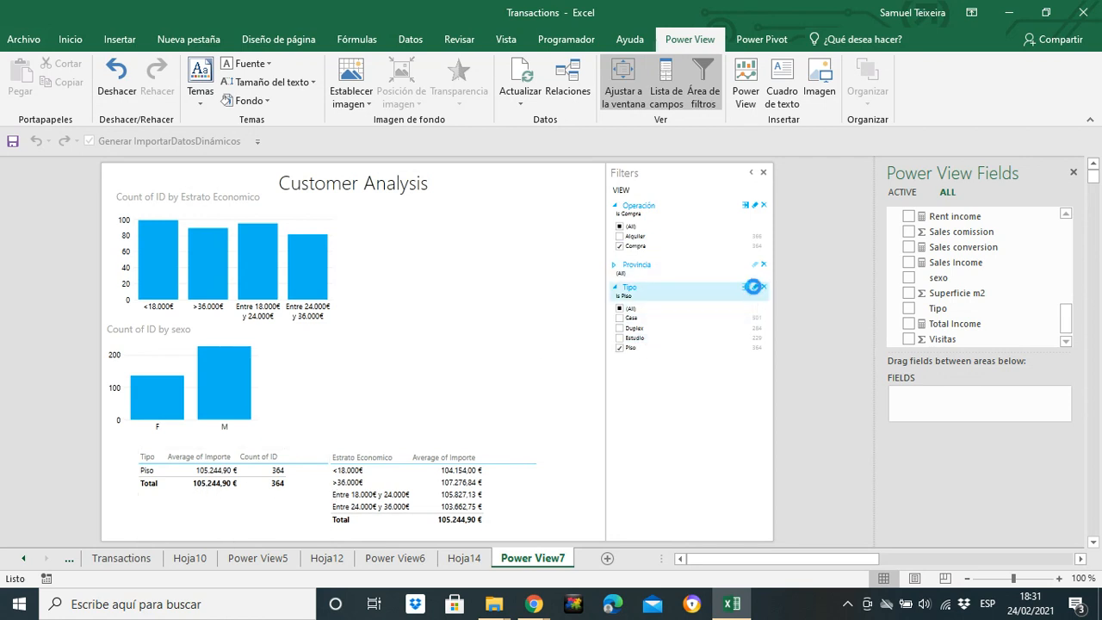
{"action": "left_click", "coordinate": [755, 207]}
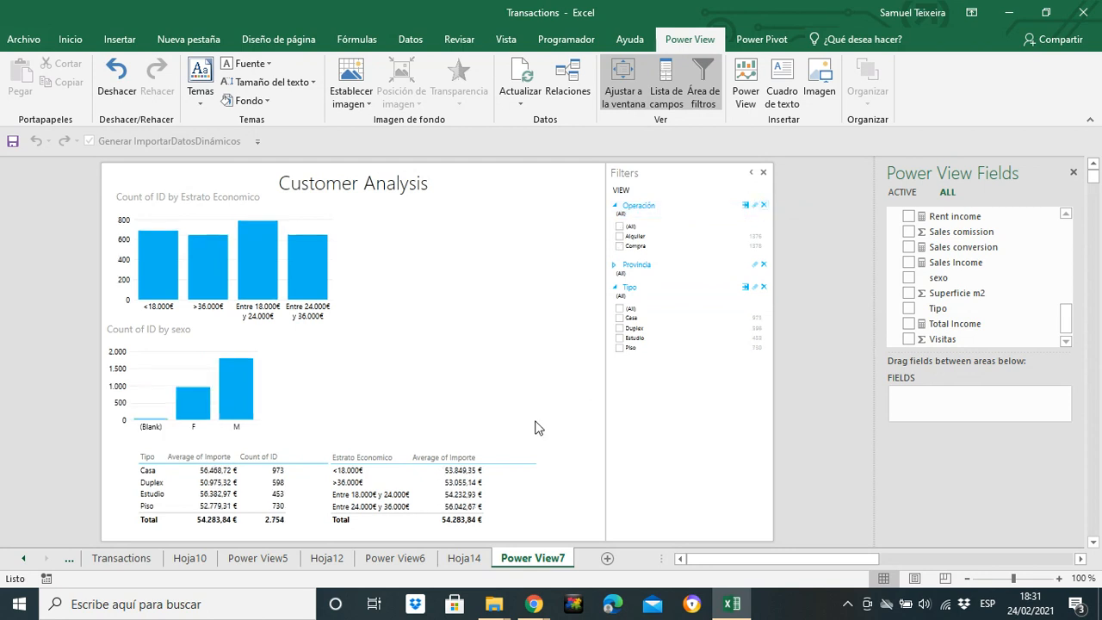
{"action": "left_click", "coordinate": [620, 348]}
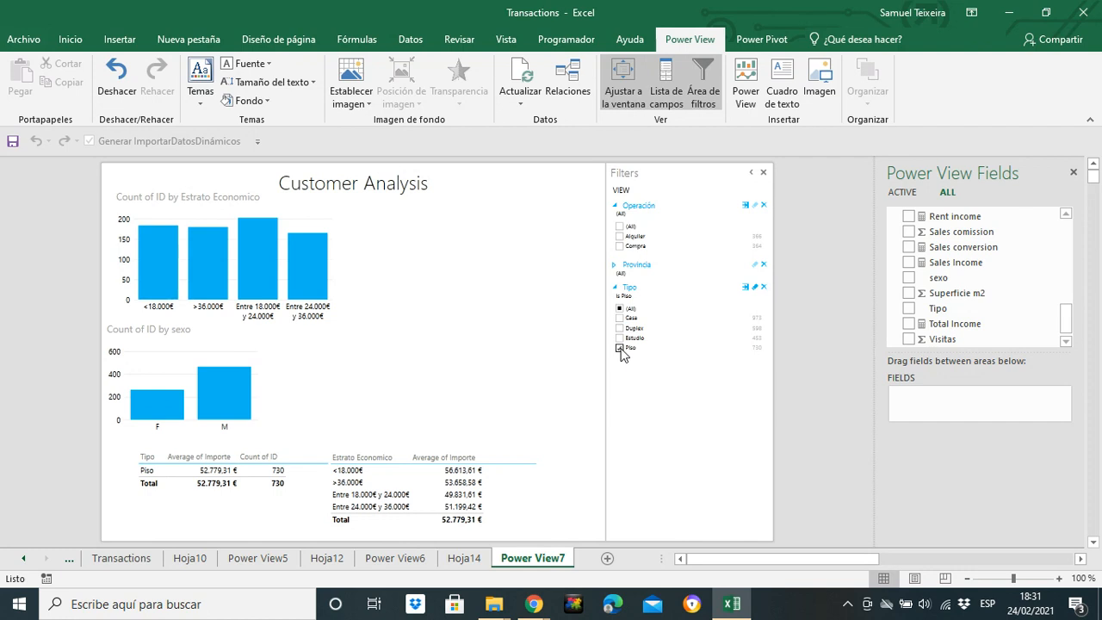
{"action": "left_click", "coordinate": [620, 349]}
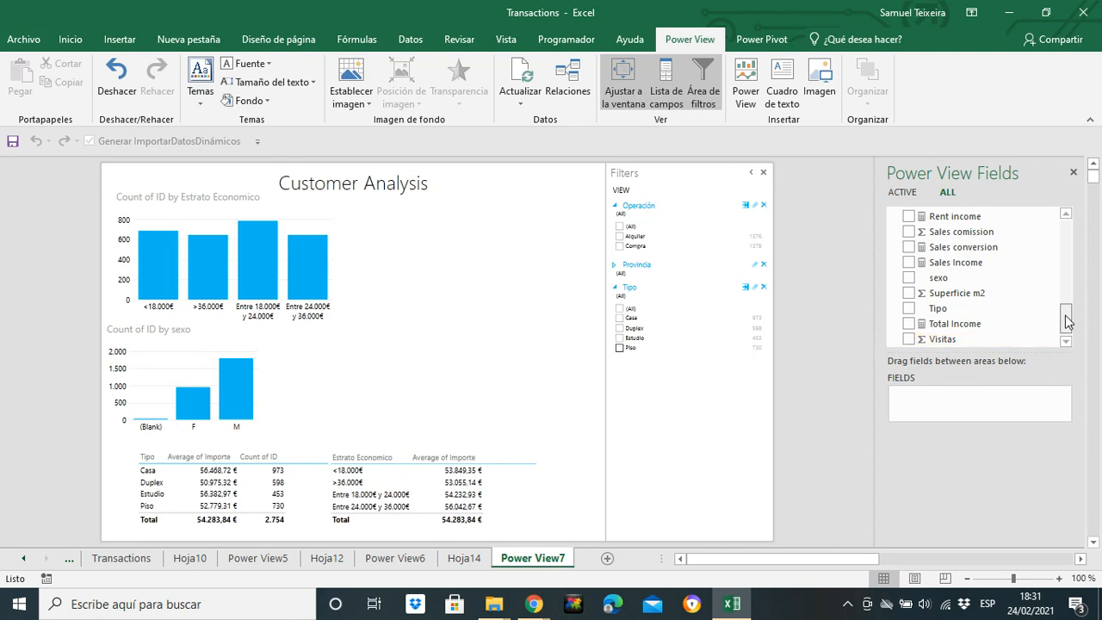
Add a new table to the report with the Rango edad and ID fields
{"action": "left_click_drag", "start_coordinate": [1066, 319], "coordinate": [1065, 303]}
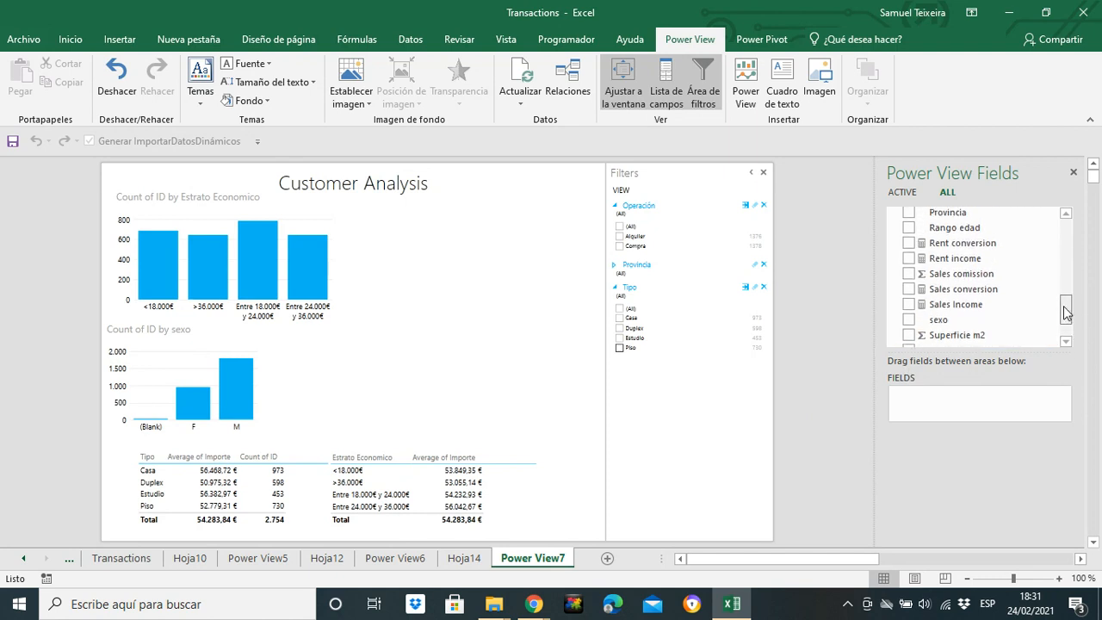
{"action": "left_click", "coordinate": [908, 229]}
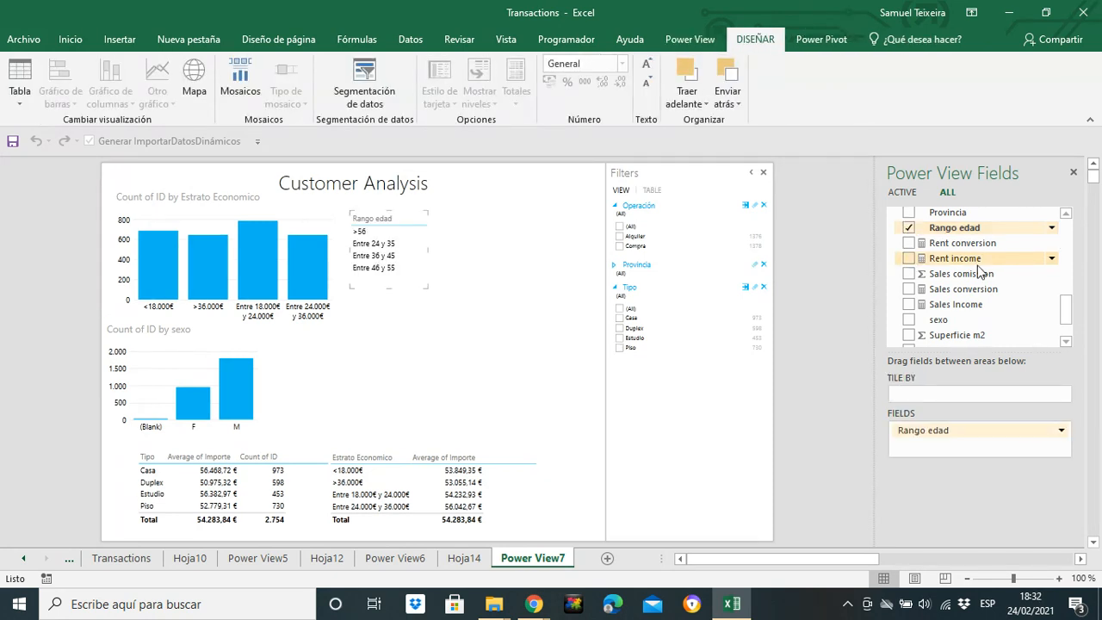
{"action": "left_click_drag", "start_coordinate": [1065, 319], "coordinate": [1066, 287]}
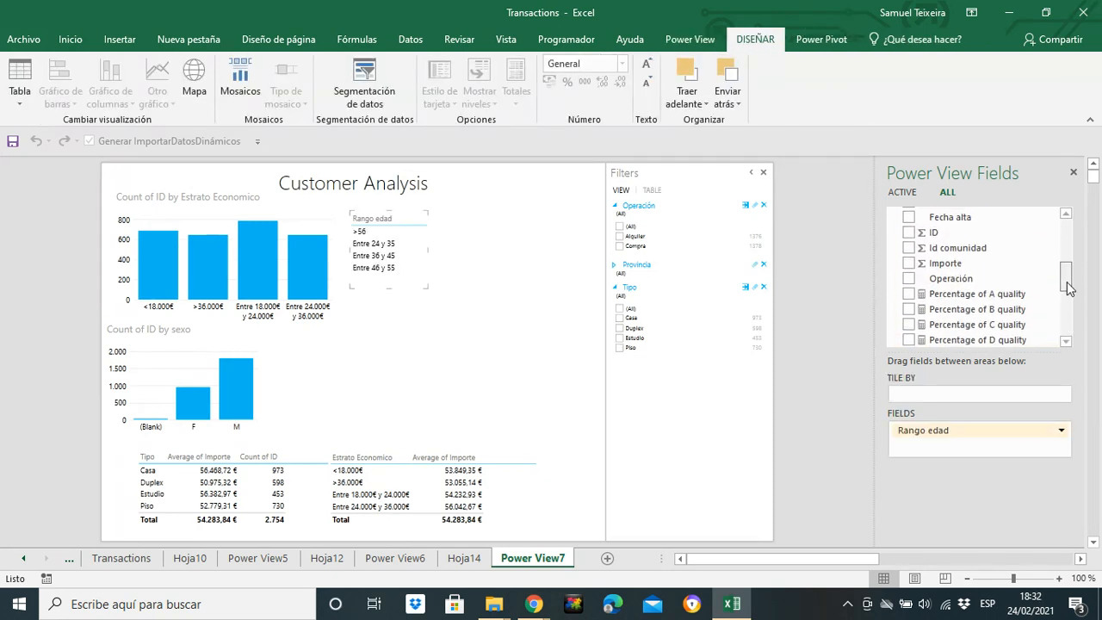
{"action": "left_click", "coordinate": [909, 233]}
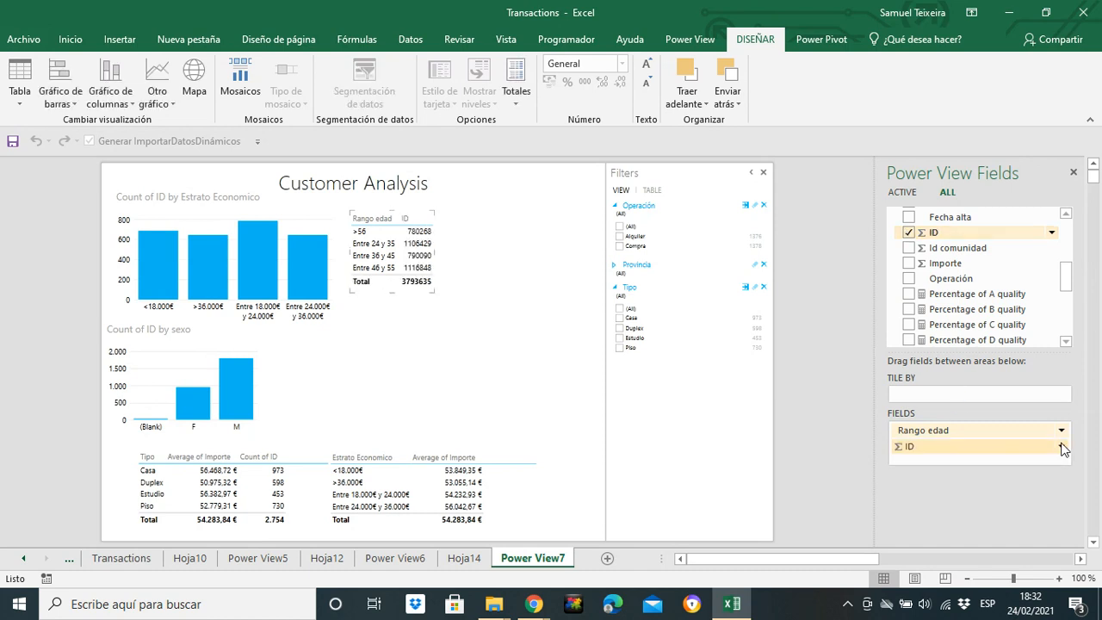
Summarize the ID field in the Rango edad table as Count (Distinct)
{"action": "left_click", "coordinate": [1062, 446]}
{"action": "left_click", "coordinate": [1026, 436]}
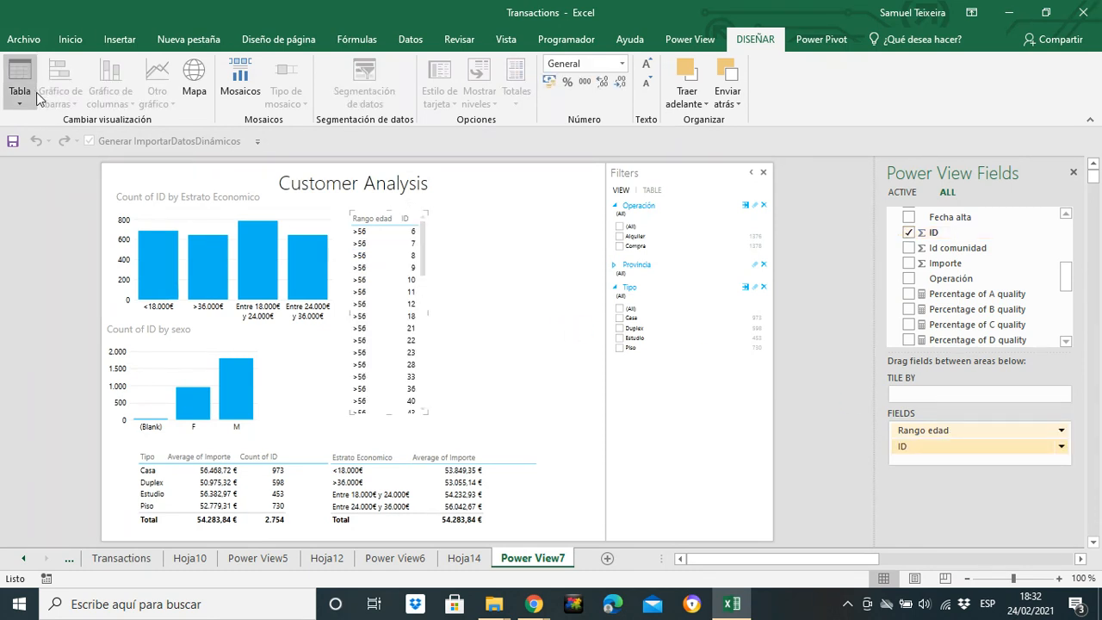
{"action": "left_click", "coordinate": [430, 300]}
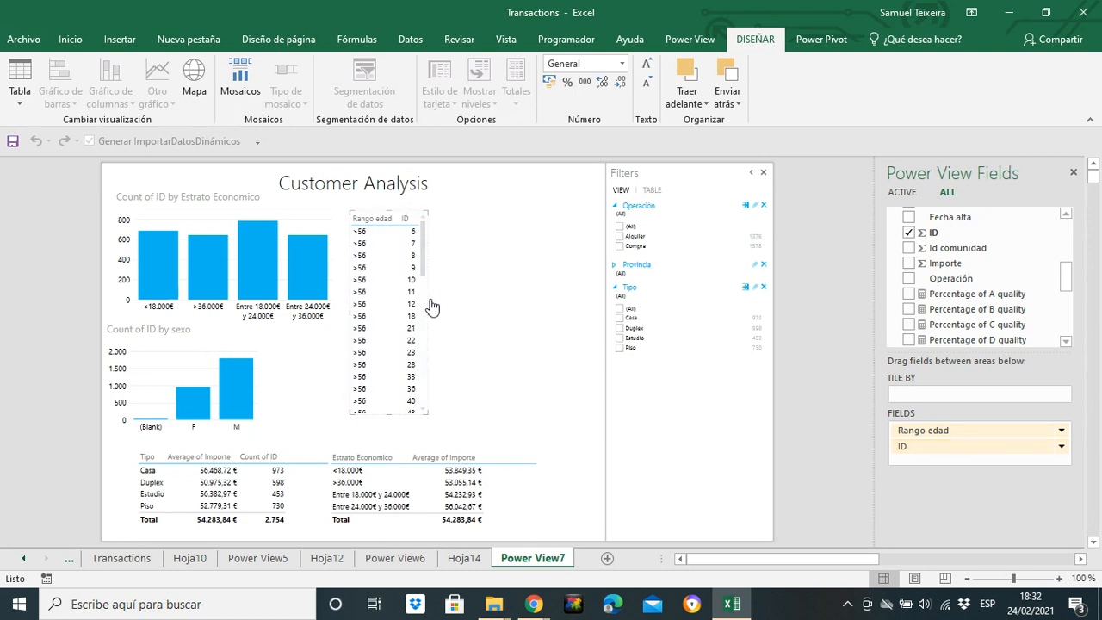
{"action": "left_click", "coordinate": [430, 301]}
{"action": "left_click", "coordinate": [1061, 446]}
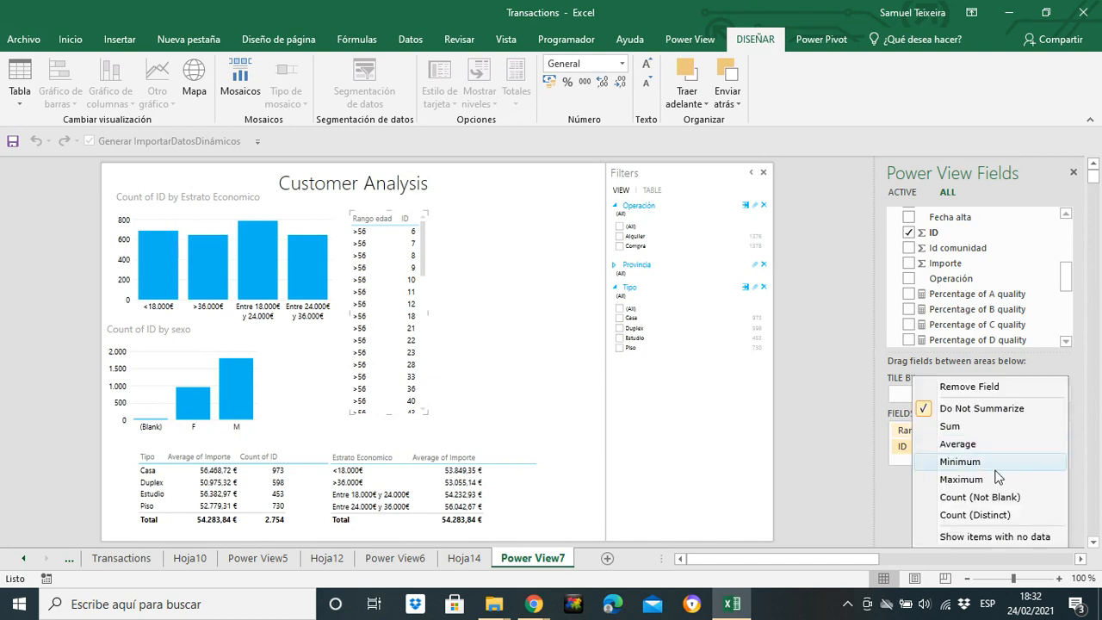
{"action": "left_click", "coordinate": [960, 515]}
Convert the Rango edad table to an enlarged stacked column chart placed just above the Estrato Economico average table
{"action": "left_click", "coordinate": [119, 105]}
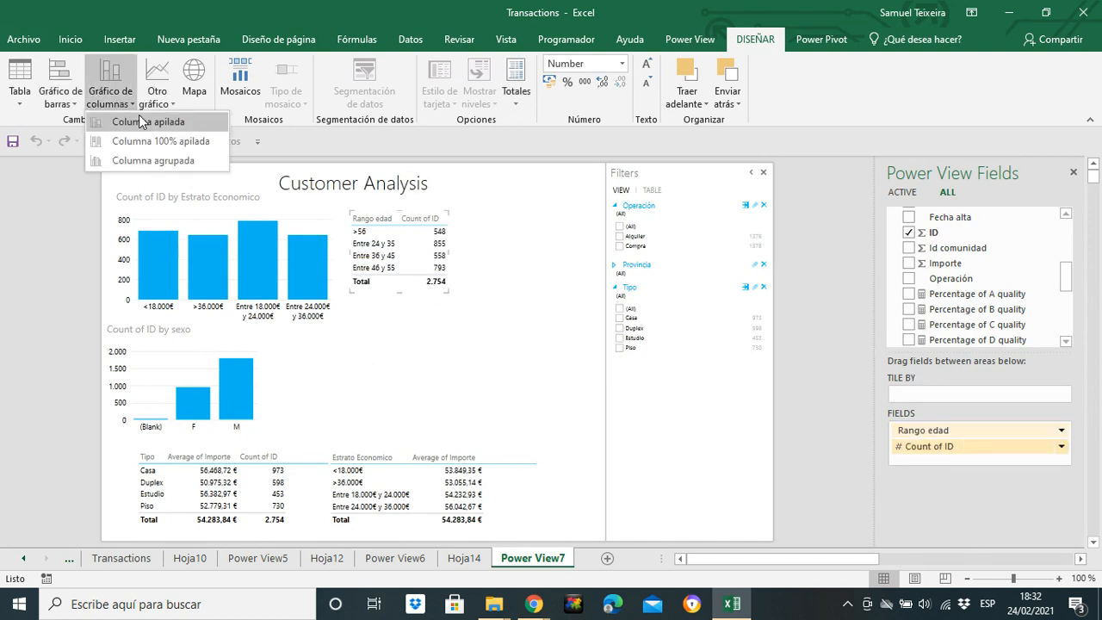
{"action": "left_click", "coordinate": [137, 118]}
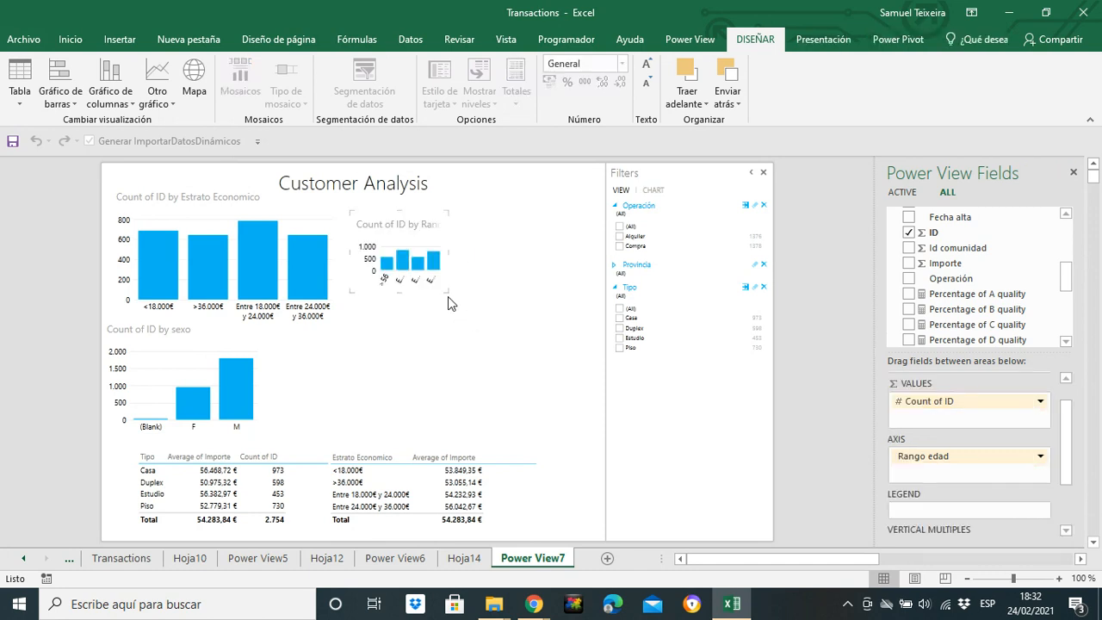
{"action": "left_click_drag", "start_coordinate": [448, 293], "coordinate": [582, 369]}
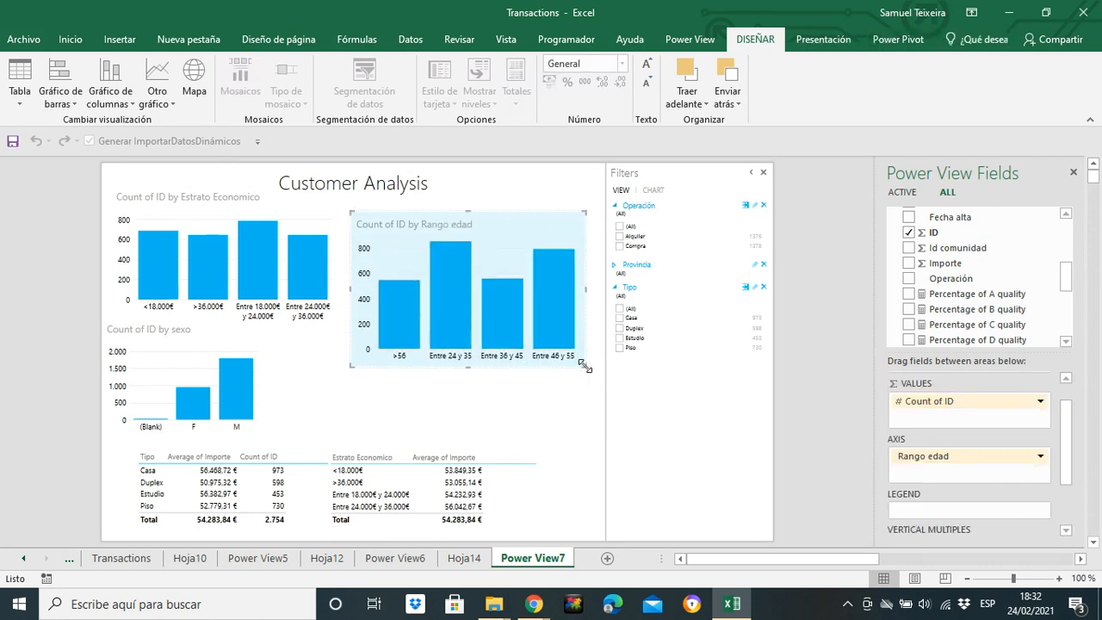
{"action": "left_click_drag", "start_coordinate": [591, 315], "coordinate": [585, 373]}
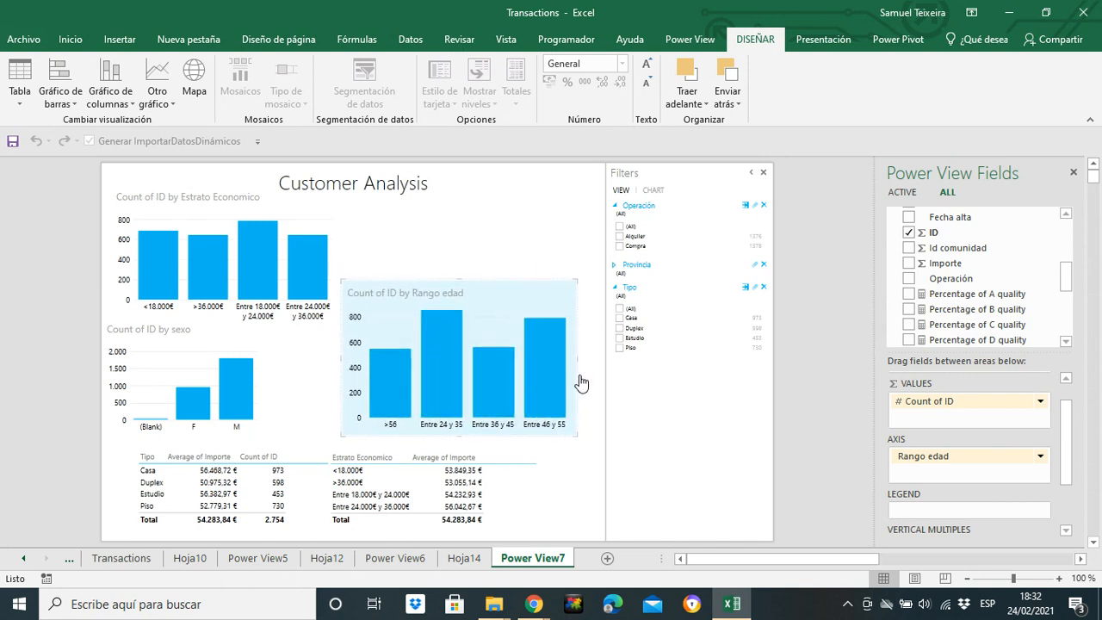
{"action": "mouse_move", "coordinate": [449, 377]}
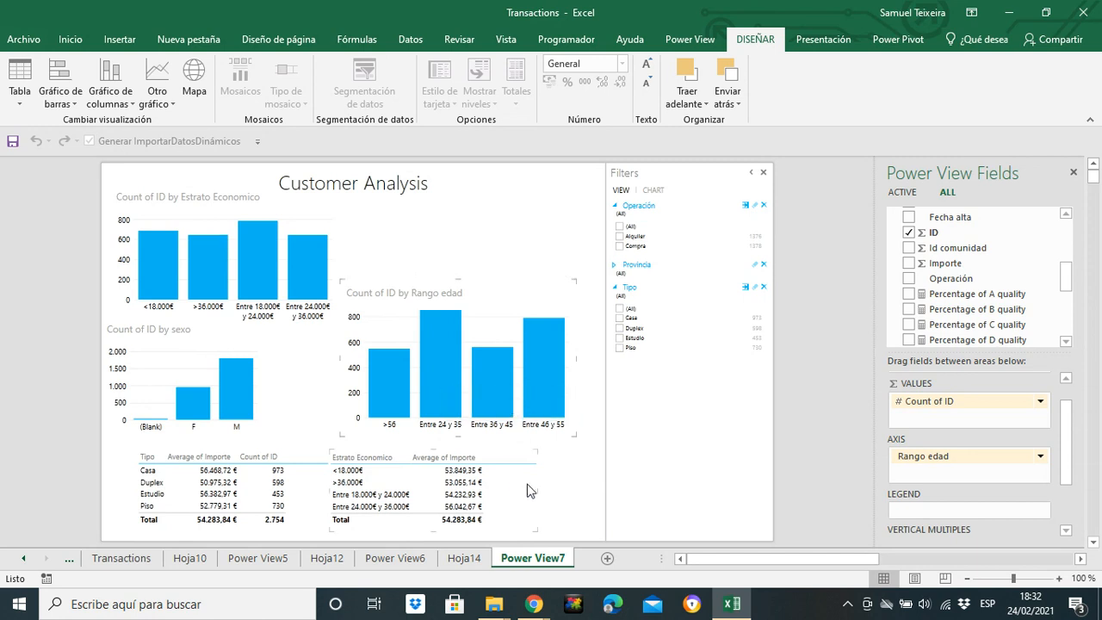
{"action": "mouse_move", "coordinate": [548, 351]}
{"action": "left_click", "coordinate": [519, 226]}
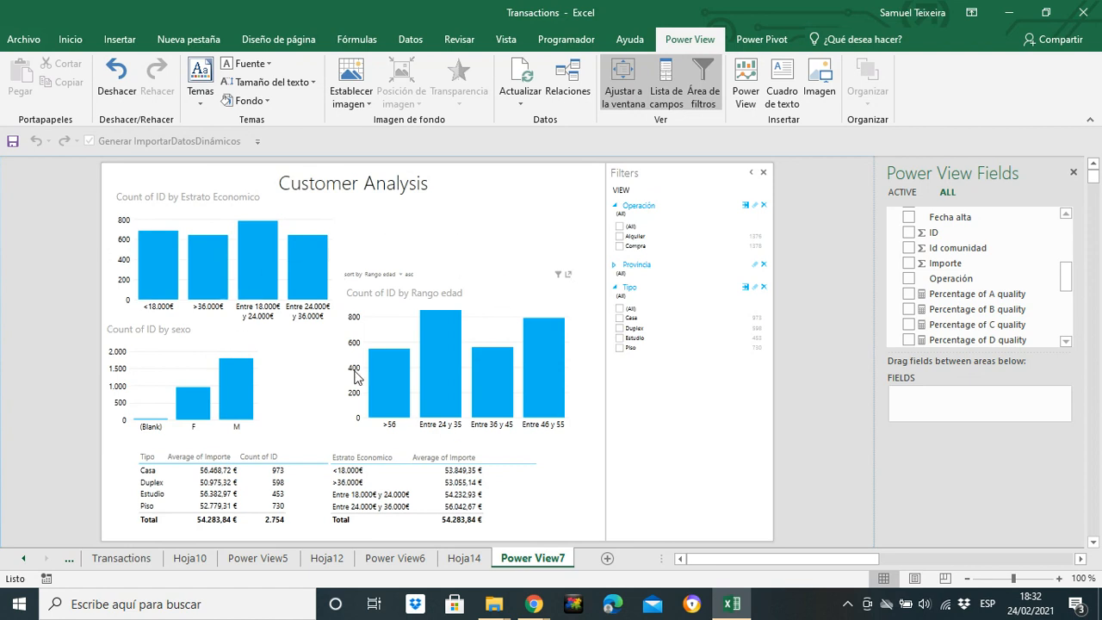
Highlight the Entre 24 y 35 age range across the report, examine the other charts, and clear the highlight
{"action": "mouse_move", "coordinate": [430, 353]}
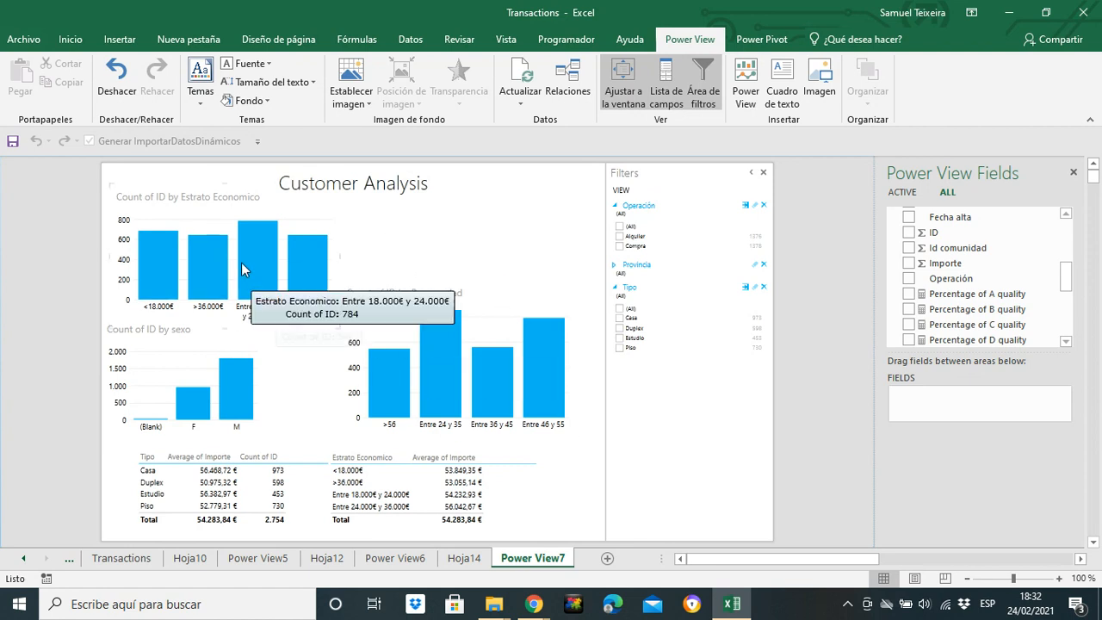
{"action": "left_click", "coordinate": [446, 351]}
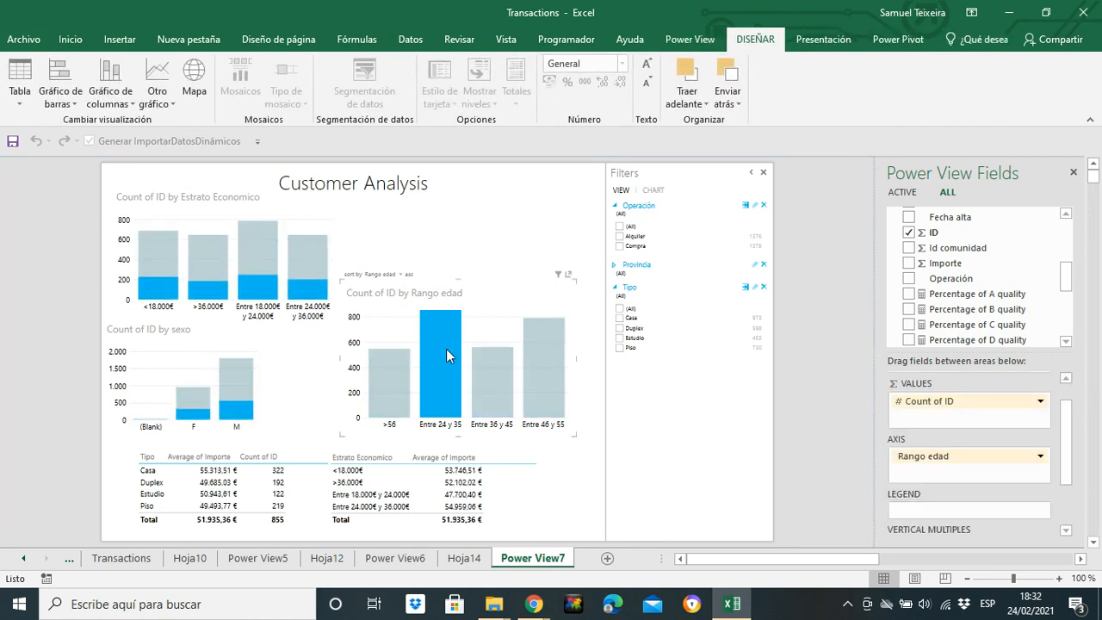
{"action": "mouse_move", "coordinate": [251, 282]}
{"action": "mouse_move", "coordinate": [443, 365]}
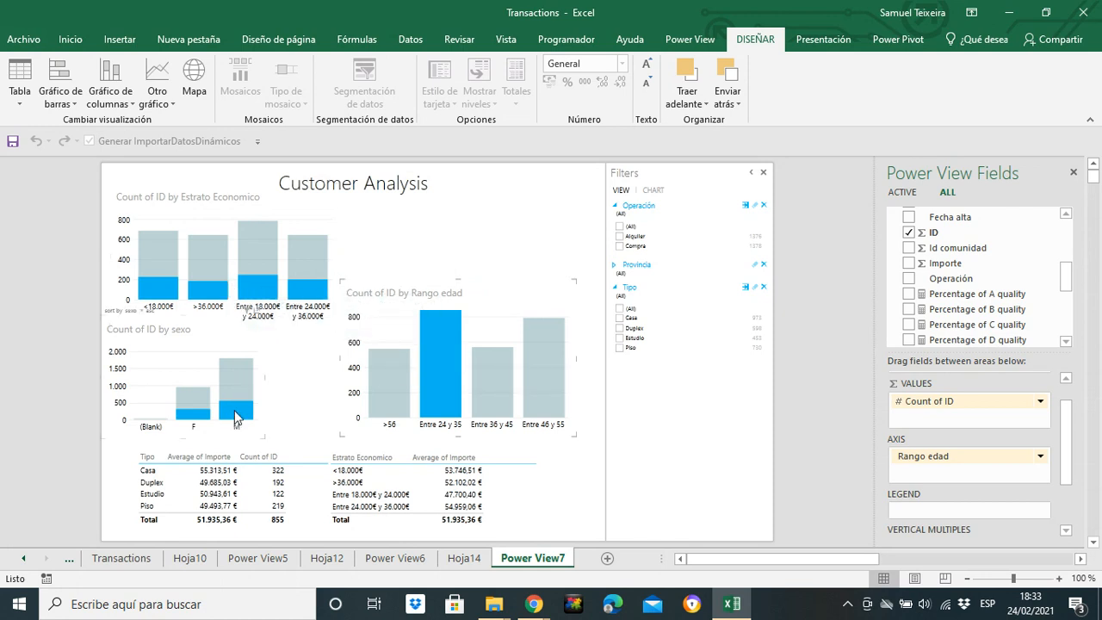
{"action": "left_click", "coordinate": [448, 373]}
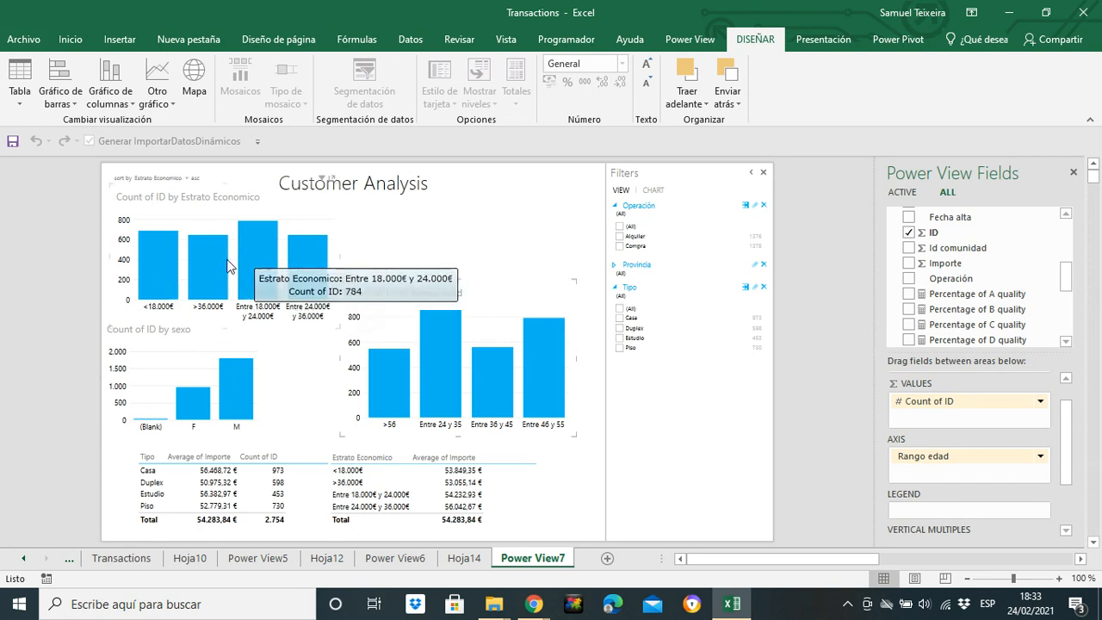
Highlight the >36.000€ economic stratum and examine its share in the sexo and Rango edad charts
{"action": "mouse_move", "coordinate": [213, 261]}
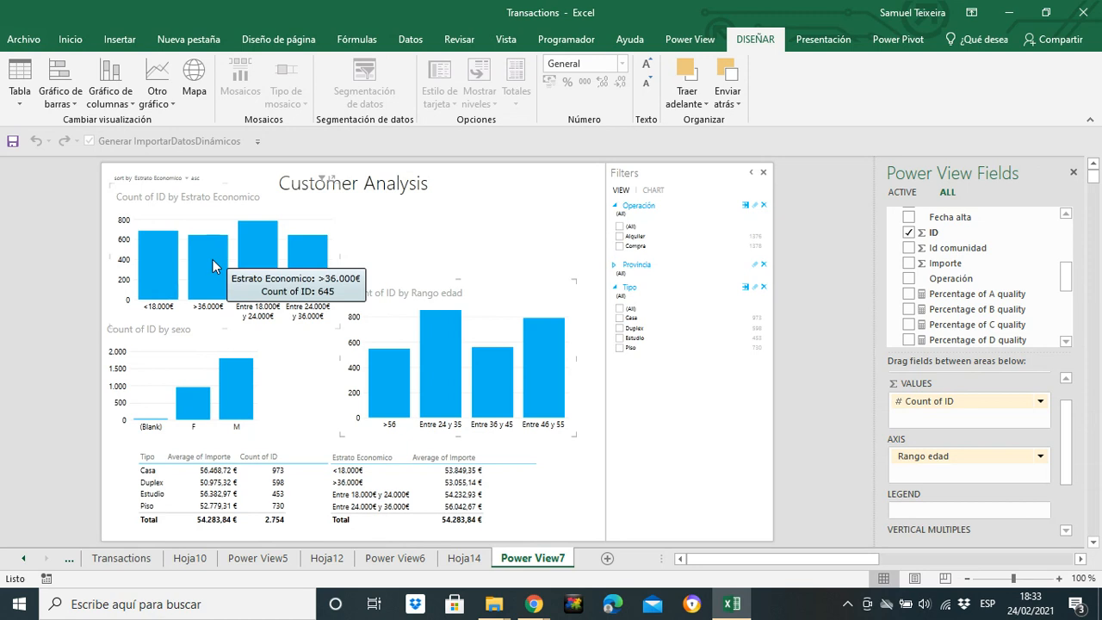
{"action": "left_click", "coordinate": [212, 259]}
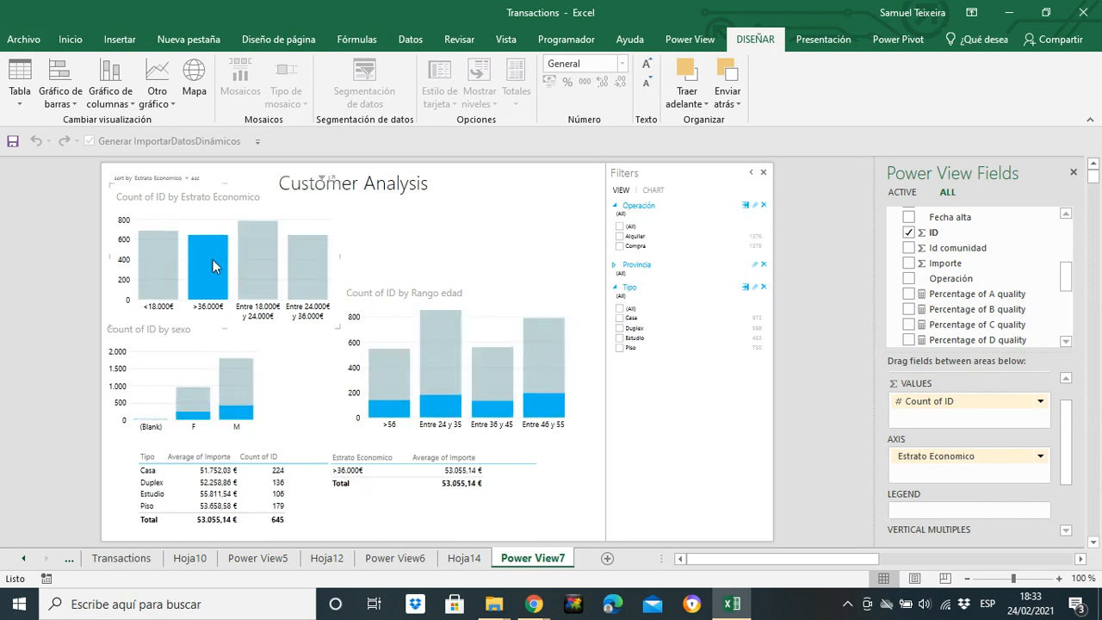
{"action": "mouse_move", "coordinate": [250, 429]}
{"action": "mouse_move", "coordinate": [454, 398]}
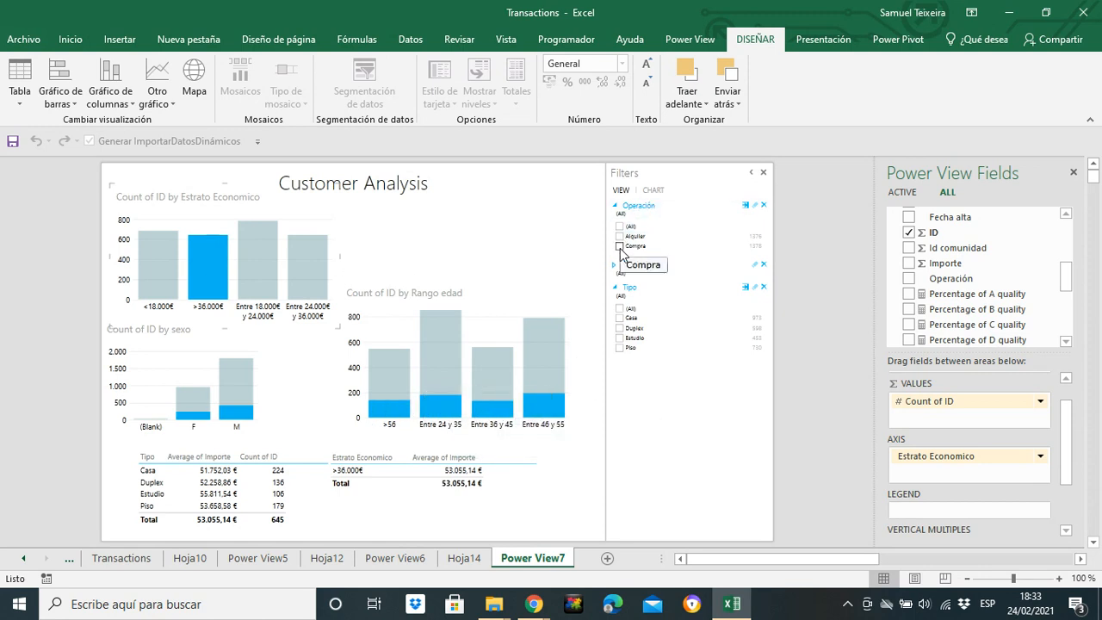
Filter the whole view to Operación Compra and highlight the >36.000€ column in the Estrato Economico chart
{"action": "left_click", "coordinate": [619, 247]}
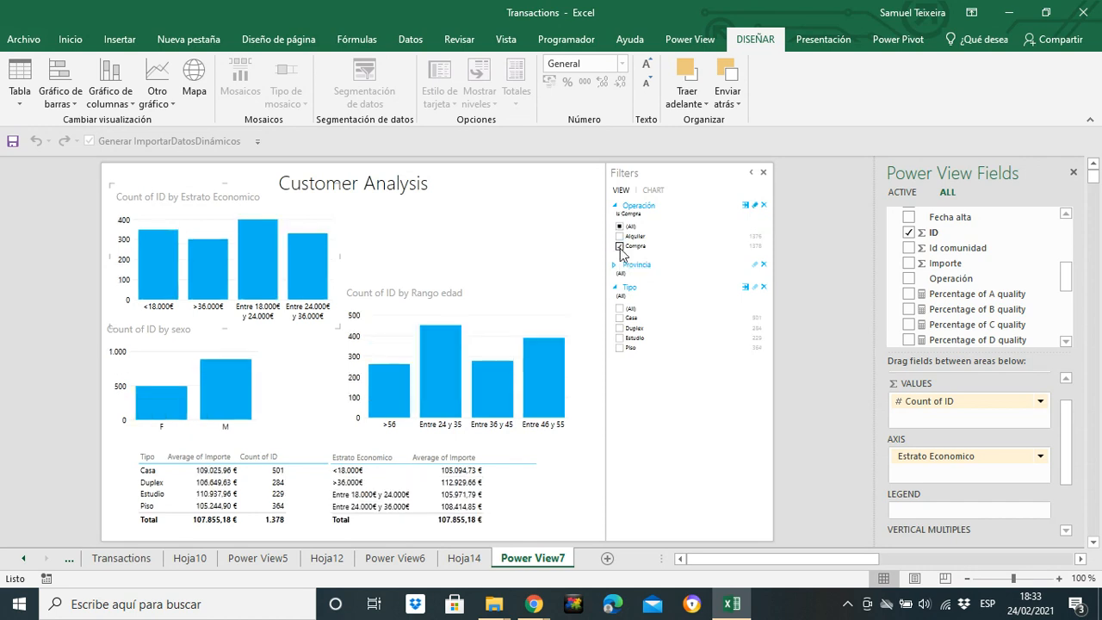
{"action": "left_click", "coordinate": [380, 301]}
{"action": "left_click", "coordinate": [205, 261]}
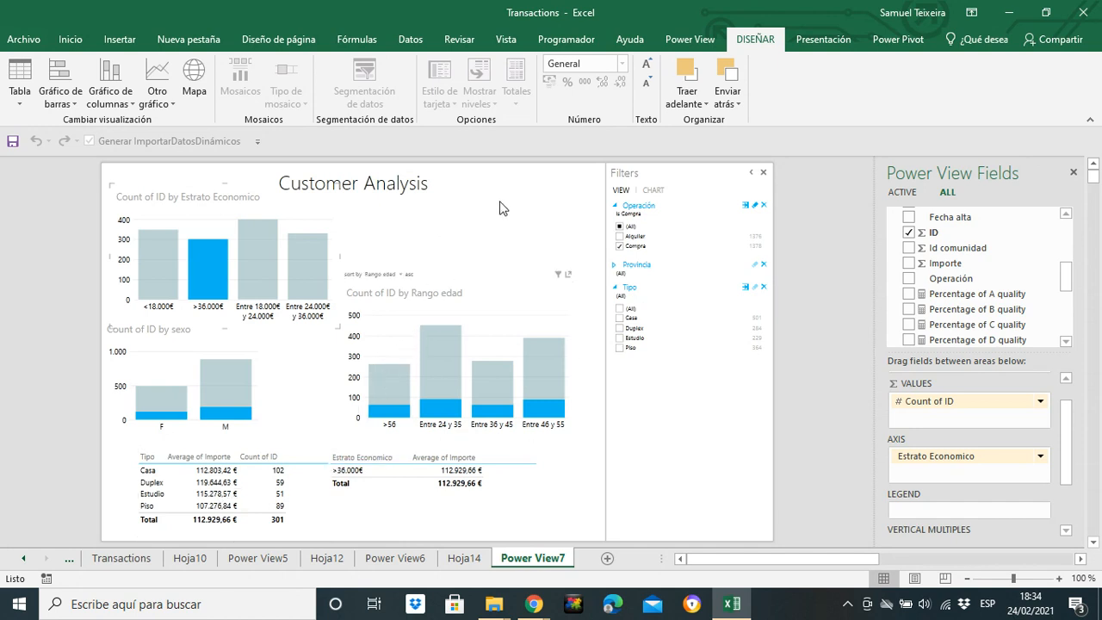
{"action": "left_click", "coordinate": [457, 237]}
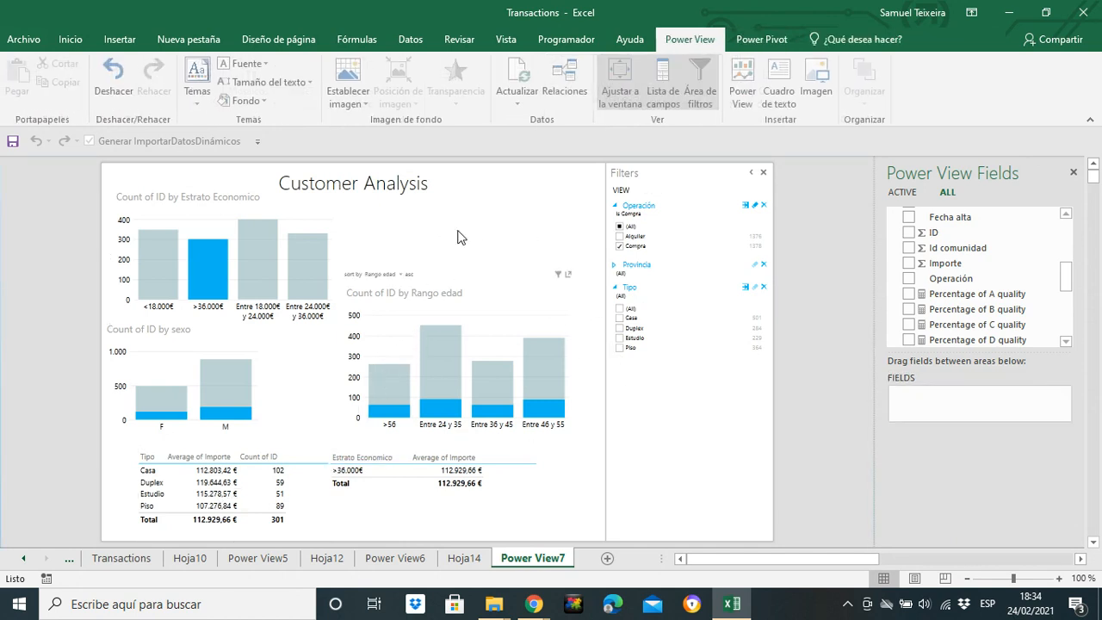
{"action": "left_click", "coordinate": [362, 189]}
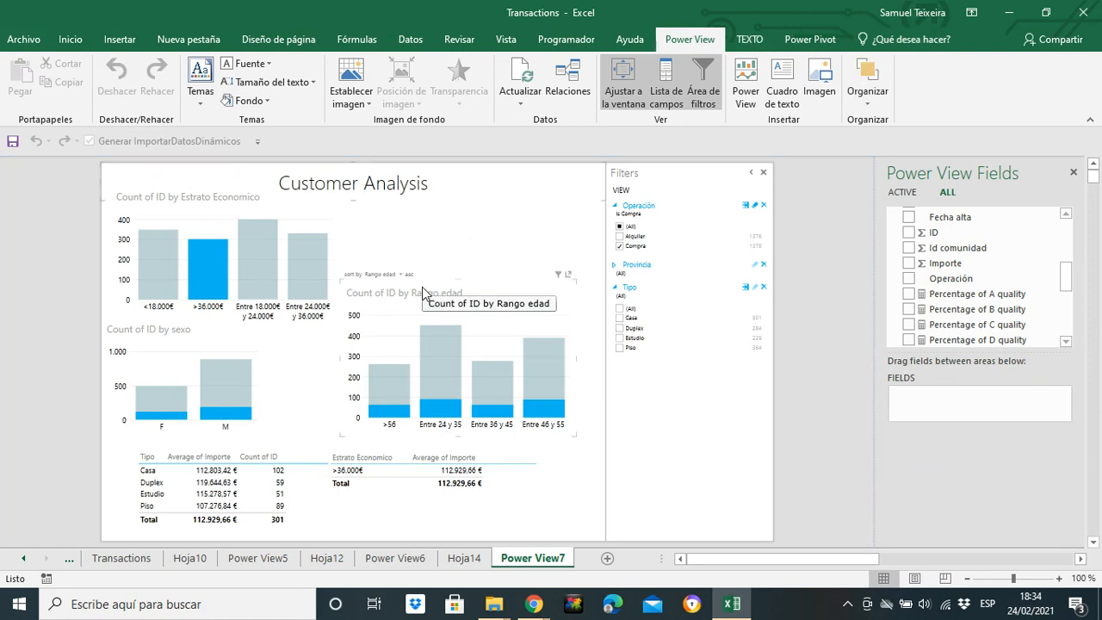
{"action": "left_click", "coordinate": [398, 235]}
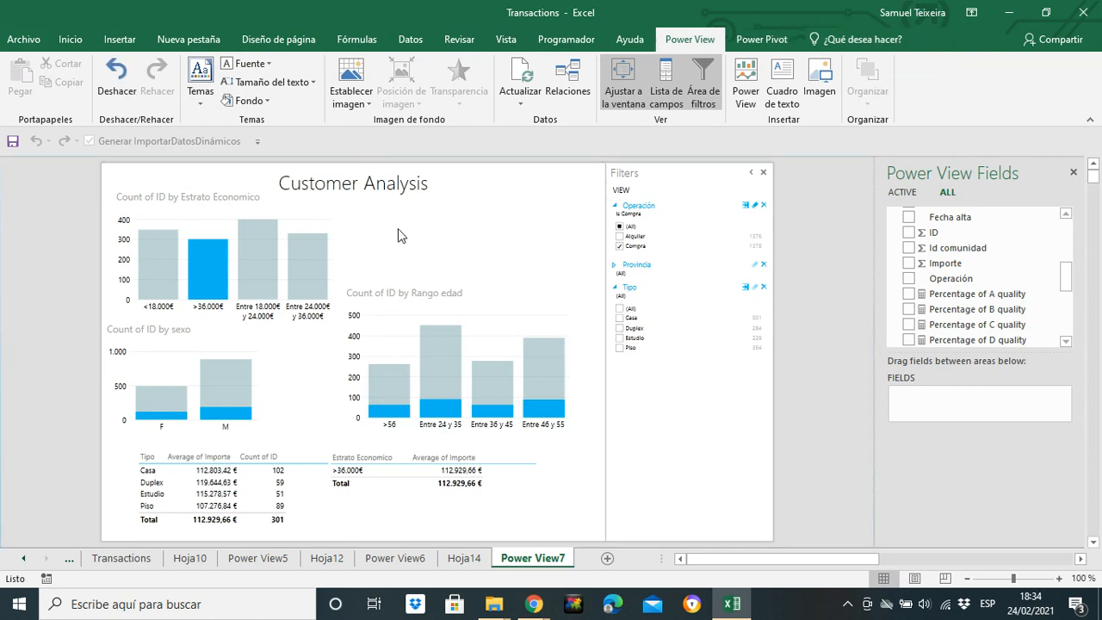